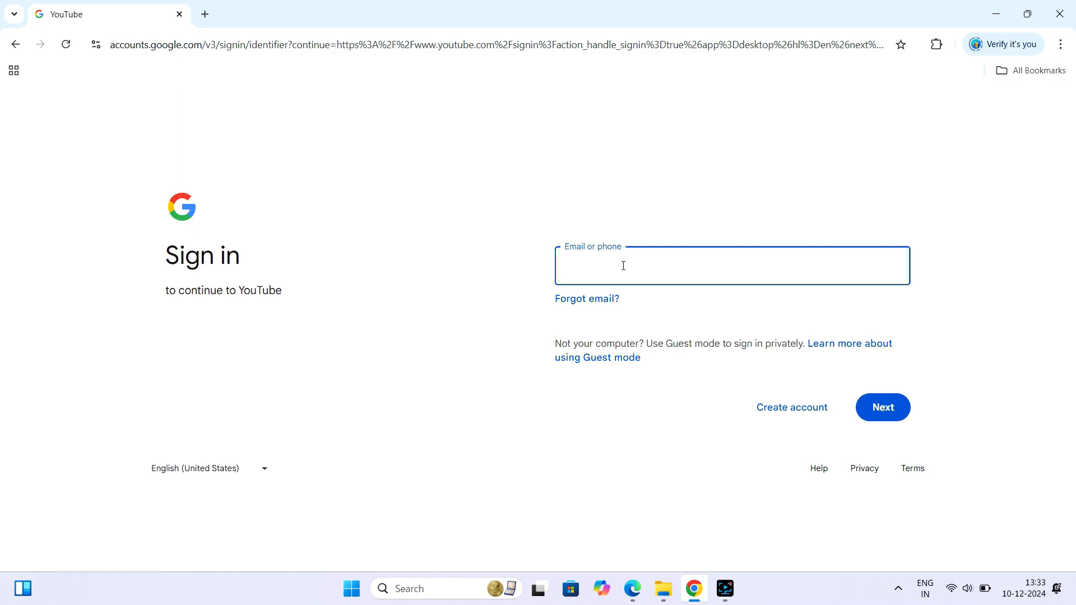
- Sign in to YouTube with the account's e-mail and password, staying in the current Chrome profile
left_click(662, 270)
key("ctrl+v")
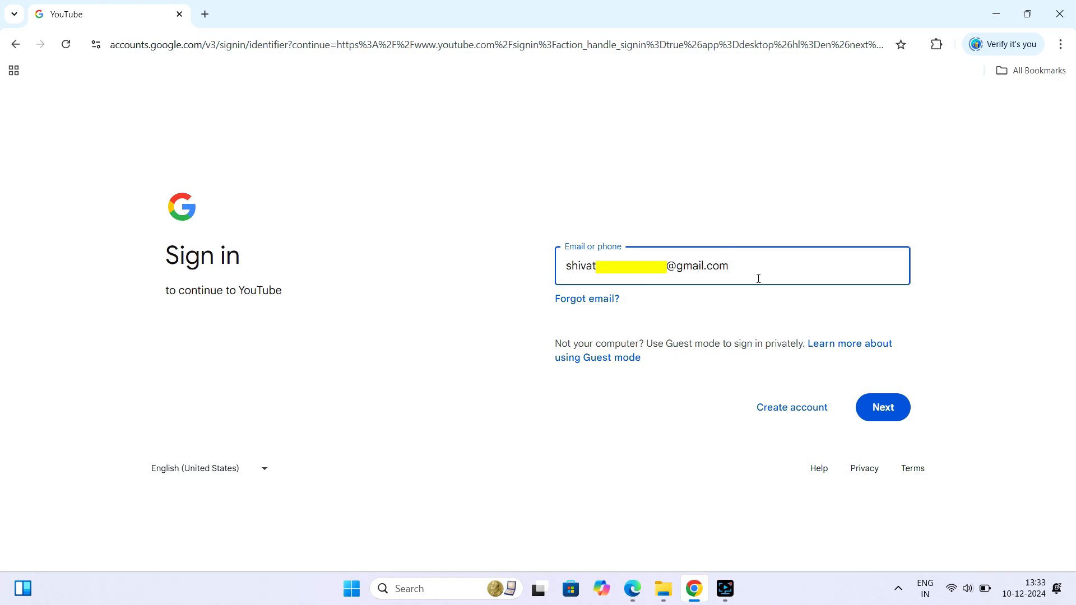
left_click(886, 413)
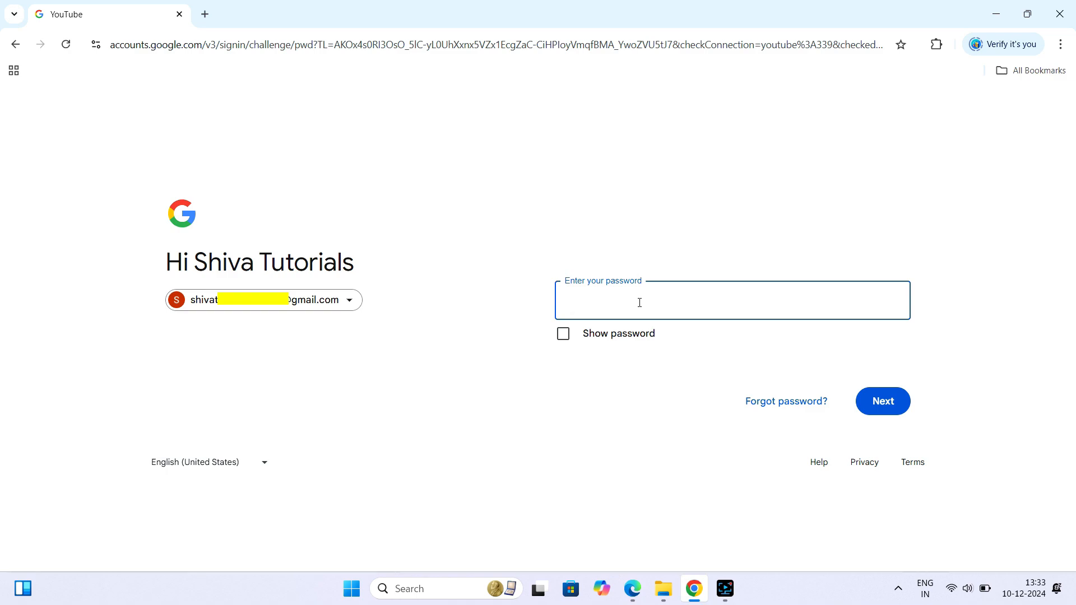
left_click(640, 302)
left_click(892, 407)
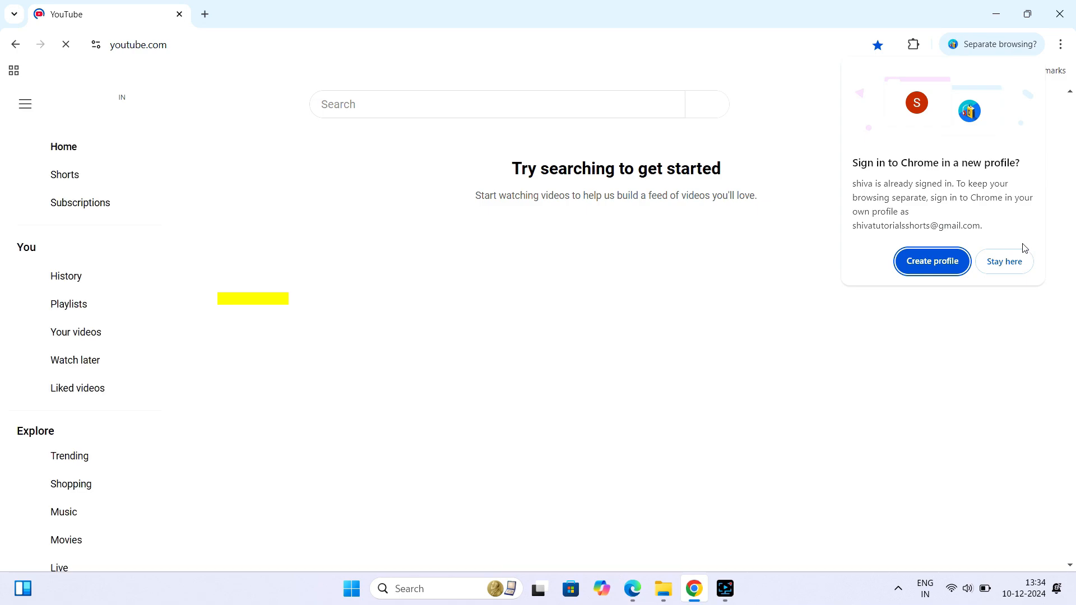
left_click(1016, 270)
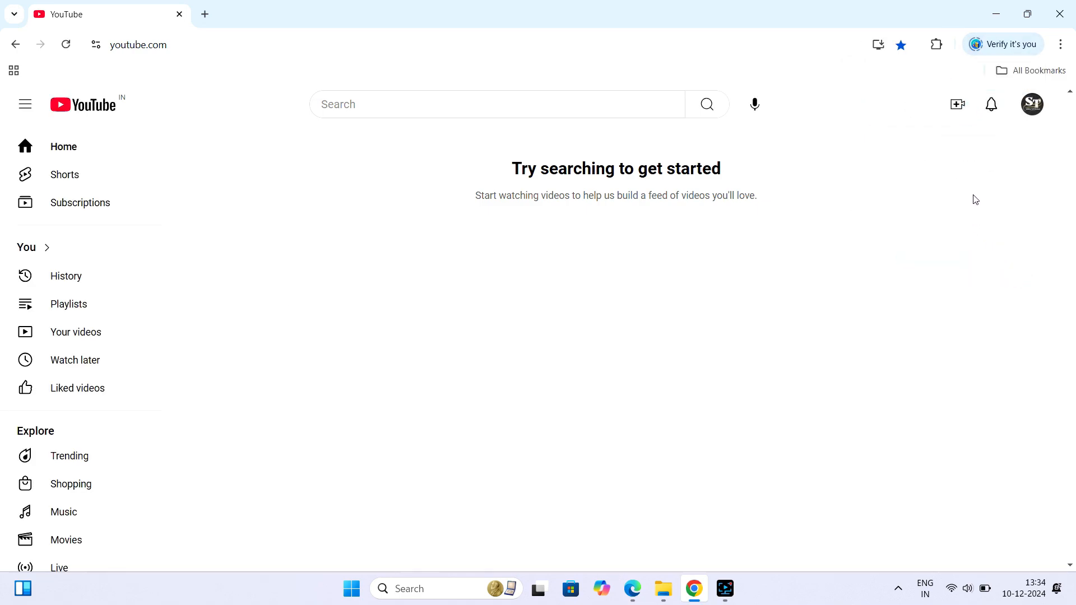
- Open YouTube Studio for the signed-in channel and look over the channel dashboard
left_click(1032, 104)
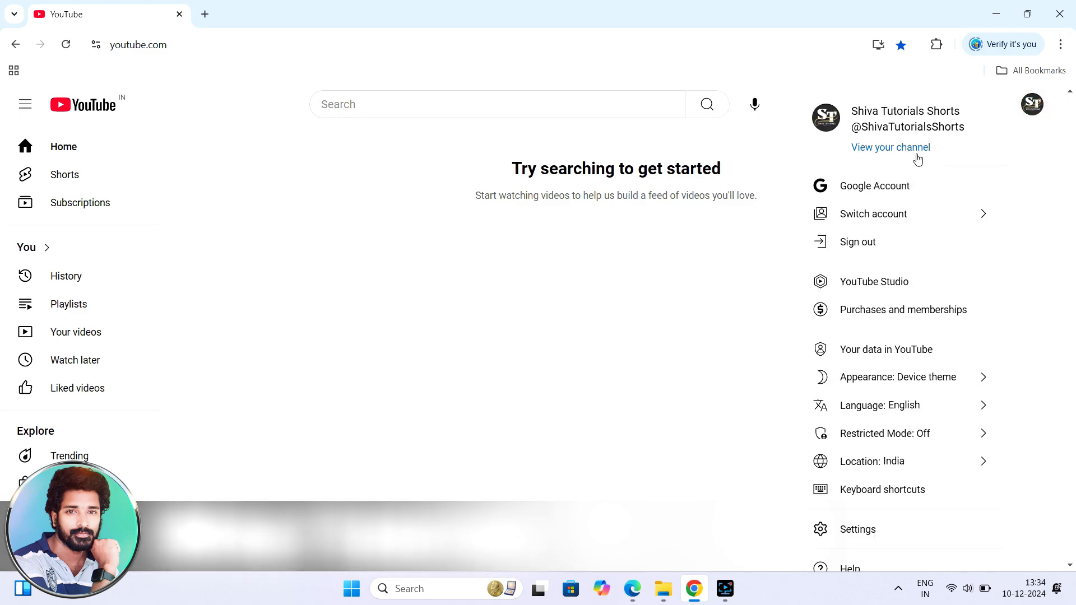
left_click(884, 287)
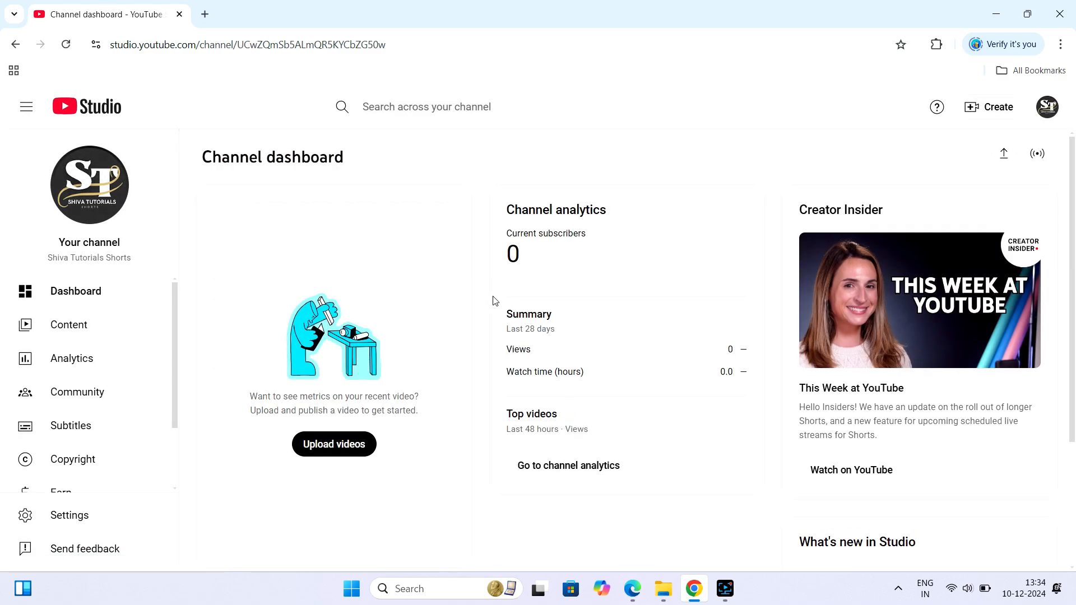
scroll(493, 302, "down", 3)
scroll(502, 346, "up", 3)
- Start a new video upload and browse for the file in the Shiva Tutorials Shorts folder on the Desktop
left_click(996, 112)
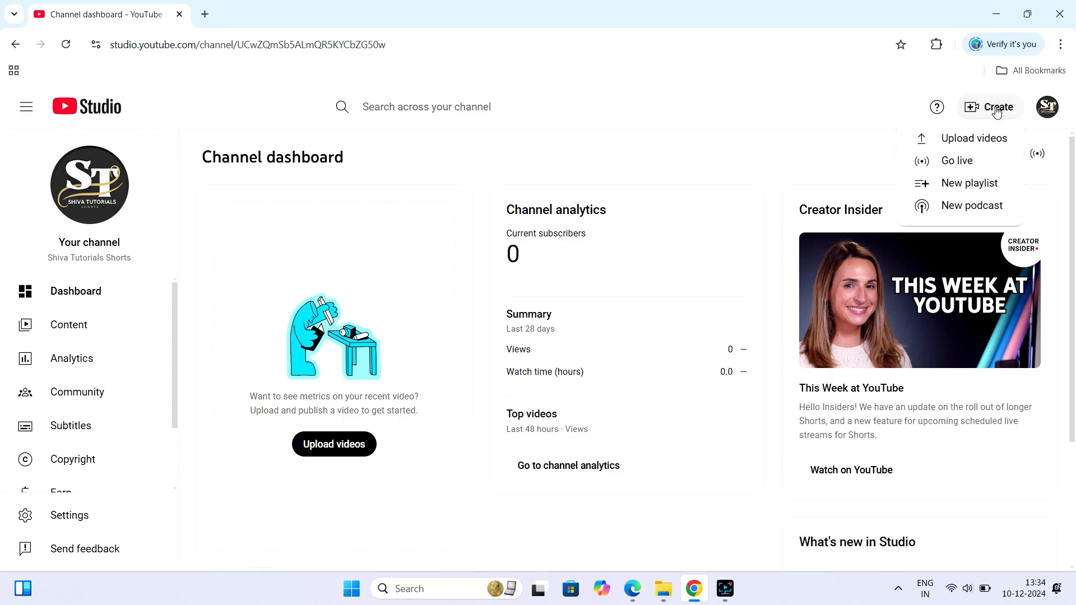
left_click(981, 144)
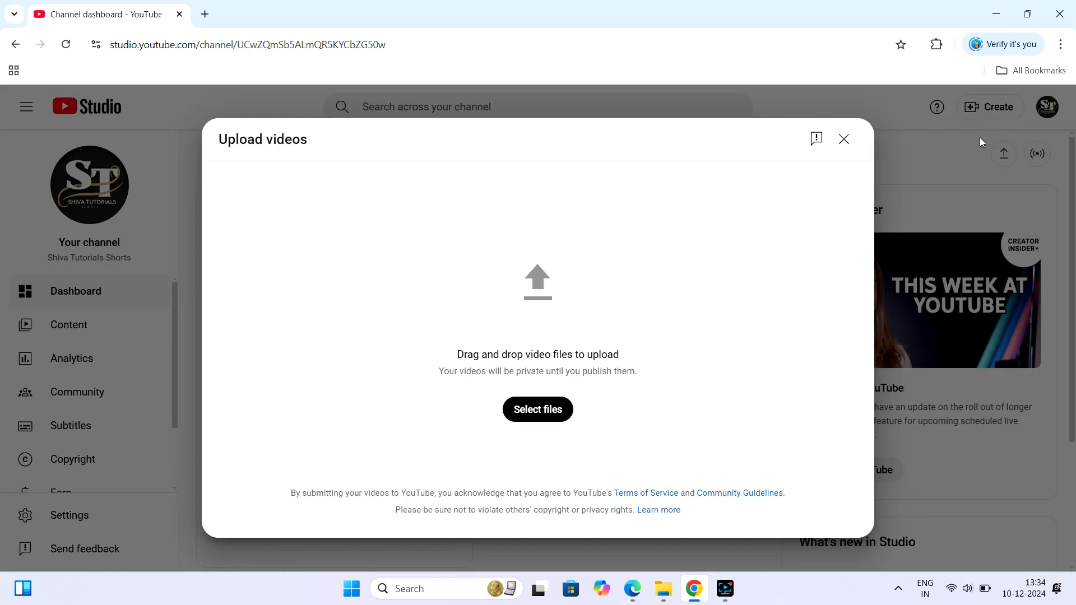
left_click(545, 417)
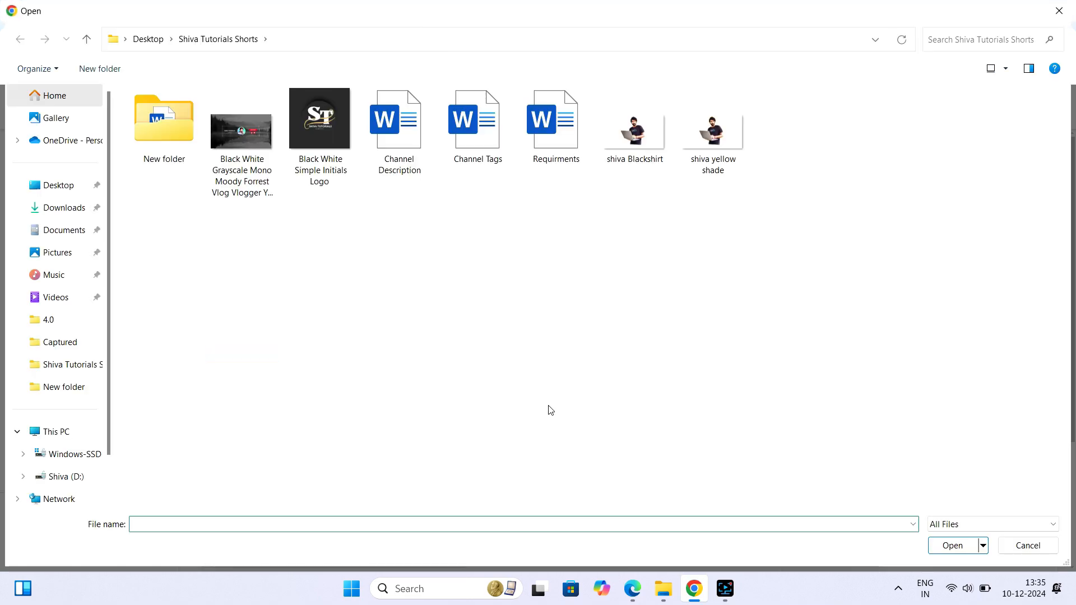
left_click(62, 118)
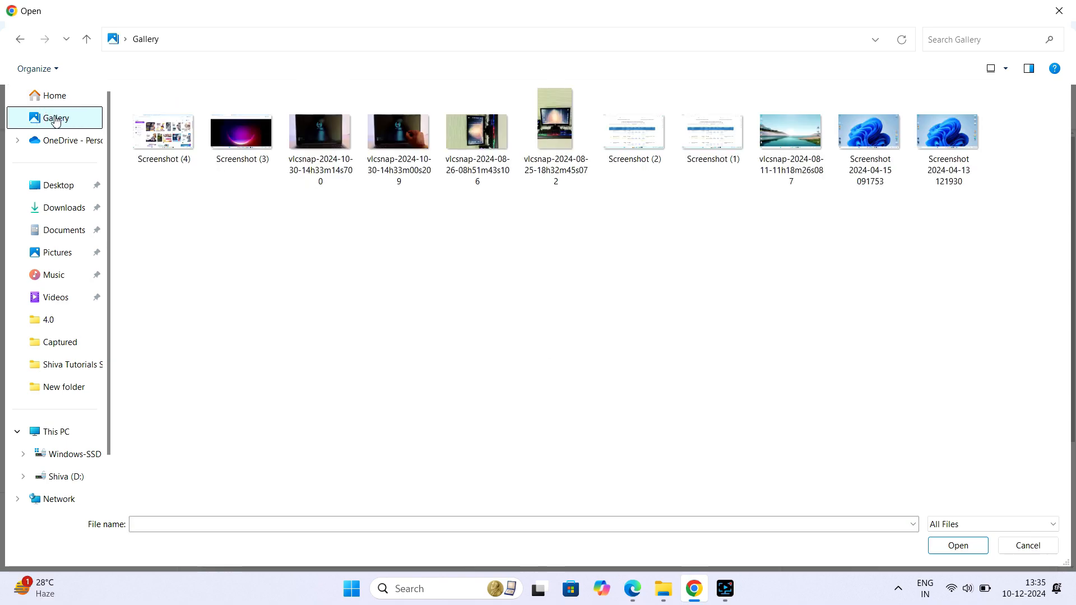
left_click(66, 191)
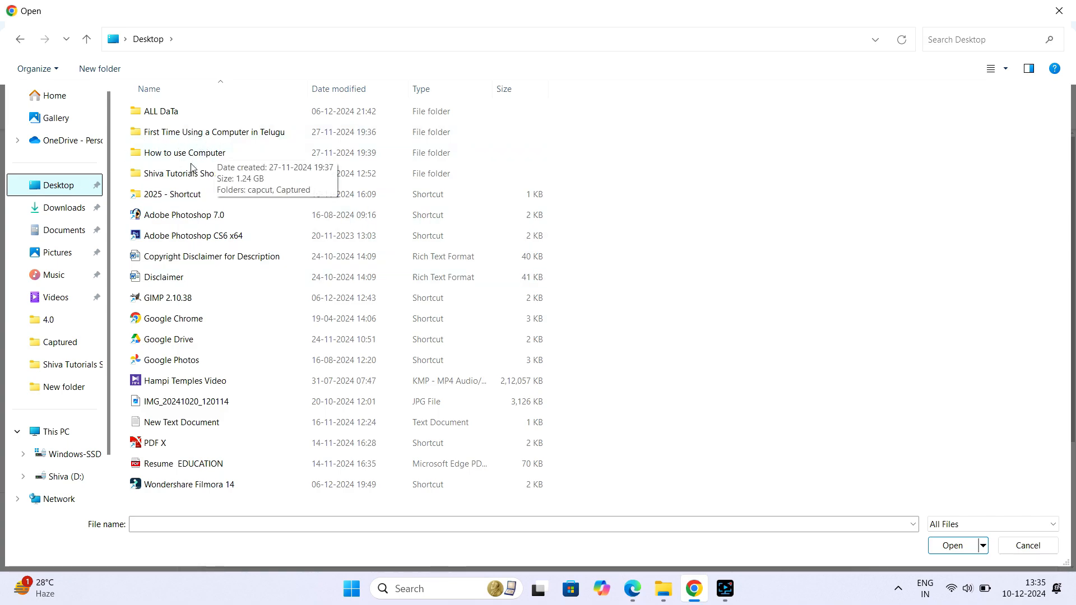
double_click(208, 174)
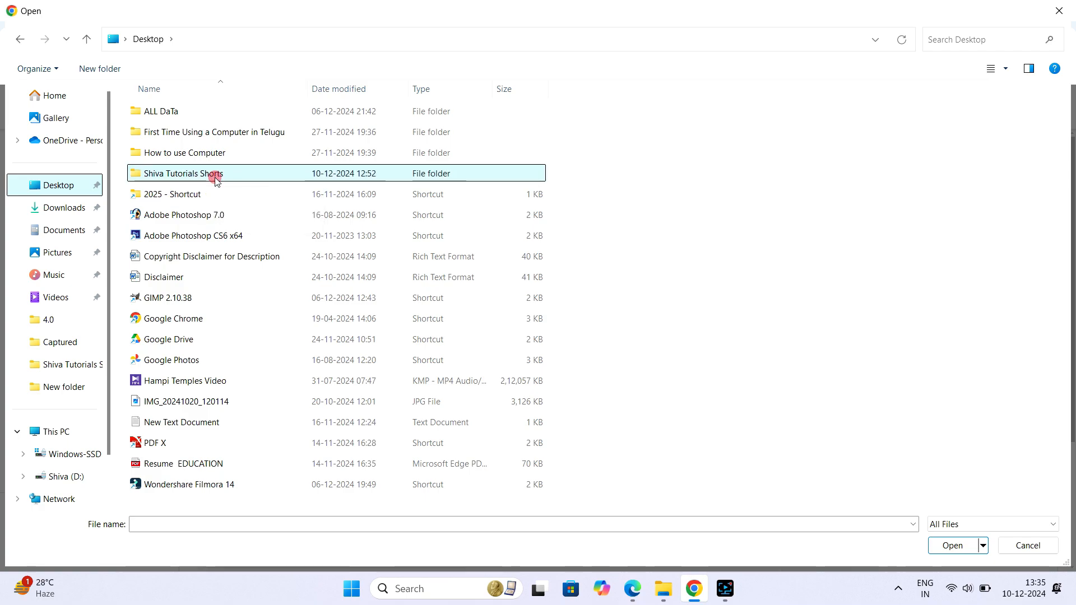
- Choose the video "How to Connect Phone to Laptop in Telugu" inside New folder and upload it
left_click(247, 147)
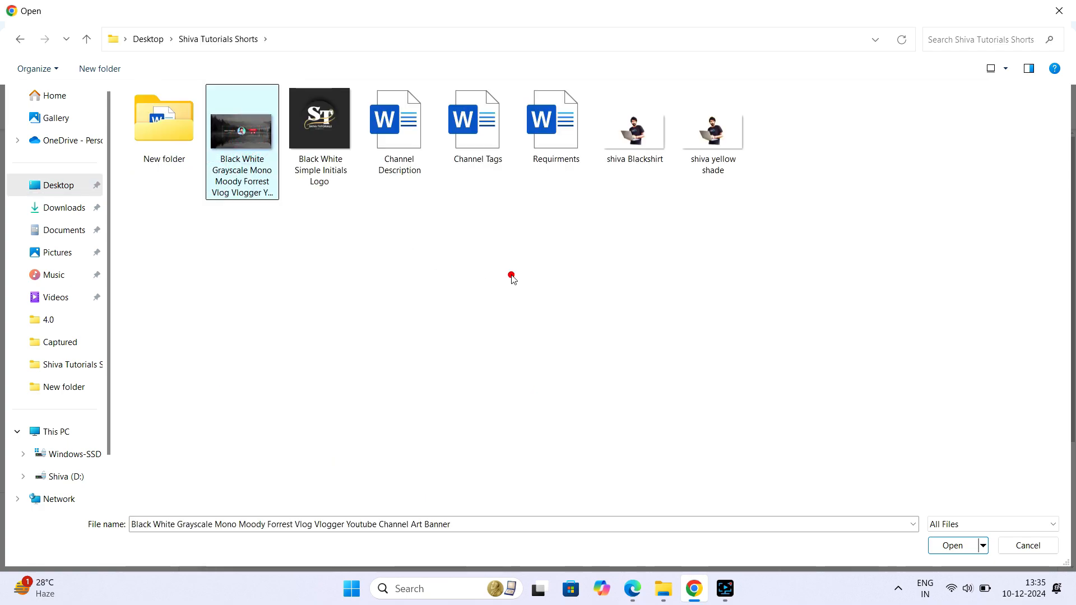
left_click(510, 275)
left_click(427, 244)
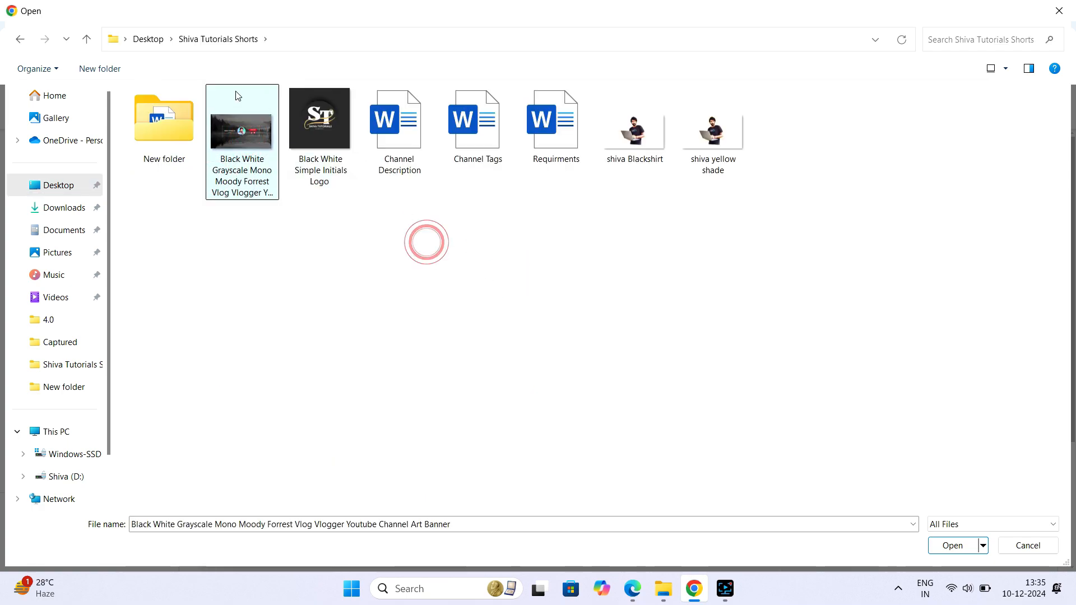
double_click(172, 123)
left_click(353, 269)
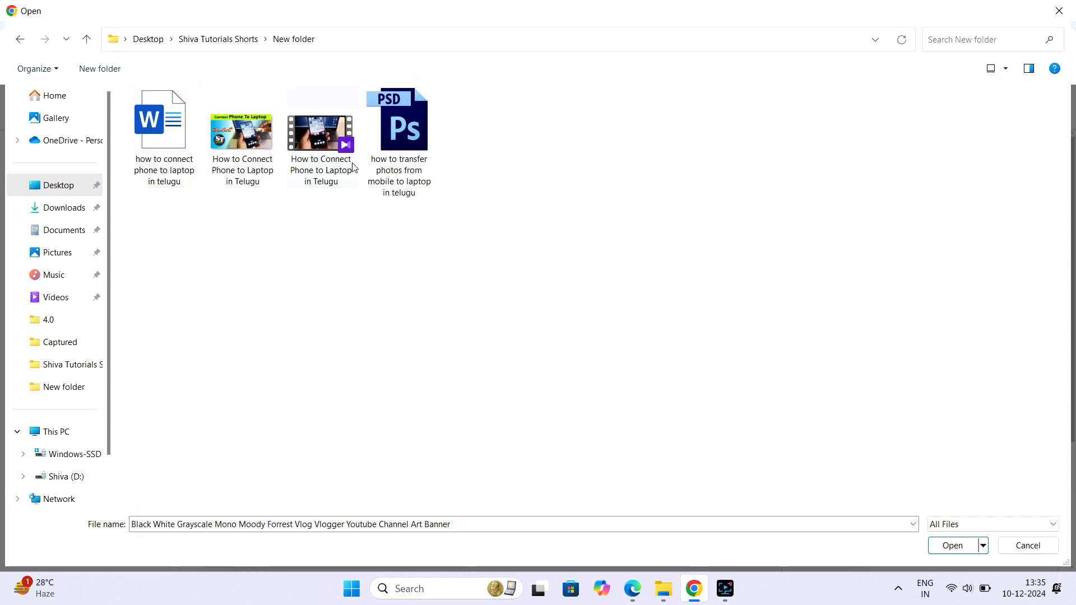
left_click(334, 240)
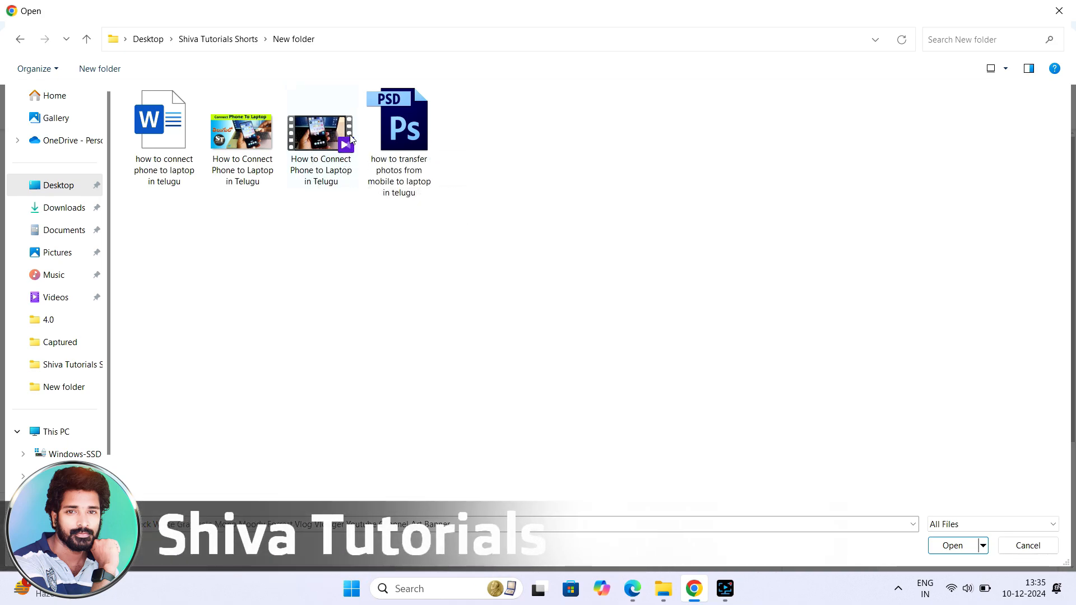
left_click(319, 130)
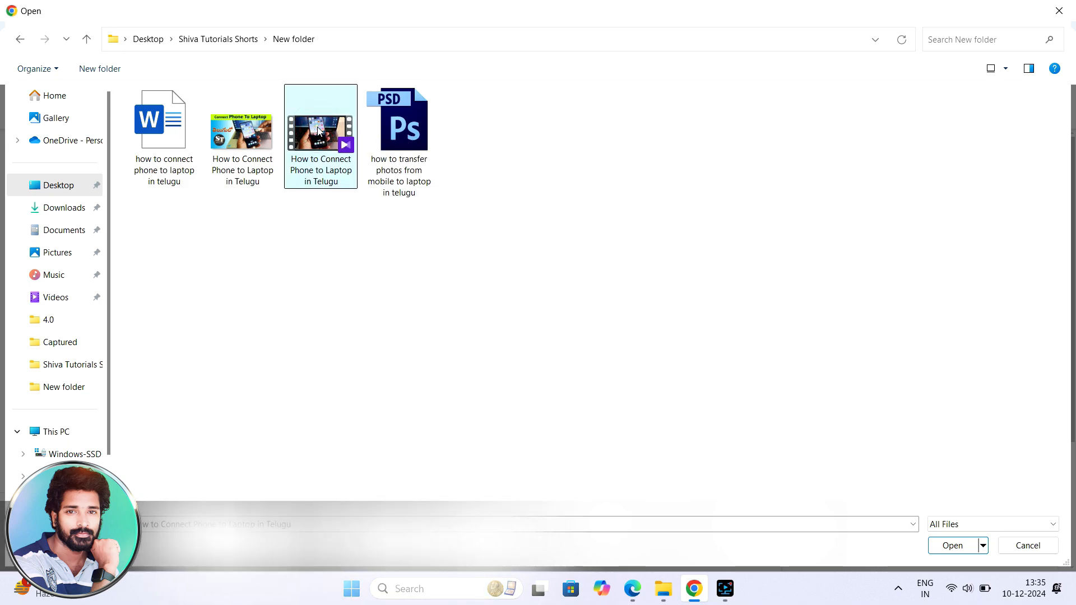
left_click(946, 546)
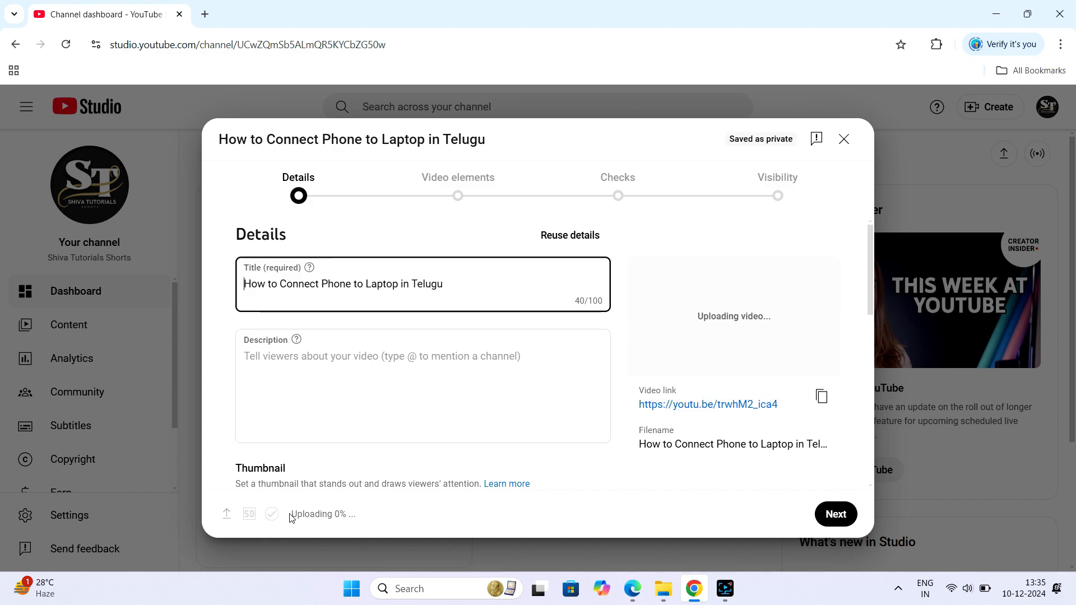
- Check the video's upload progress and the remaining upload time
left_click_drag(294, 514, 385, 522)
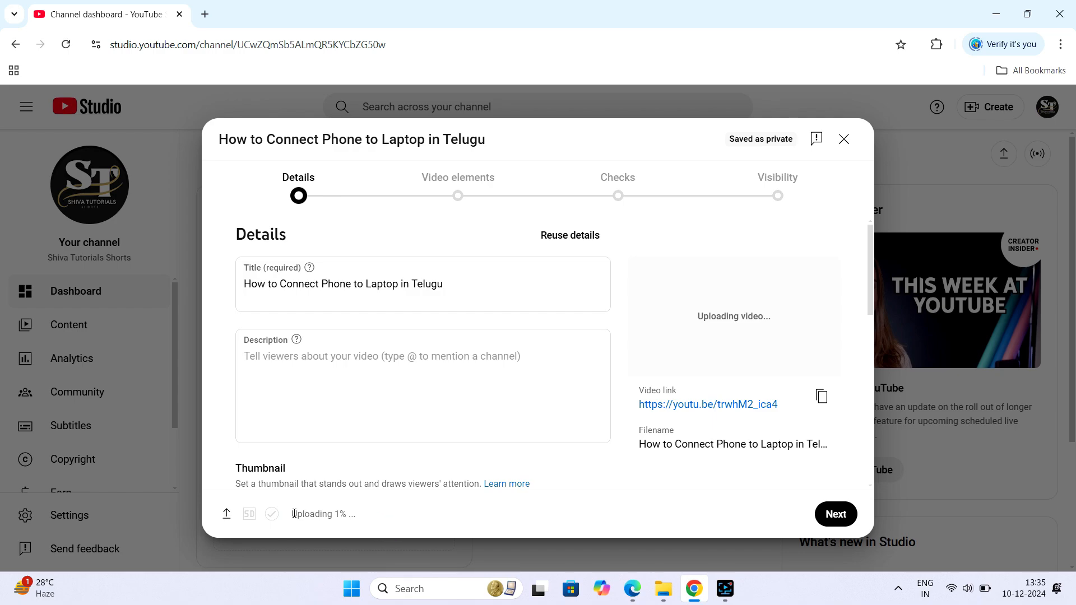
left_click_drag(294, 514, 396, 531)
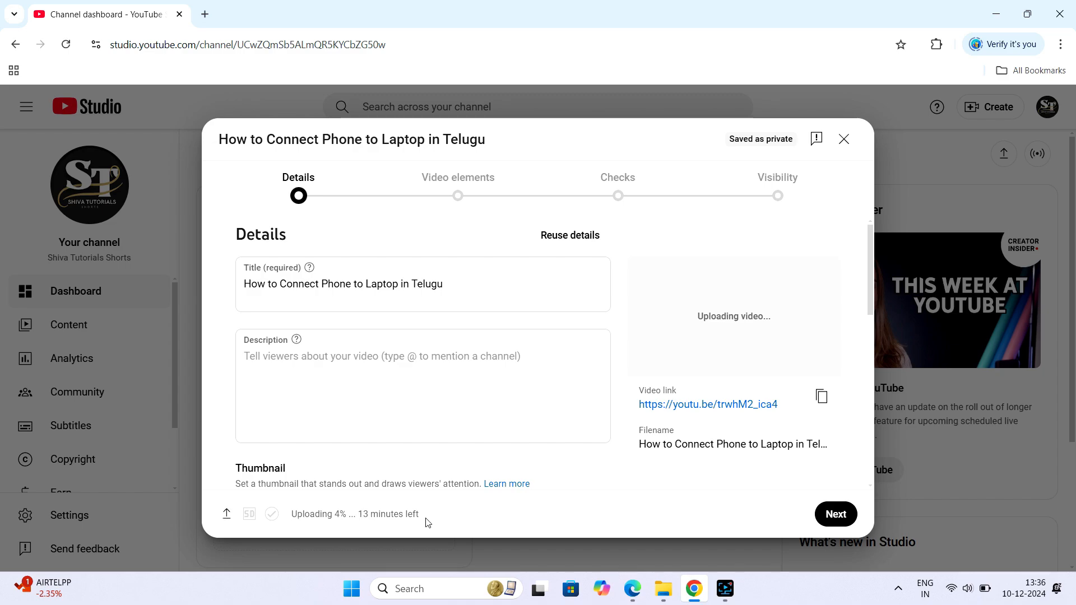
triple_click(361, 514)
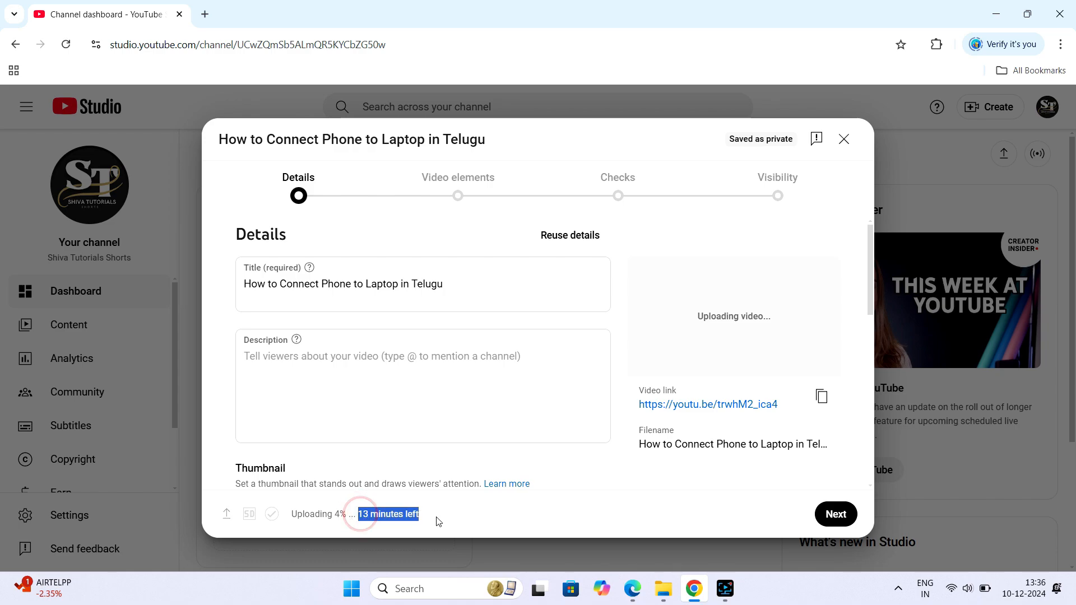
left_click(452, 512)
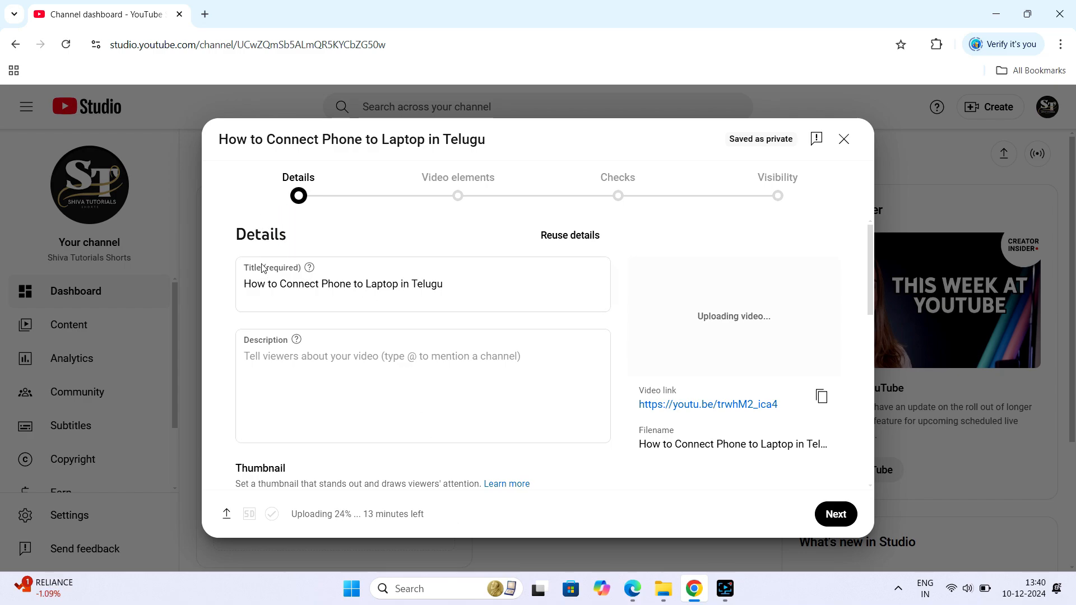
- Switch to File Explorer and compare the source video's file name with the title in the upload details
left_click(245, 273)
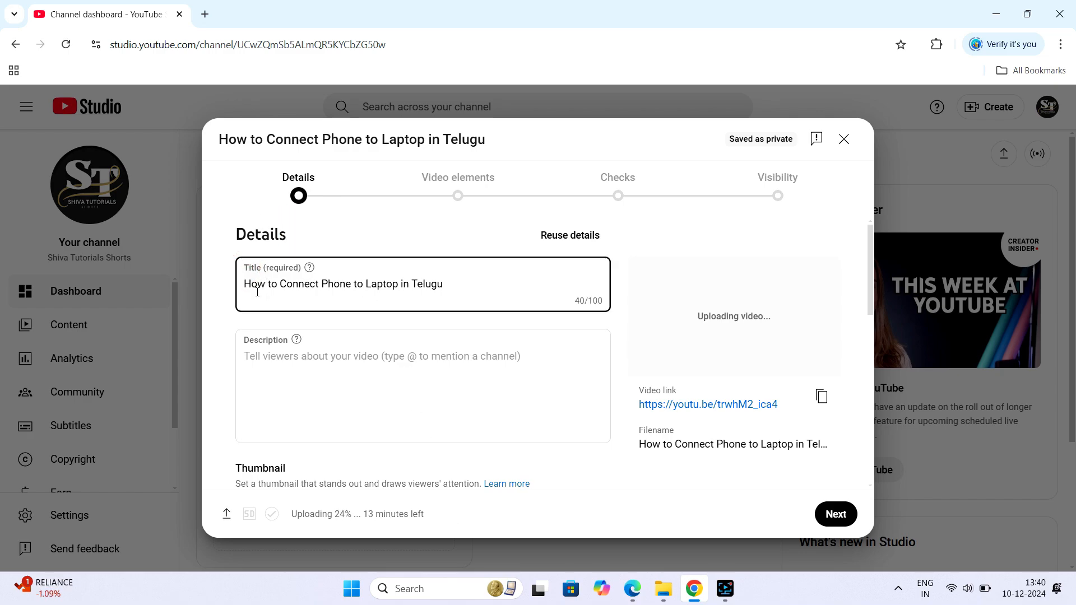
left_click(447, 283)
left_click(663, 588)
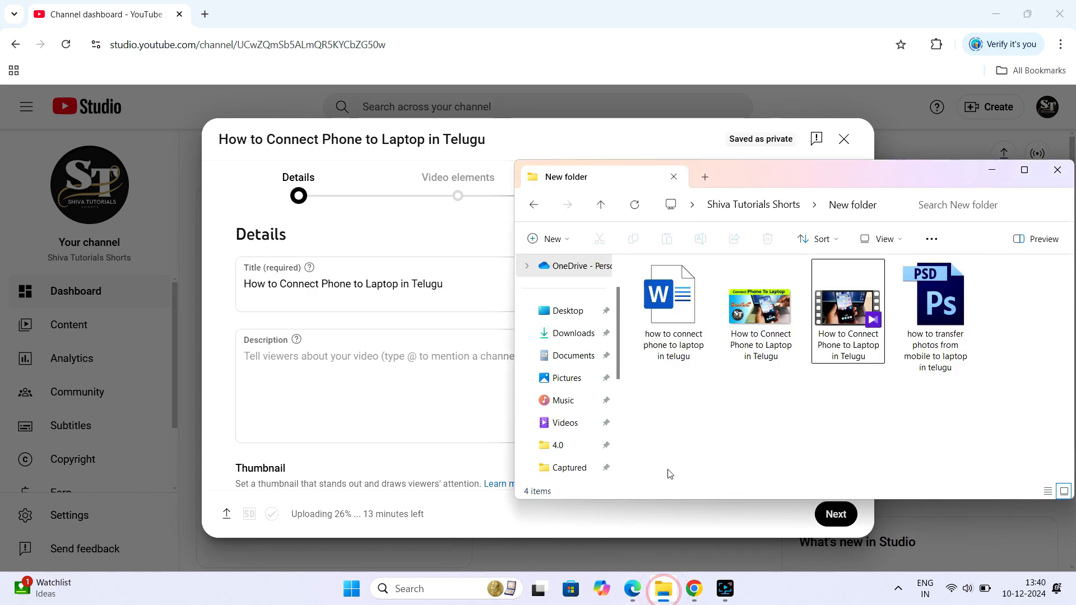
left_click(813, 413)
left_click(849, 351)
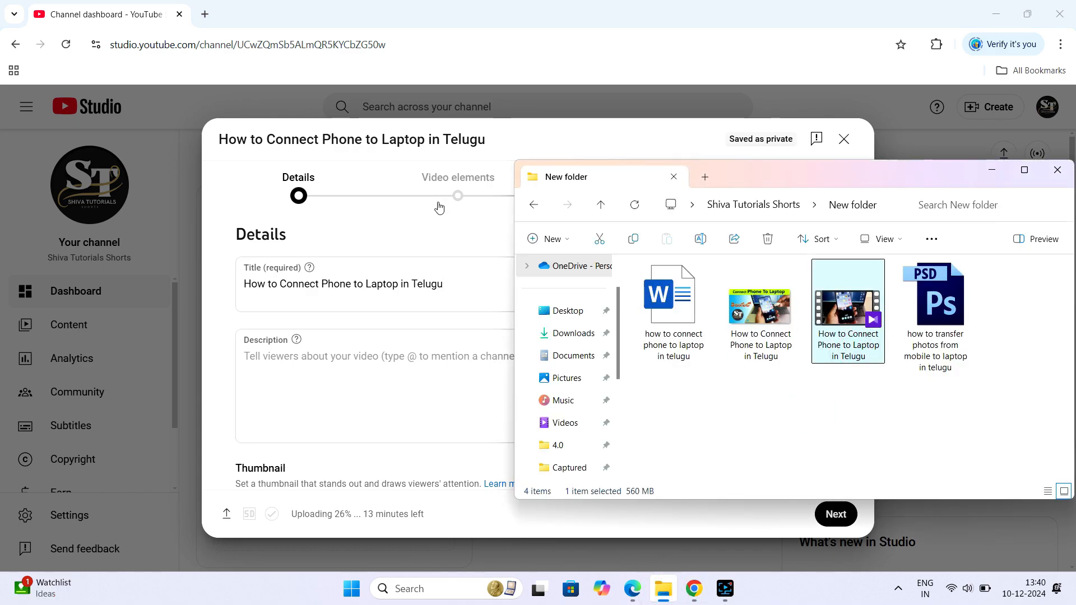
left_click(459, 287)
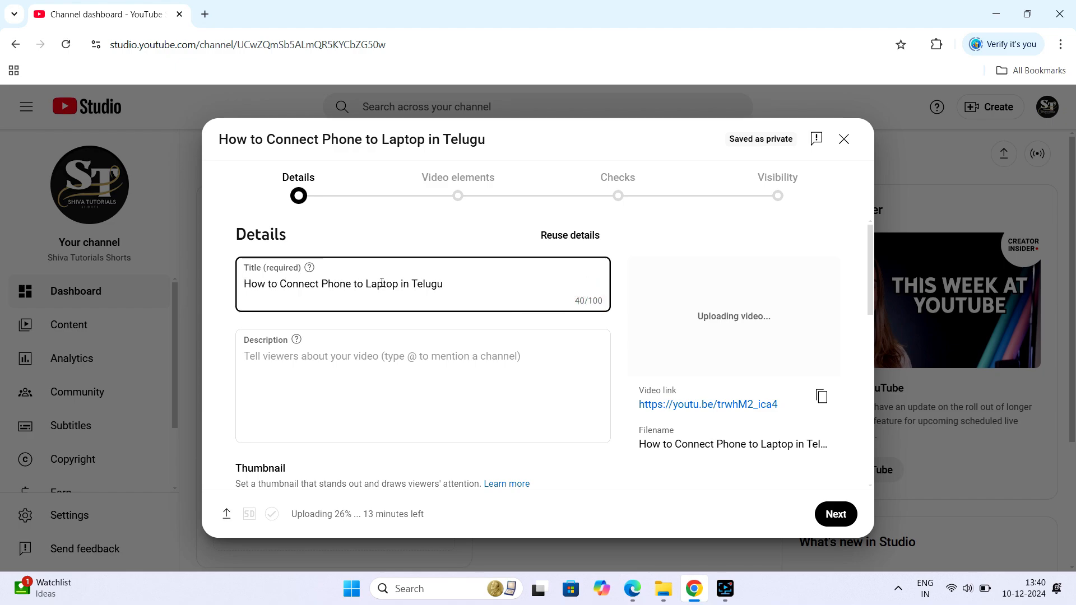
left_click(452, 284)
type("@s")
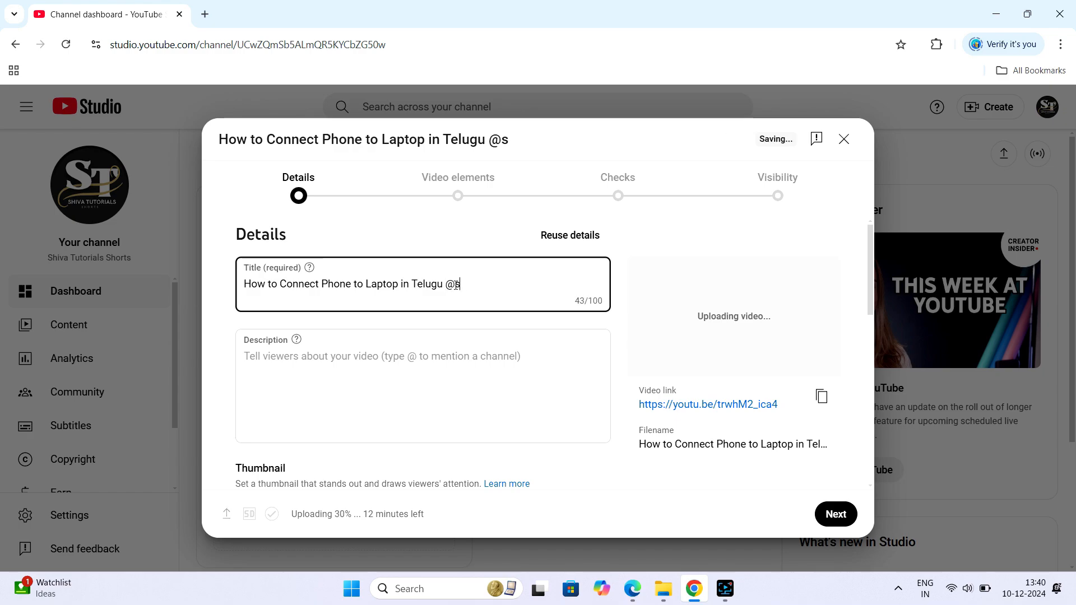
type("hivatut")
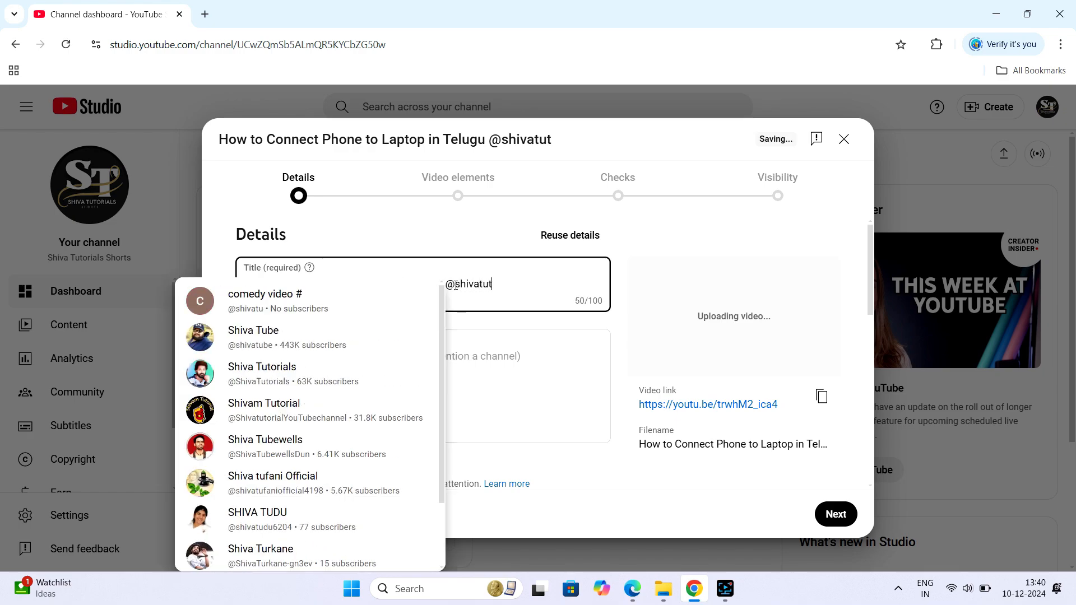
type("orials")
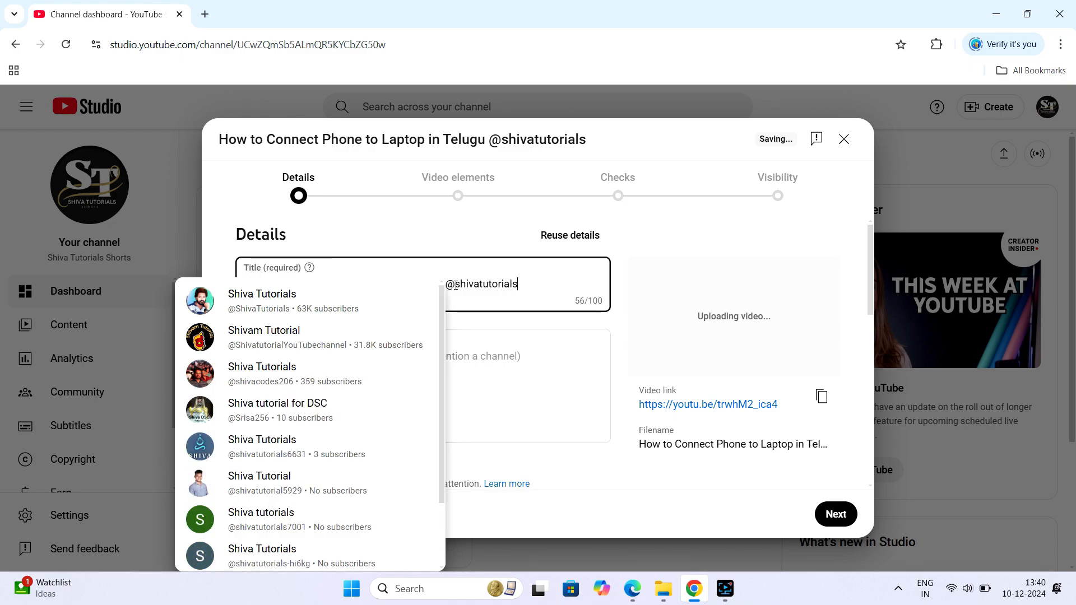
type("shorts")
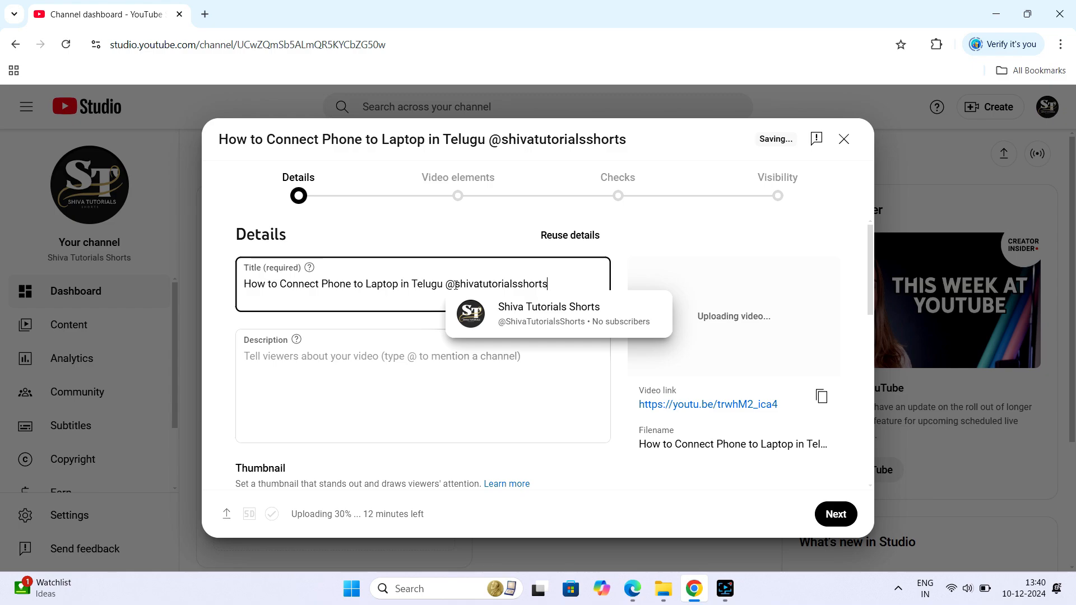
left_click(554, 319)
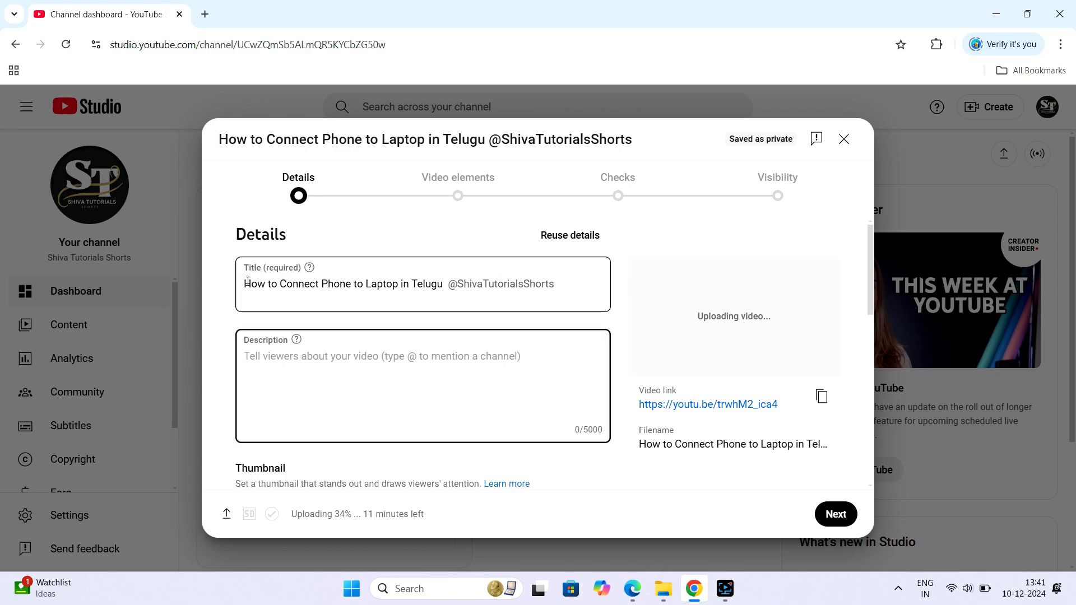
left_click_drag(245, 284, 442, 290)
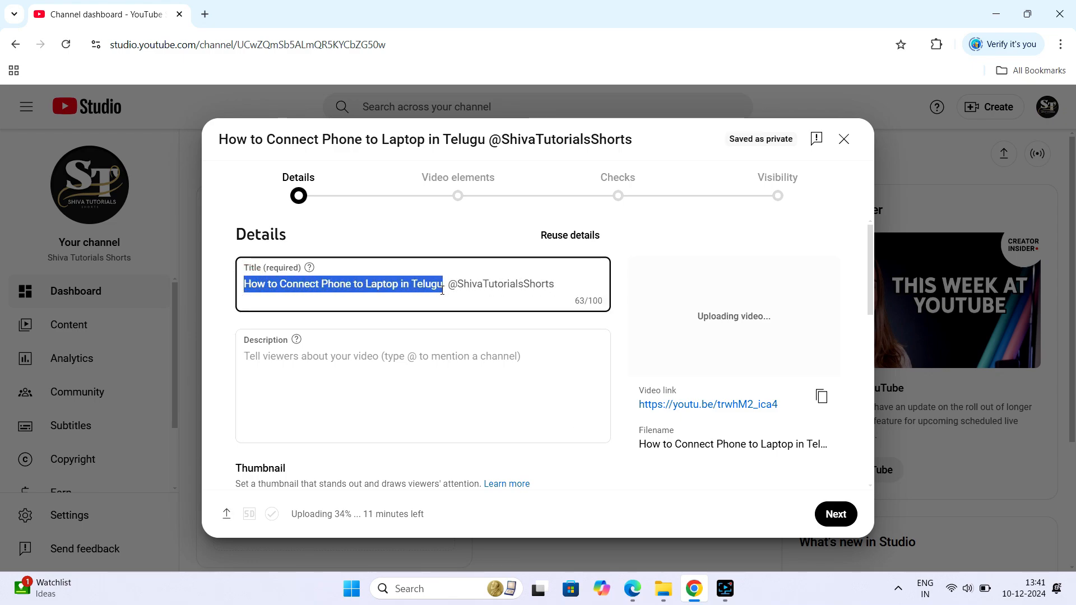
left_click(557, 284)
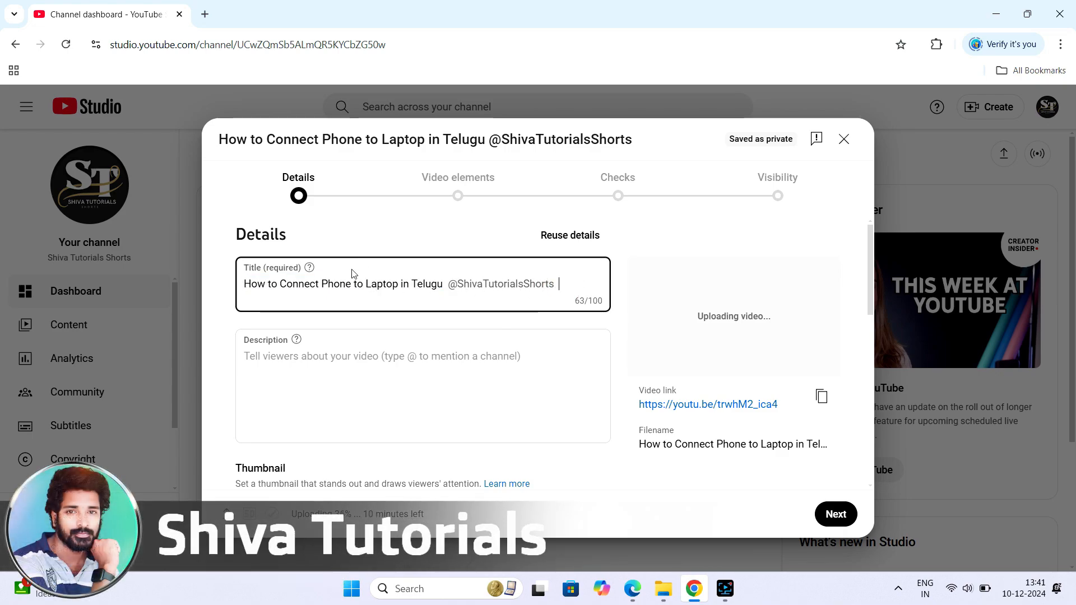
- Start the video's description, then switch to File Explorer and open the Word document "how to connect phone to laptop in telugu"
left_click(282, 367)
left_click(245, 340)
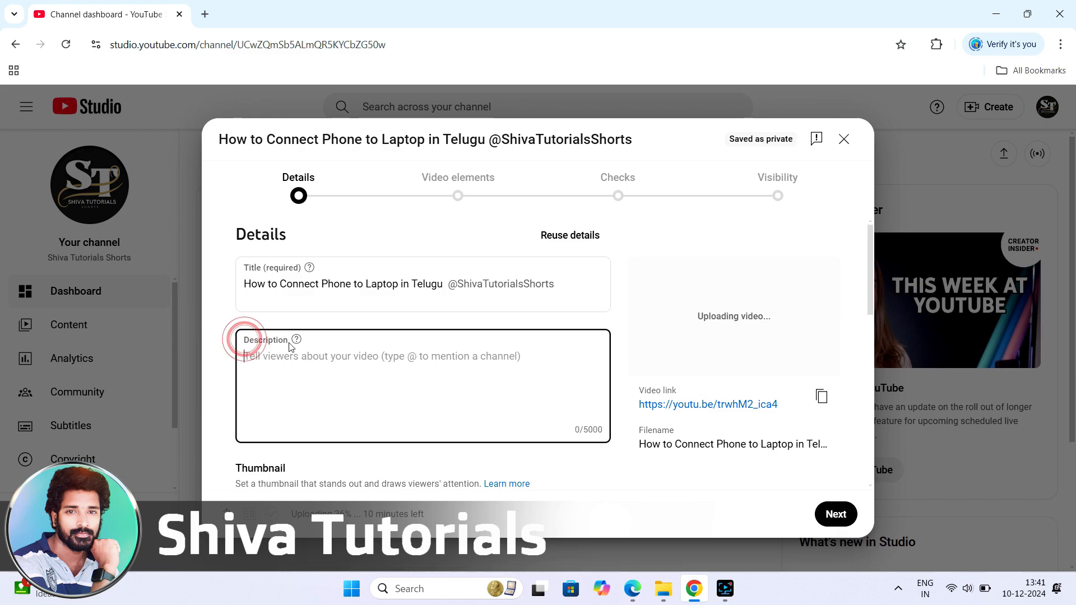
left_click(281, 373)
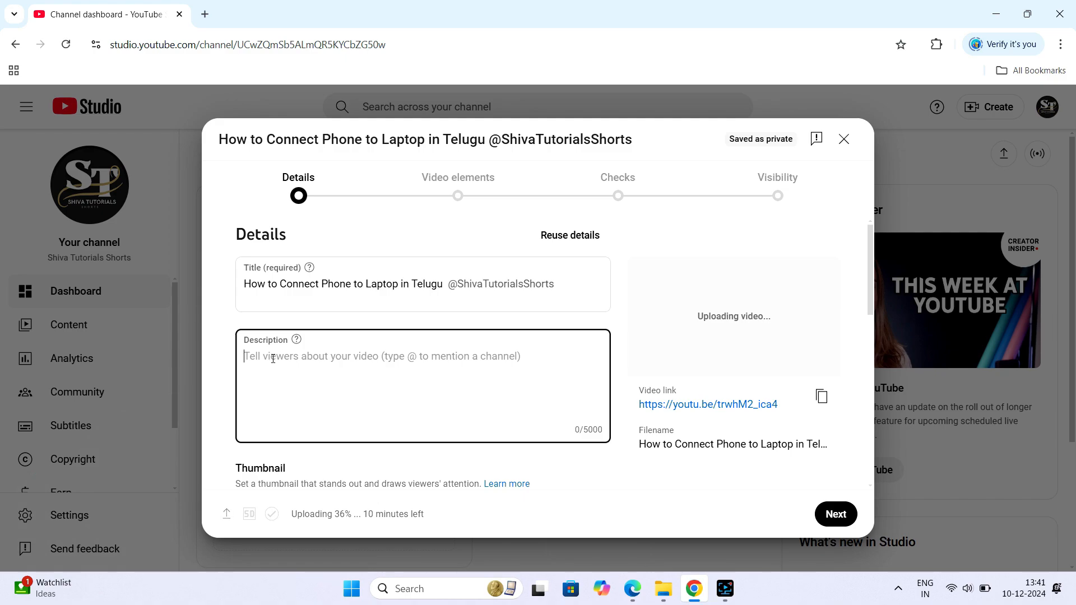
left_click(273, 358)
left_click(663, 588)
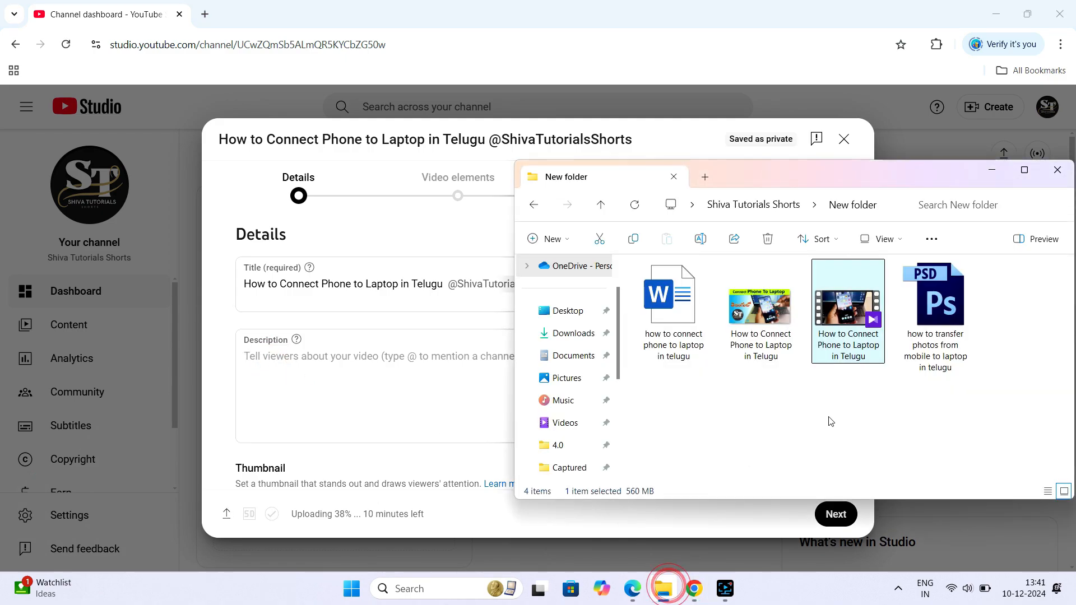
left_click(840, 435)
double_click(665, 309)
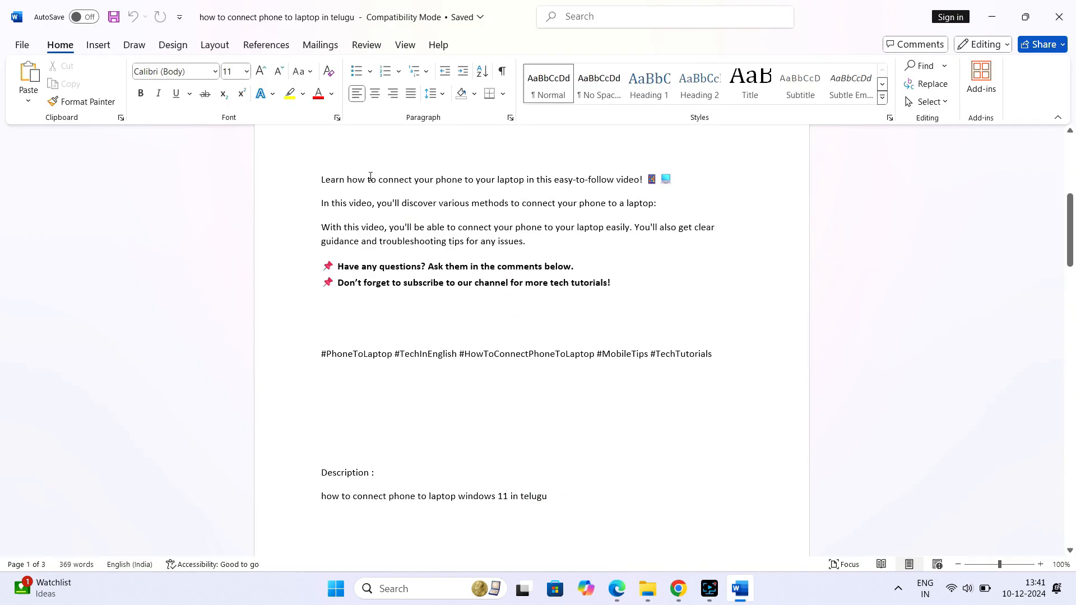
- Copy the text from "Learn how to connect your phone" through the subscribe reminder in Word and paste it into the YouTube Studio video description
left_click_drag(322, 178, 718, 291)
key("ctrl+c")
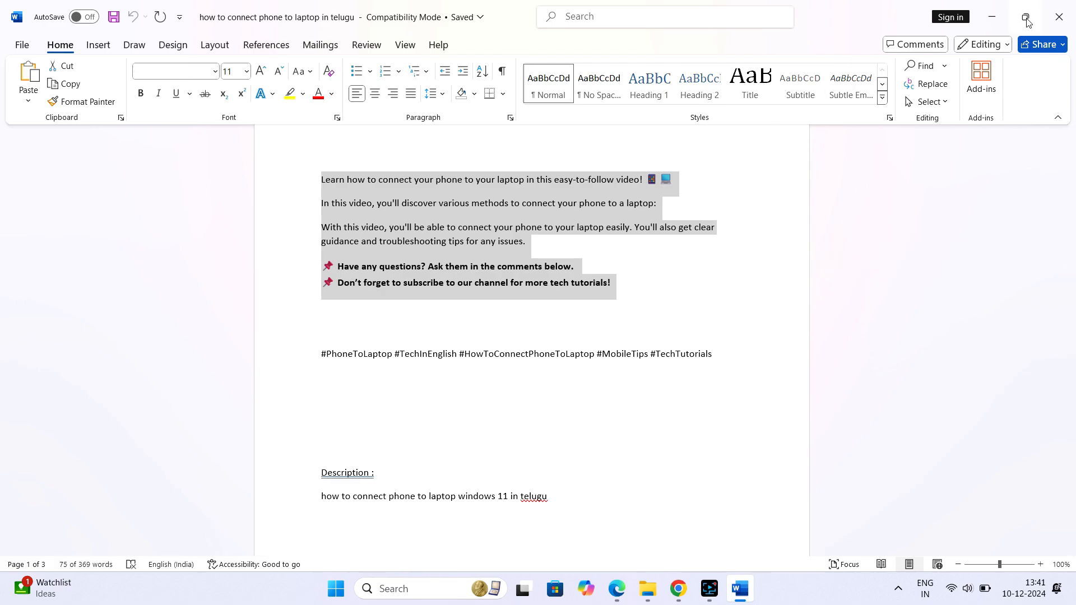
left_click(995, 14)
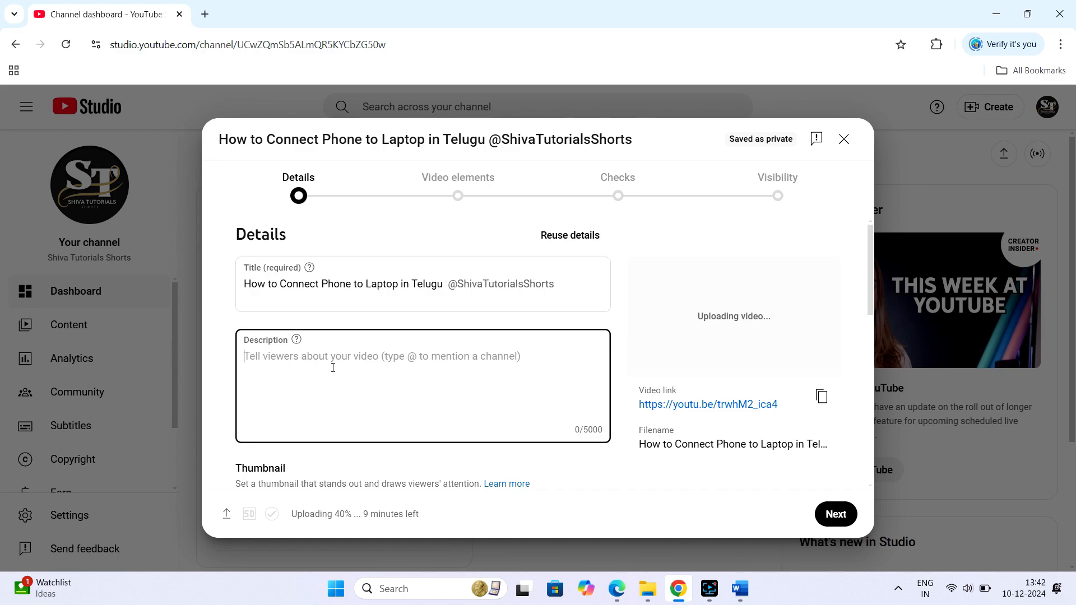
key("ctrl+v")
- Read through the pasted description text together with the video title in the upload details
scroll(537, 414, "down", 1)
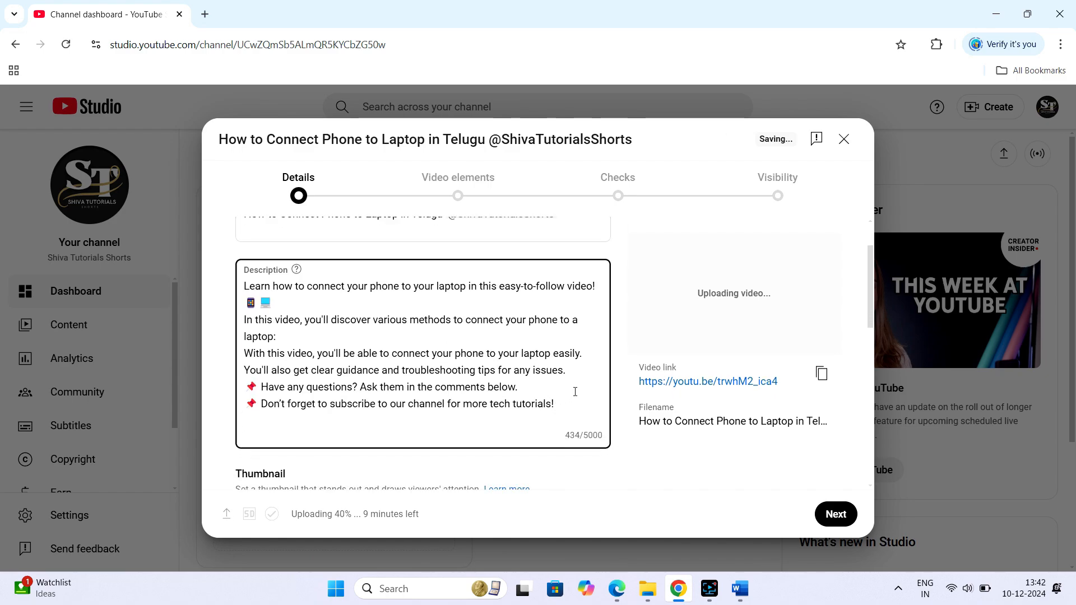
scroll(403, 346, "up", 1)
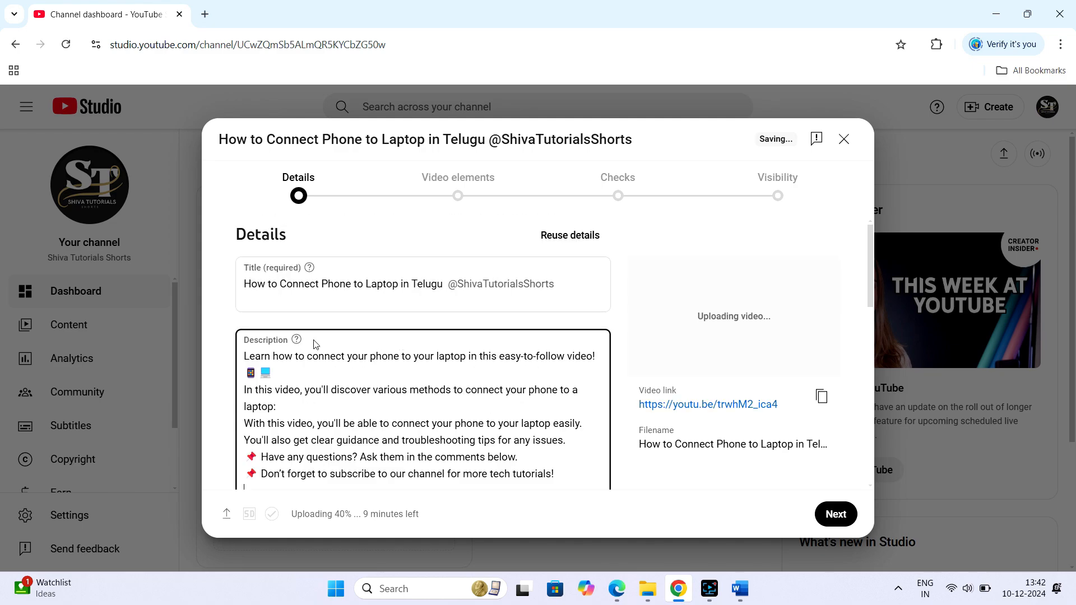
scroll(431, 367, "down", 1)
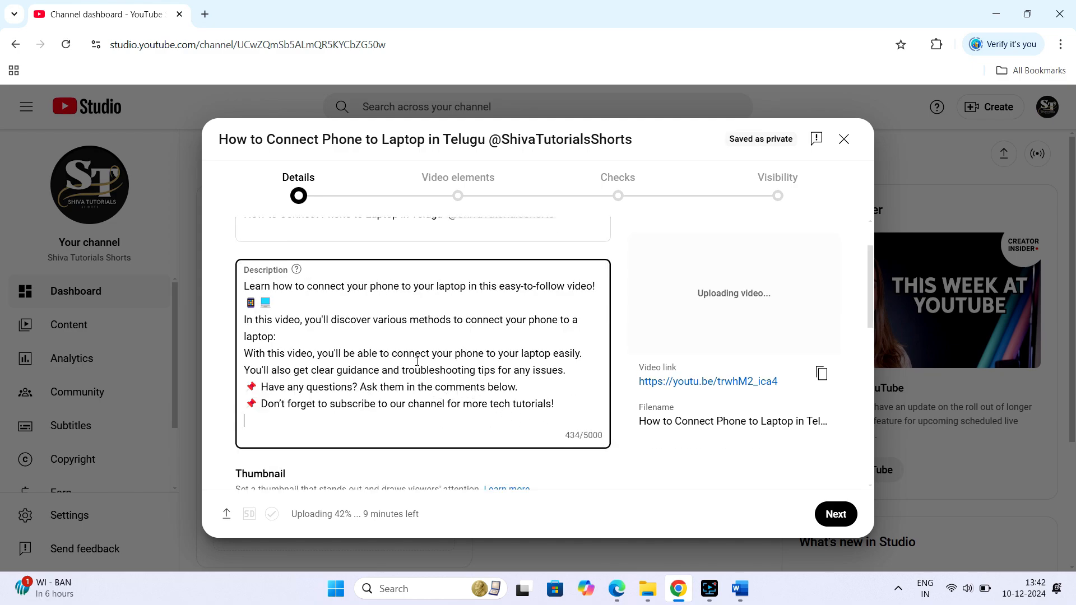
scroll(417, 362, "up", 1)
scroll(432, 367, "down", 2)
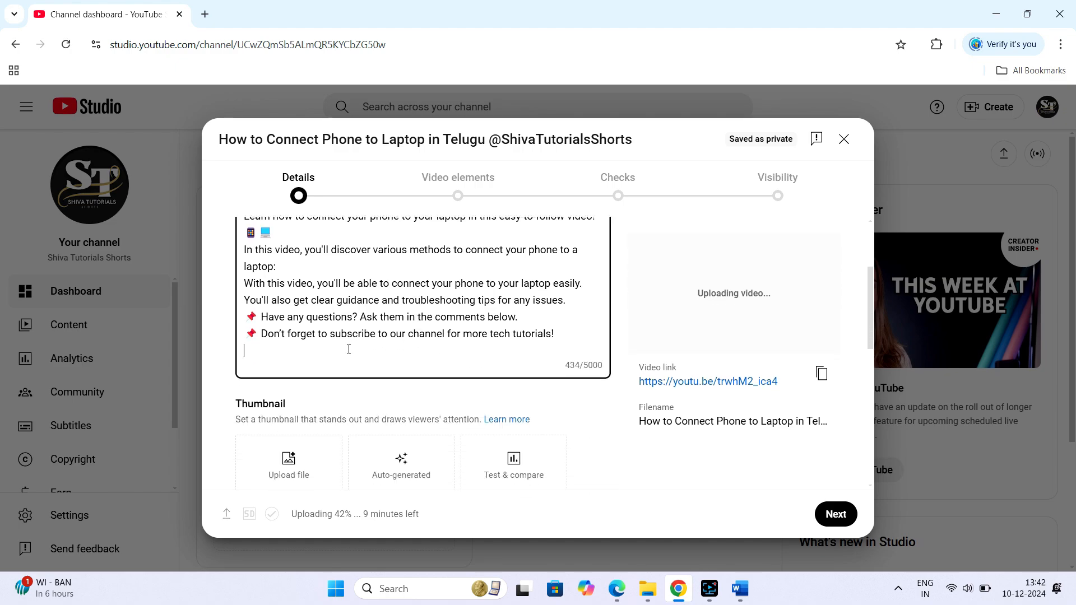
scroll(348, 349, "up", 1)
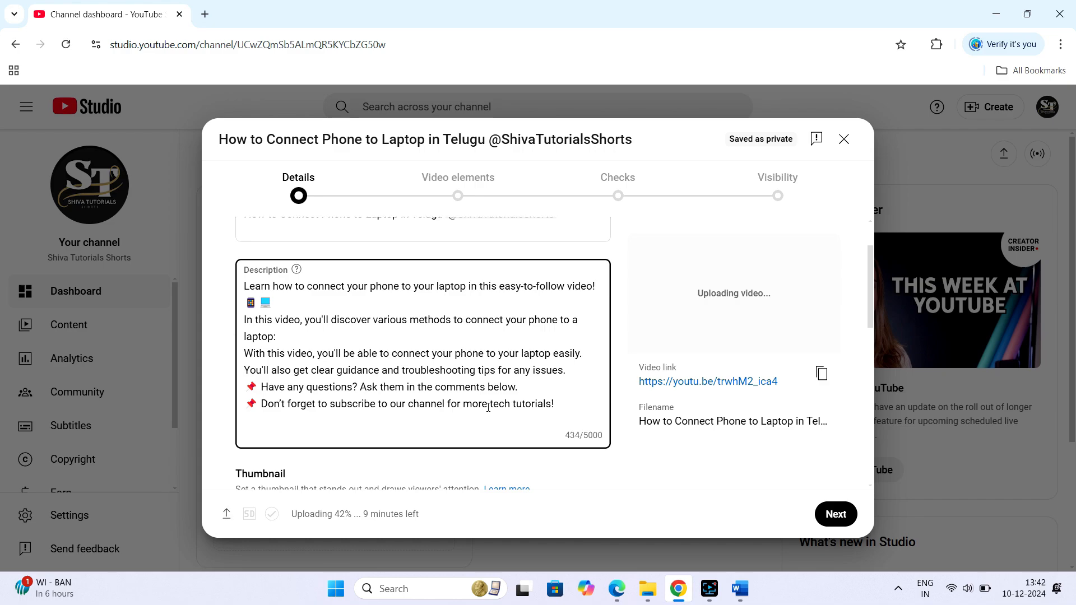
scroll(465, 402, "down", 1)
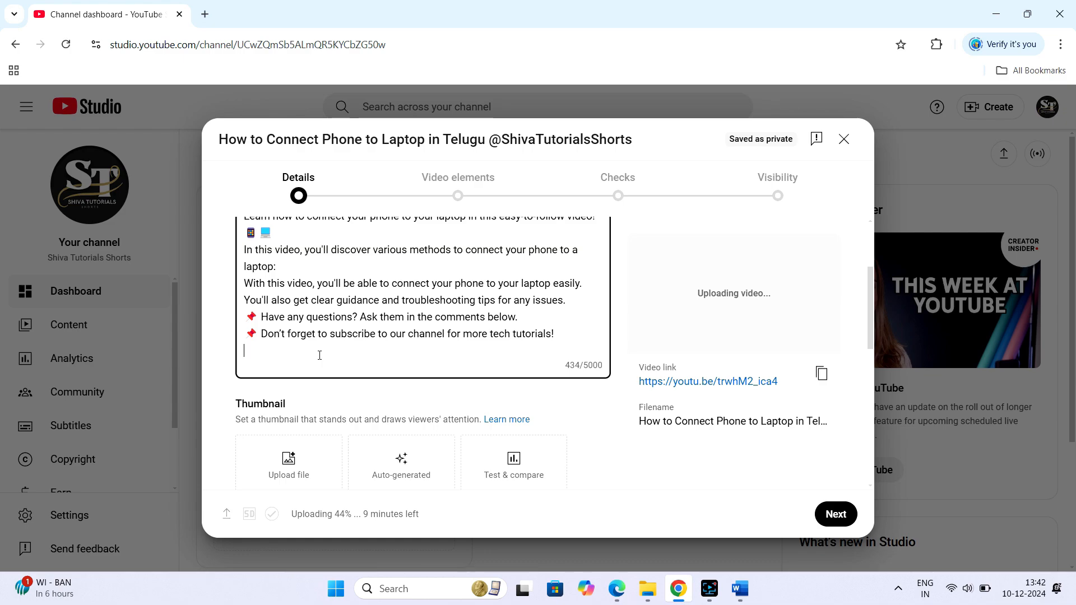
scroll(320, 355, "up", 1)
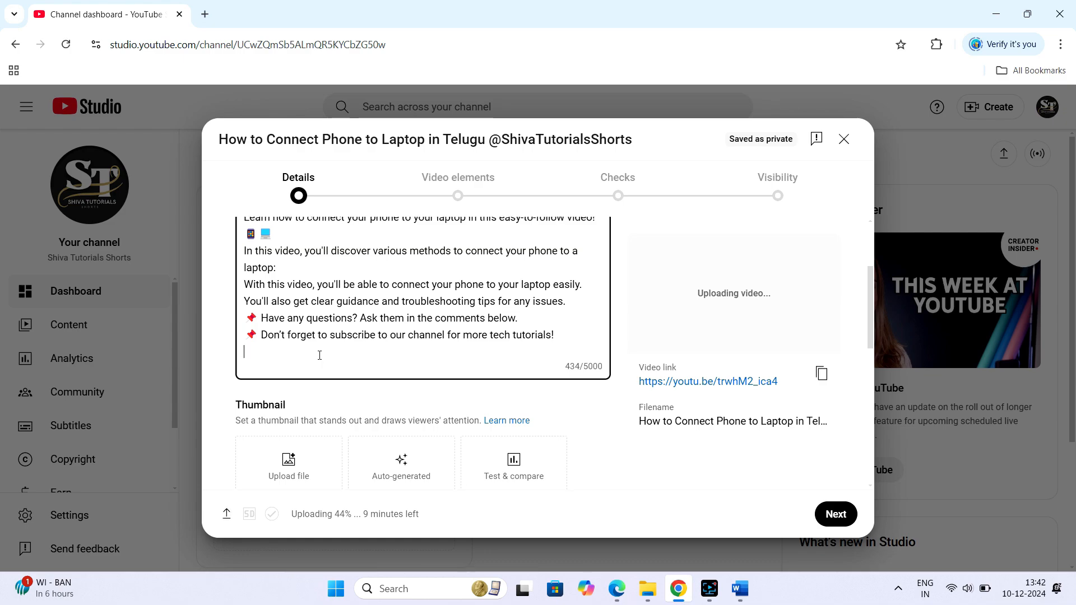
scroll(311, 417, "down", 1)
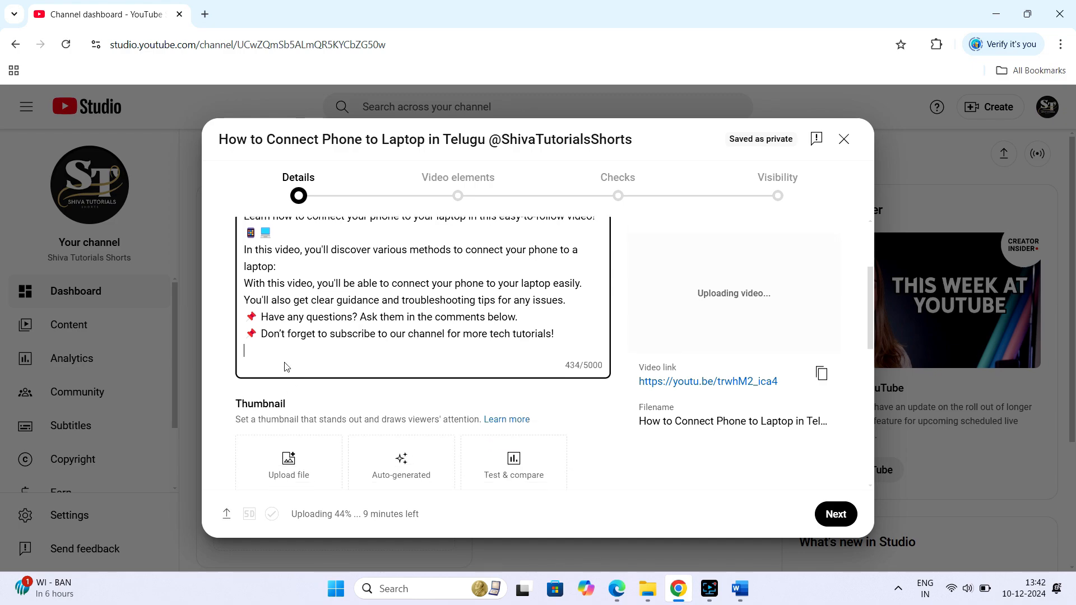
- Copy the hashtags #PhoneToLaptop through #TechTutorials from the Word document into a new line below the video description, accepting the suggested #techtutorials
left_click(285, 367)
key("Return")
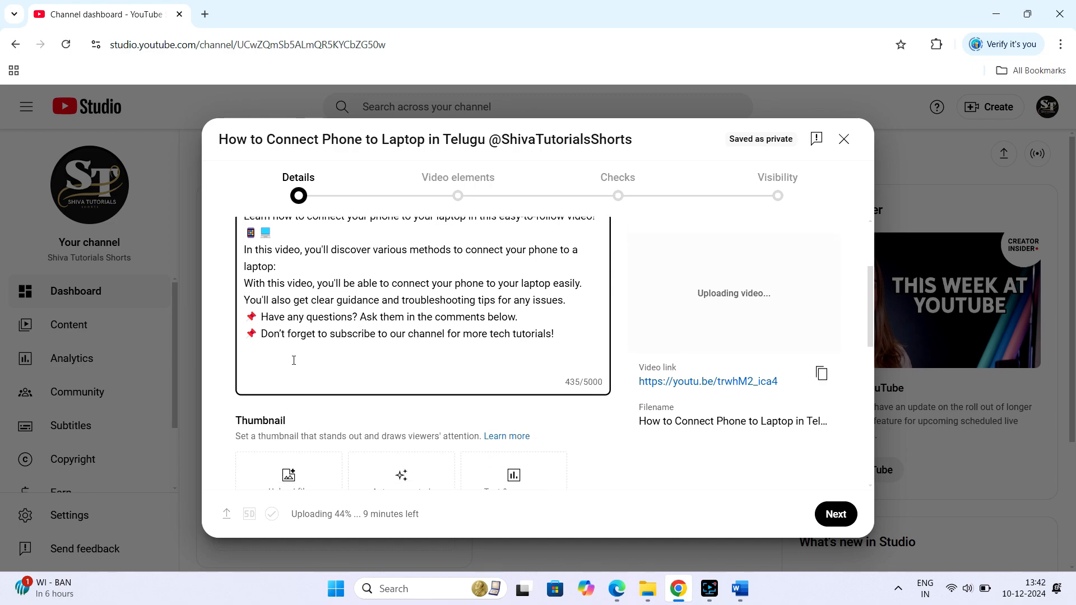
left_click(742, 595)
scroll(332, 297, "down", 1)
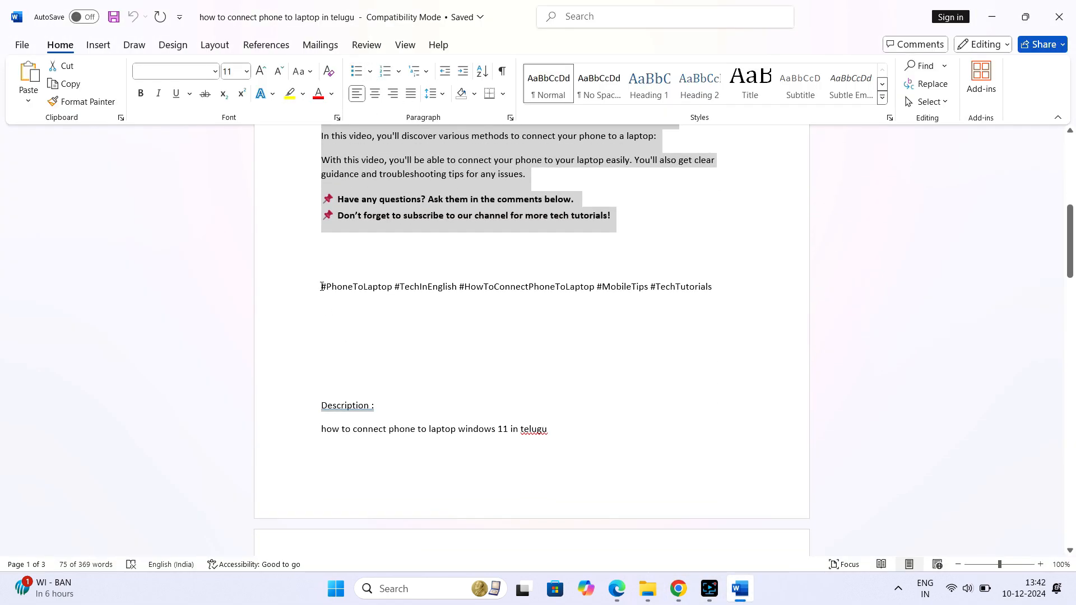
left_click_drag(322, 286, 679, 297)
key("ctrl+c")
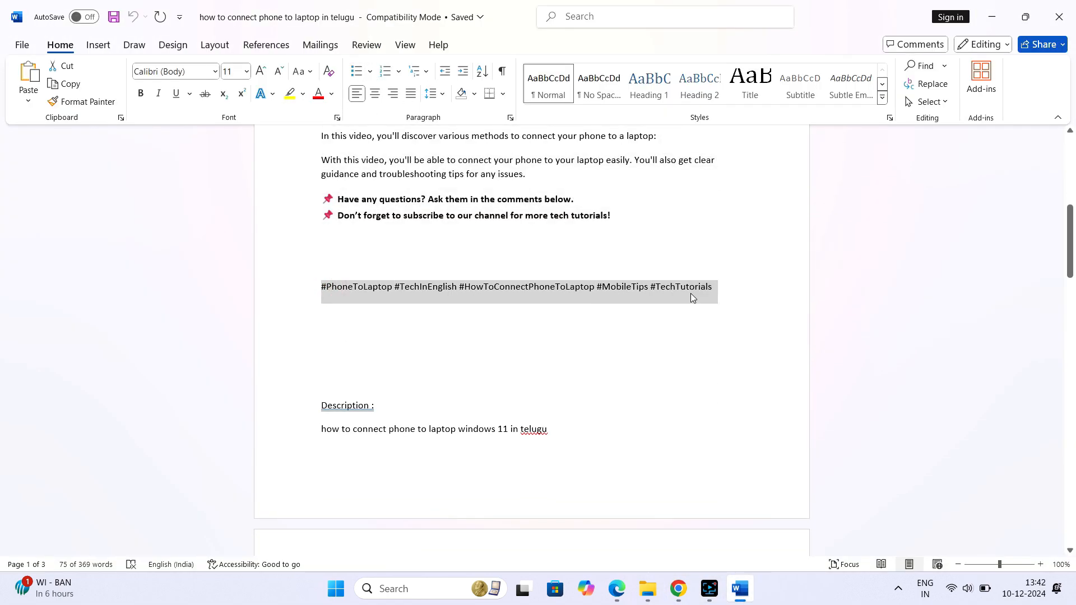
left_click(684, 593)
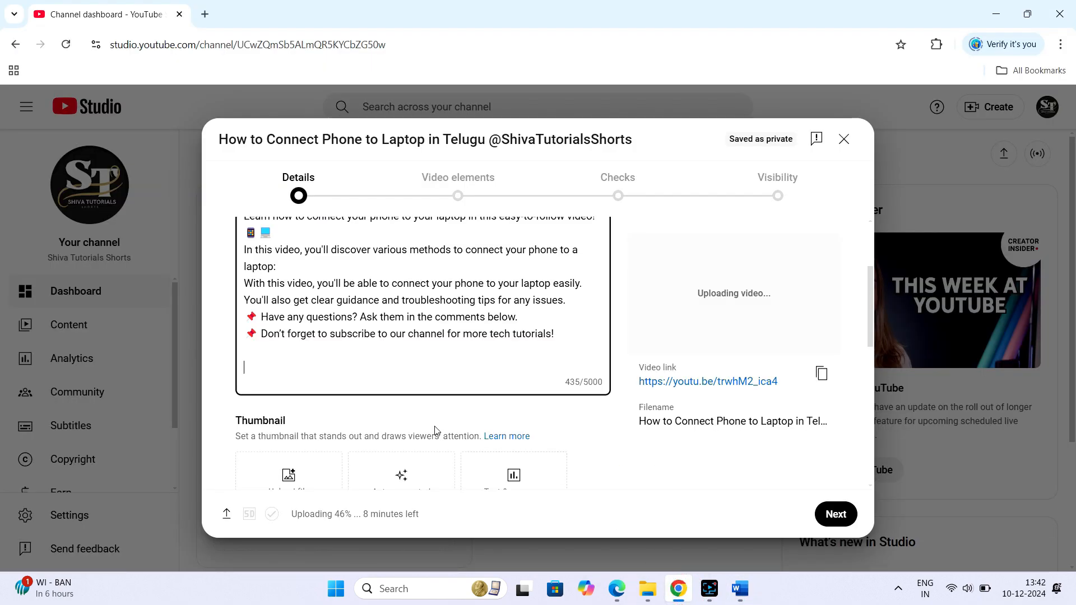
key("ctrl+v")
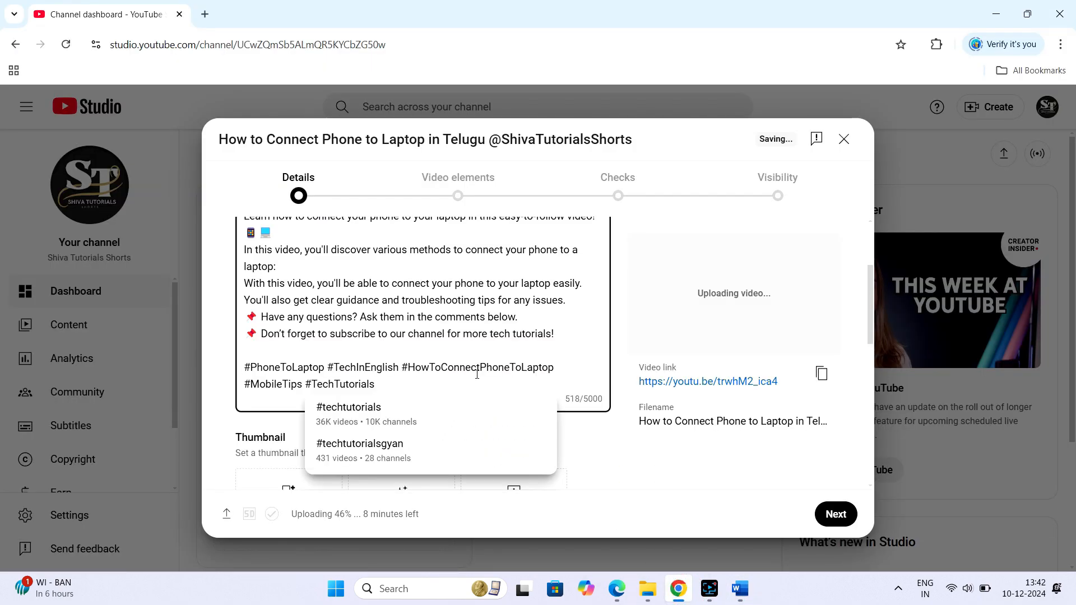
scroll(465, 353, "down", 1)
key("Return")
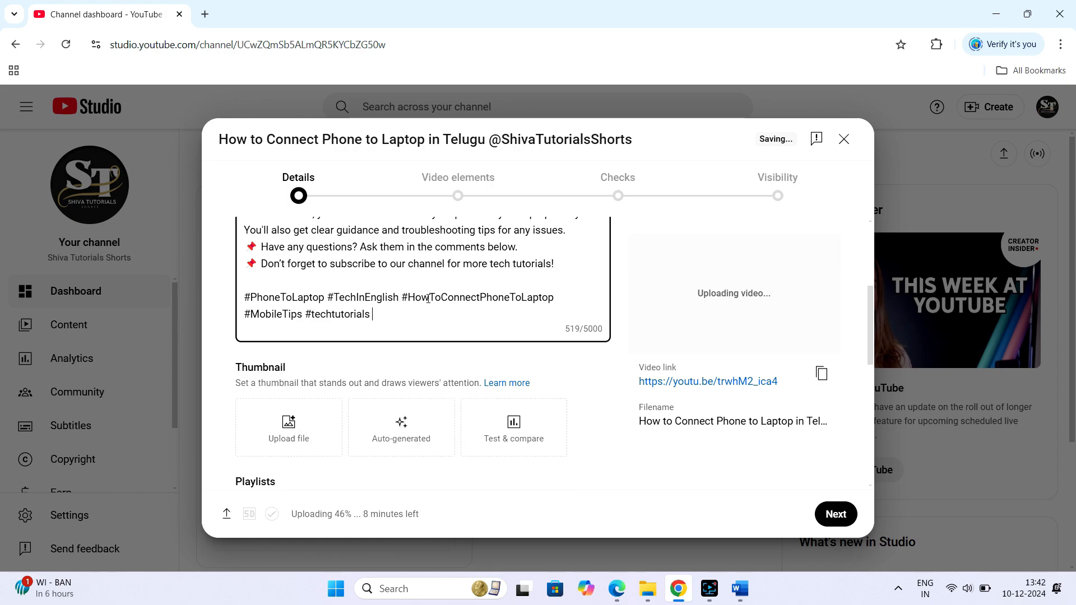
- Put each description hashtag on its own line and add #shivatutorialsshorts and #intelugu at the end
scroll(428, 298, "up", 2)
scroll(448, 366, "down", 2)
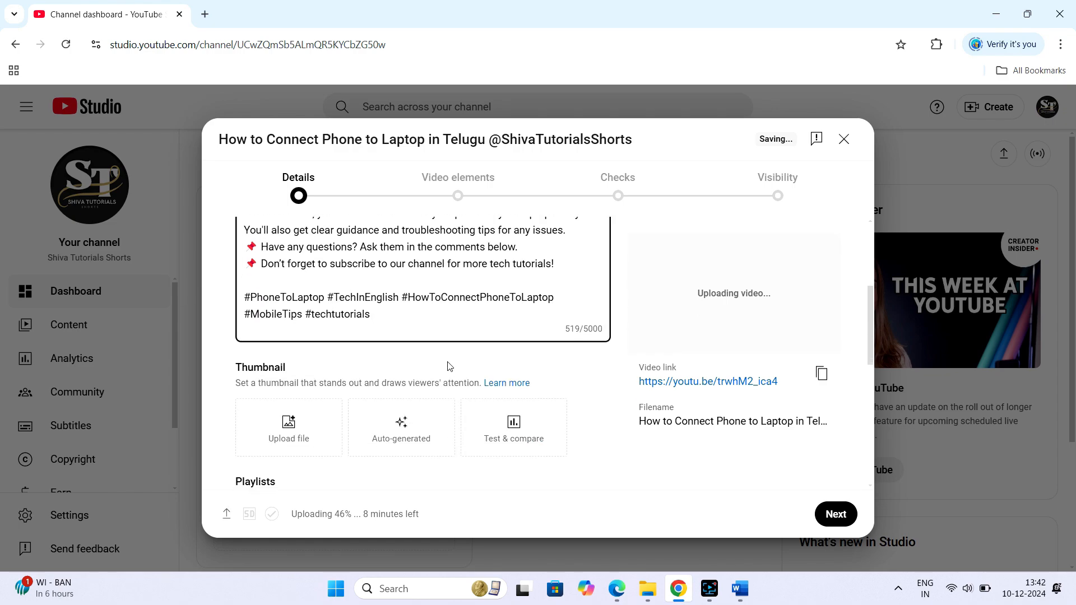
key("Return")
key("Return")
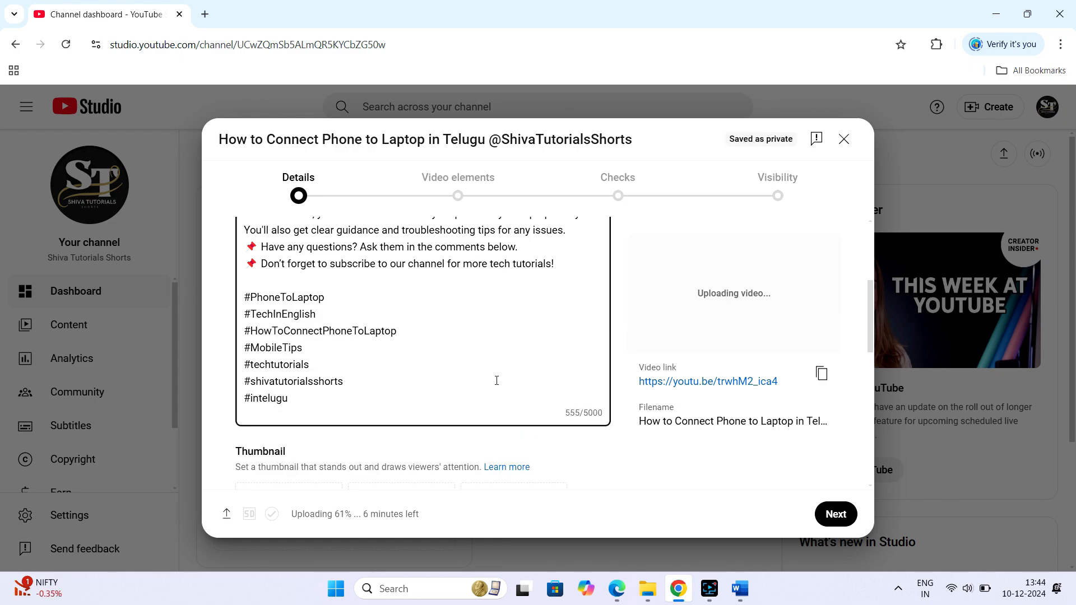
- Check the finished description and upload the image "How to Connect Phone to Laptop in Telugu" from New folder as the thumbnail
scroll(495, 379, "up", 5)
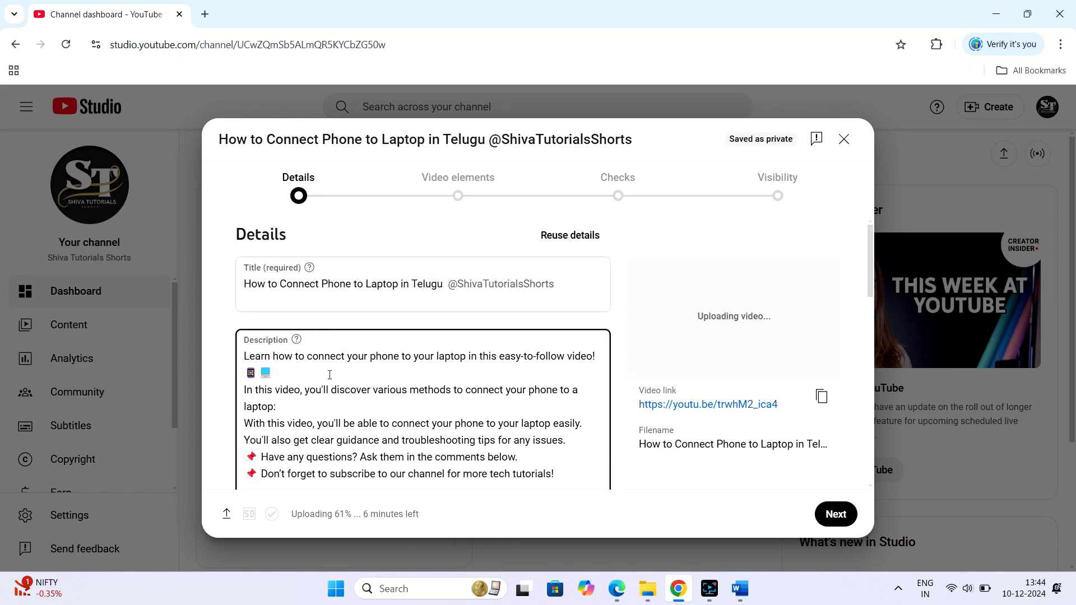
scroll(334, 386, "down", 3)
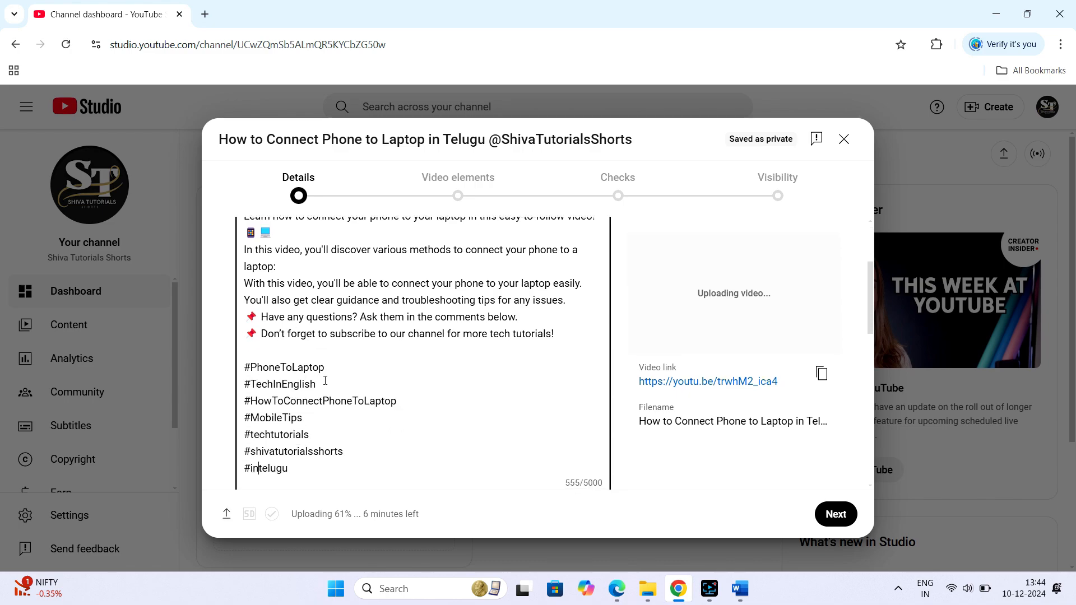
scroll(325, 381, "down", 3)
scroll(305, 318, "down", 1)
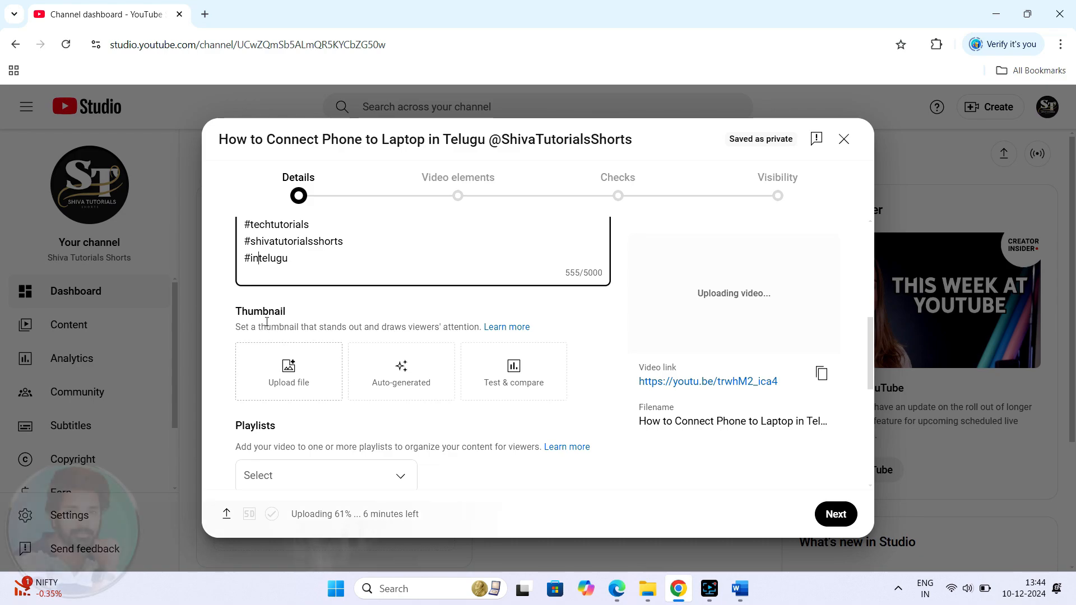
left_click(294, 372)
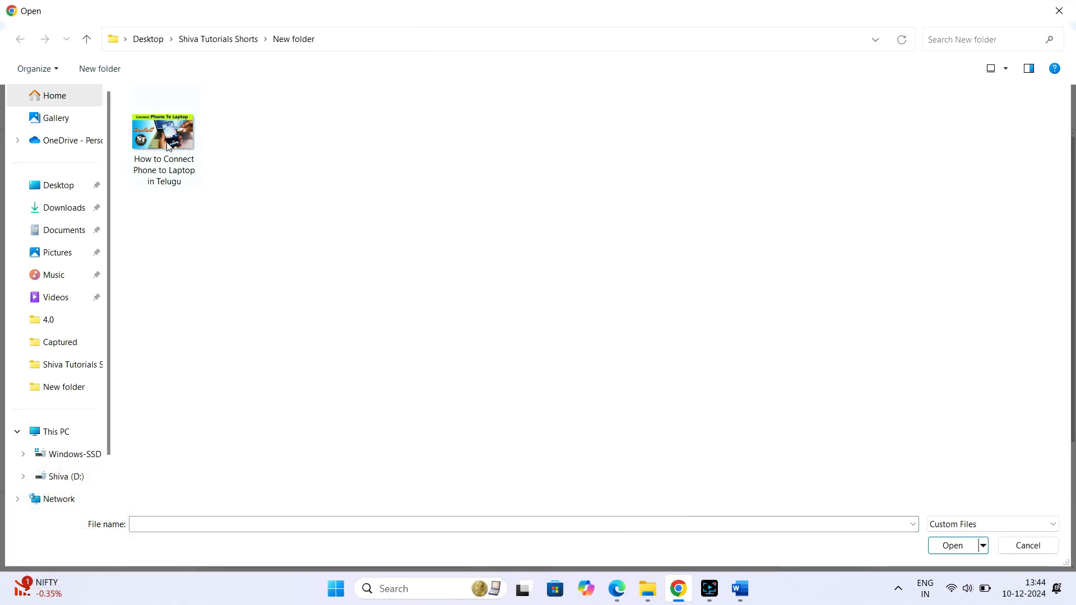
left_click(158, 155)
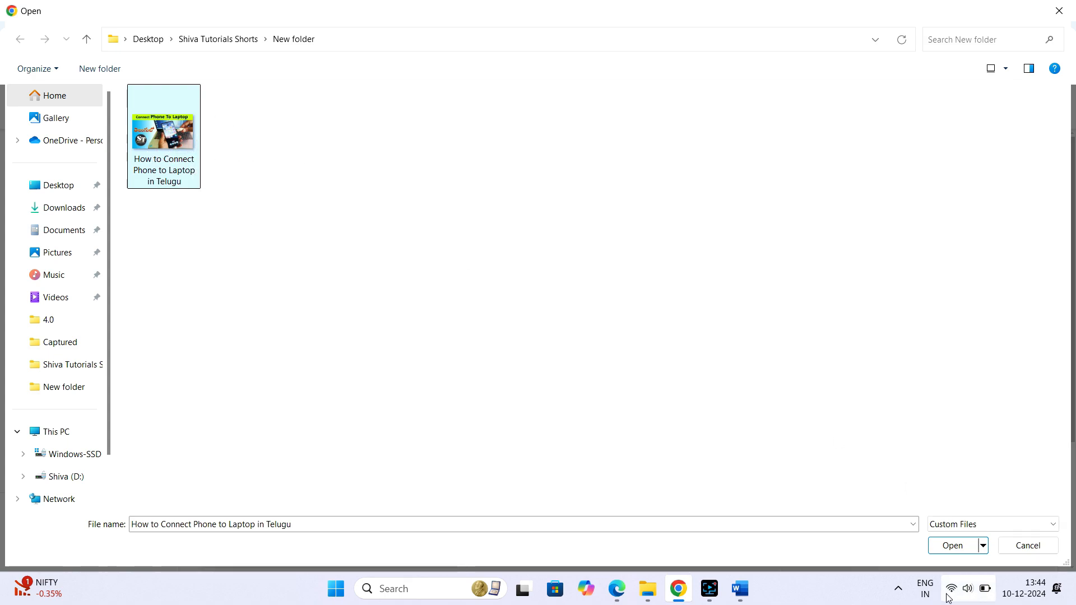
left_click(952, 545)
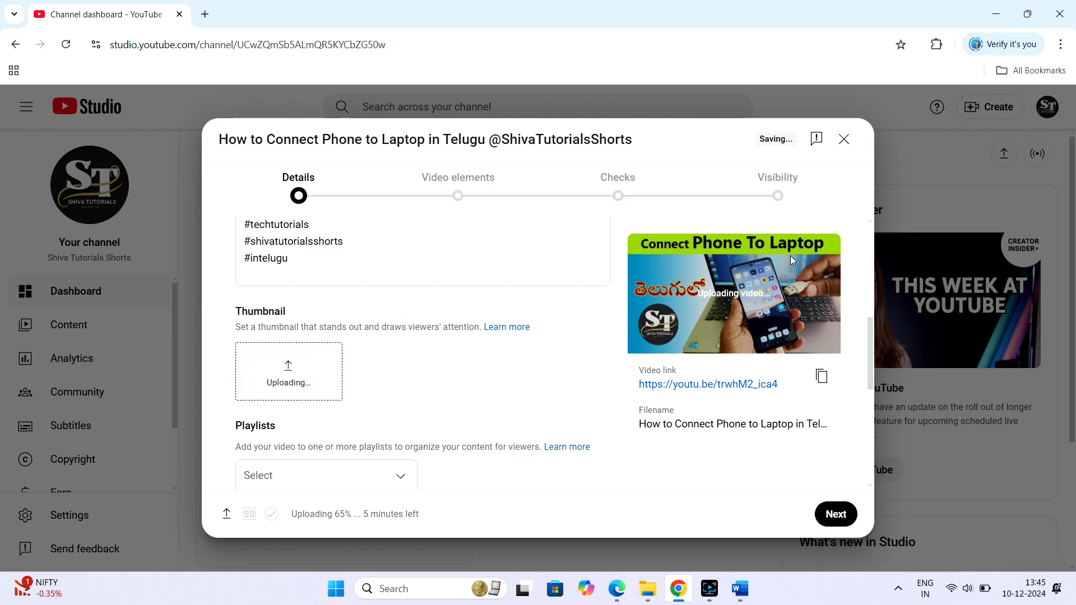
mouse_move(295, 380)
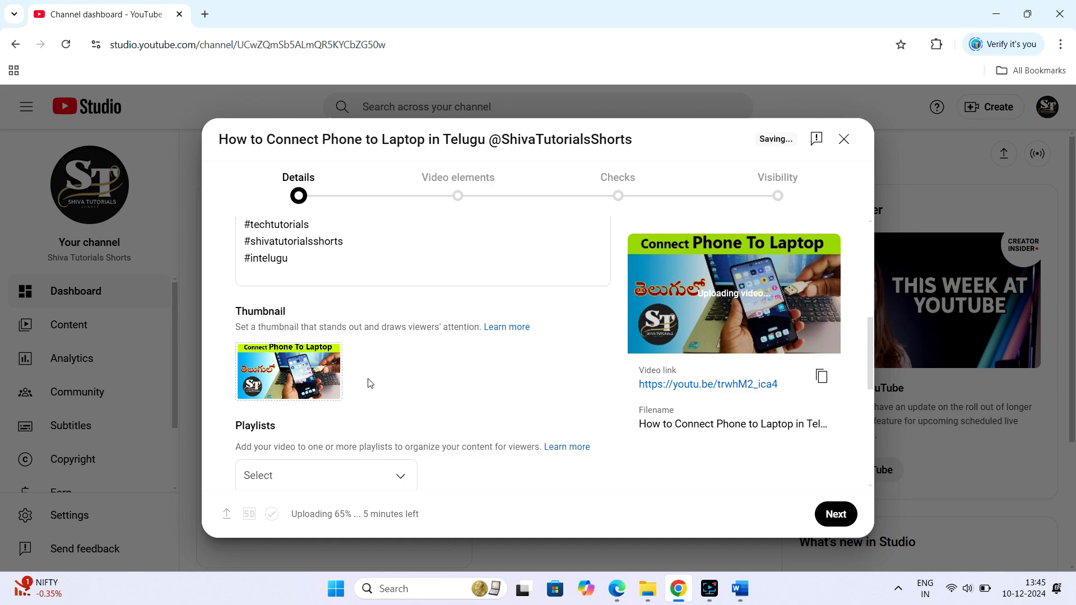
- Begin creating a new playlist for the video from the playlist selection in the upload details
scroll(370, 334, "down", 3)
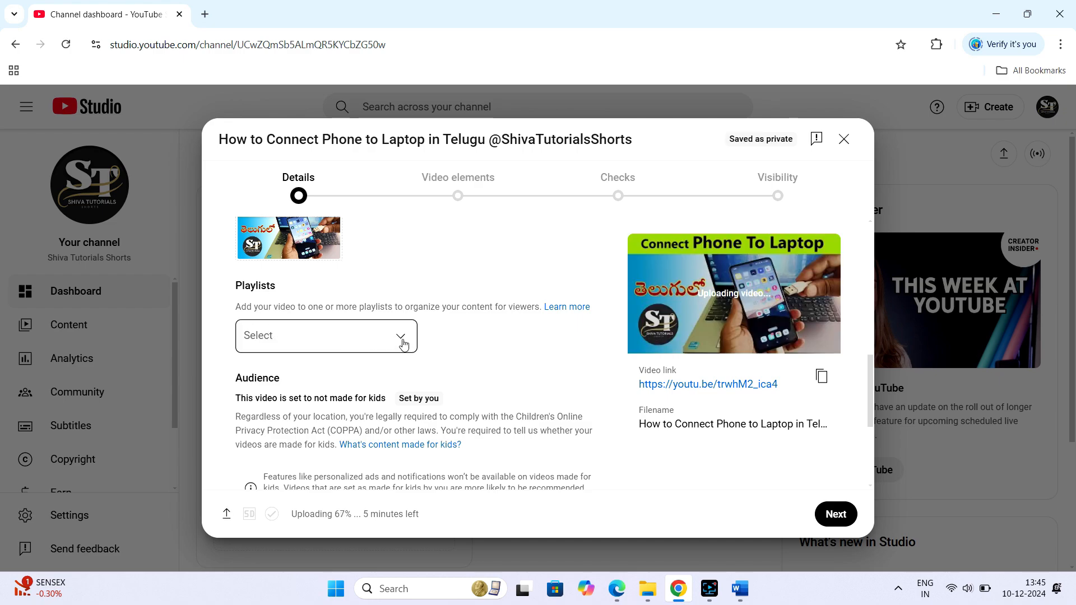
left_click(402, 339)
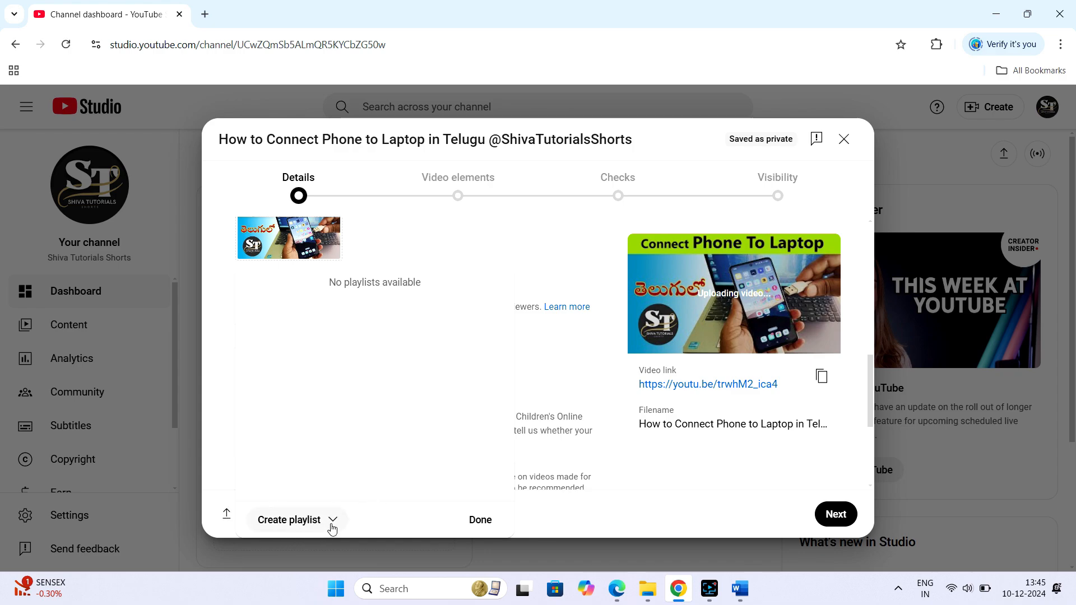
left_click(481, 525)
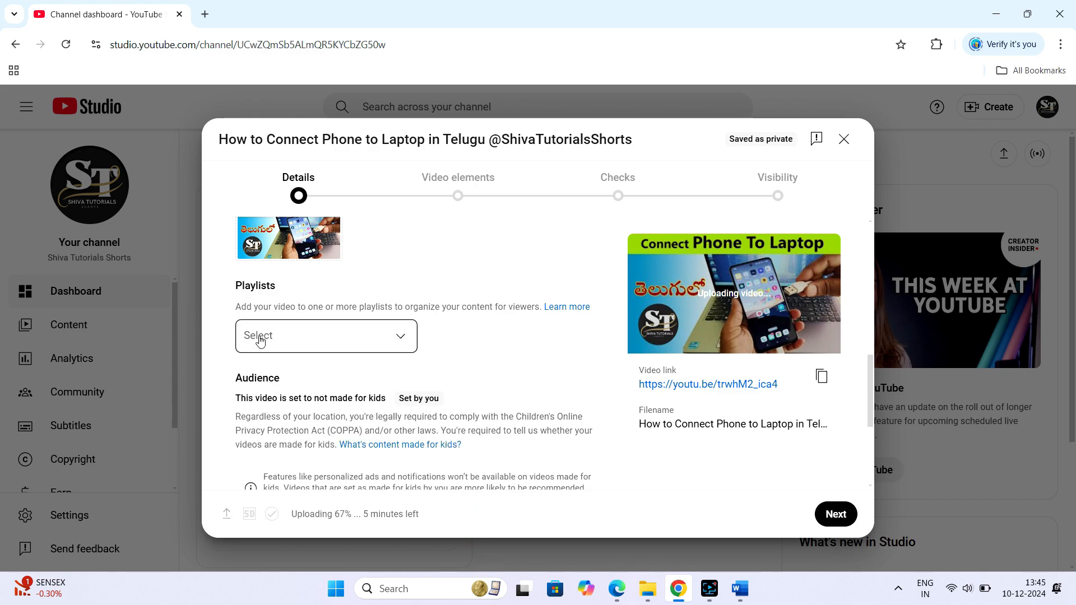
left_click(311, 332)
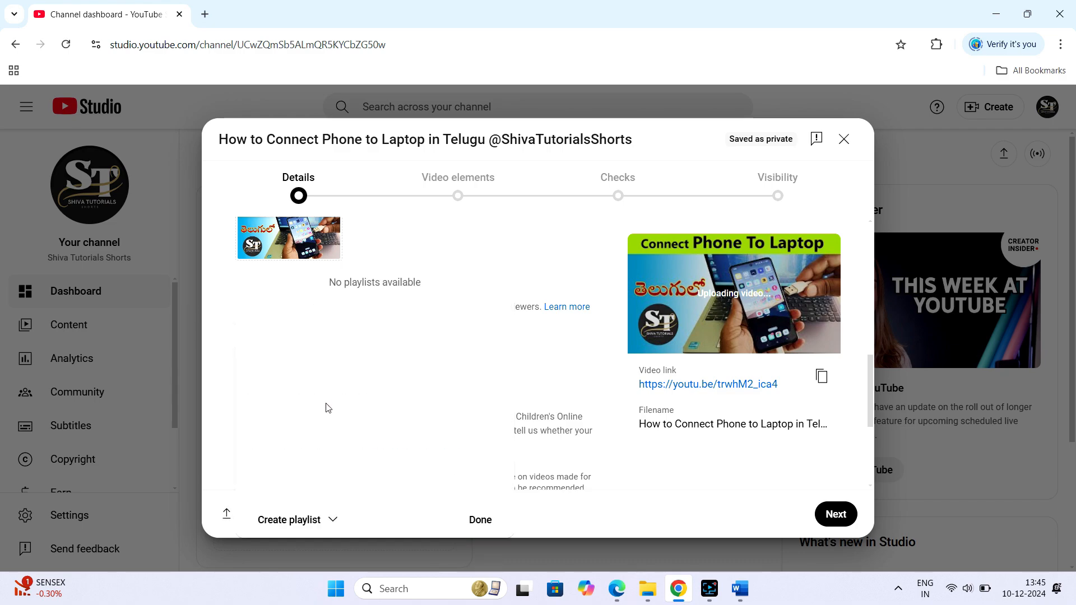
left_click(305, 521)
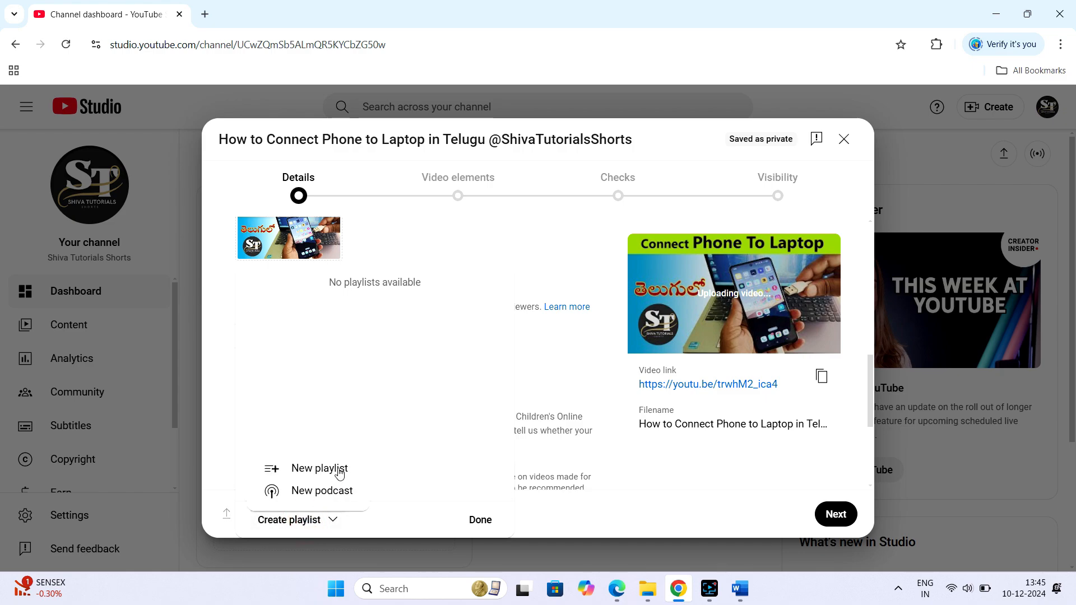
left_click(328, 470)
- Title the new playlist "Laptop Basics In Telugu"
left_click(403, 227)
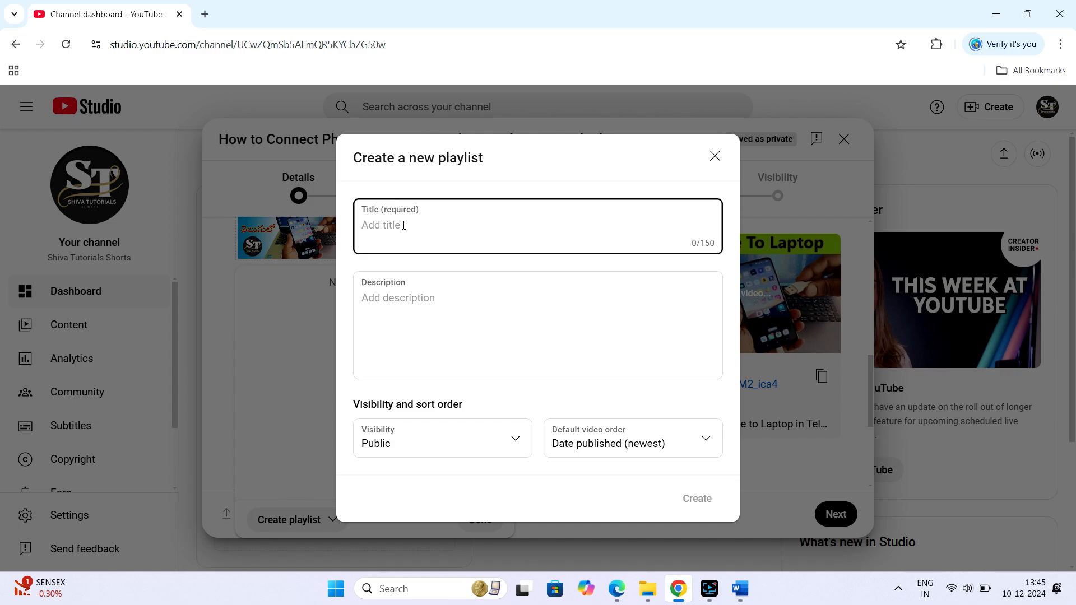
type("L")
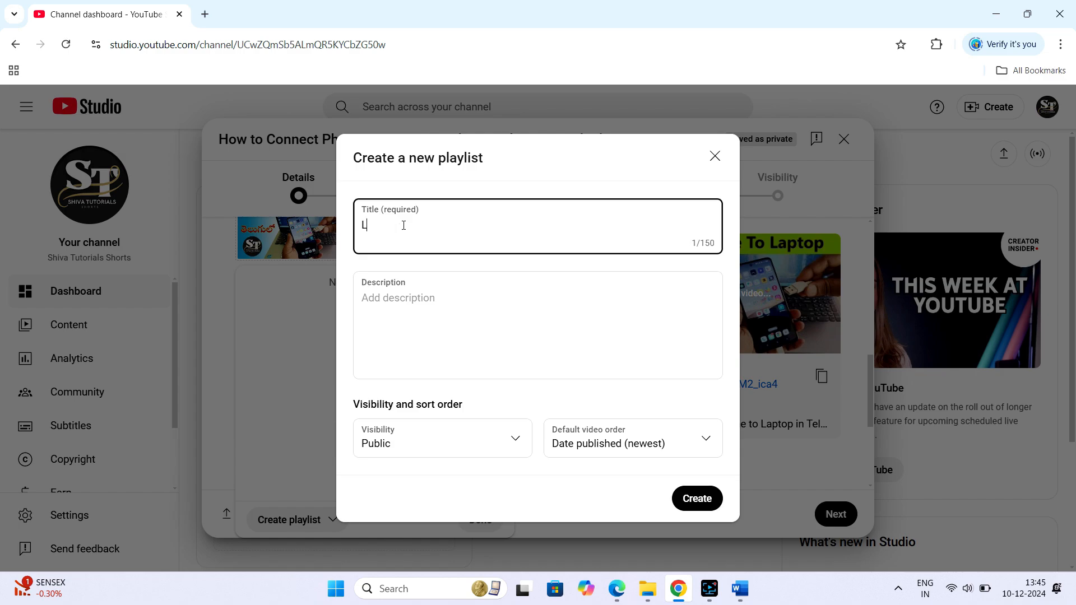
type("aba")
key("BackSpace")
type("top Basics In te")
key("BackSpace")
key("BackSpace")
type("Telugu")
key("Tab")
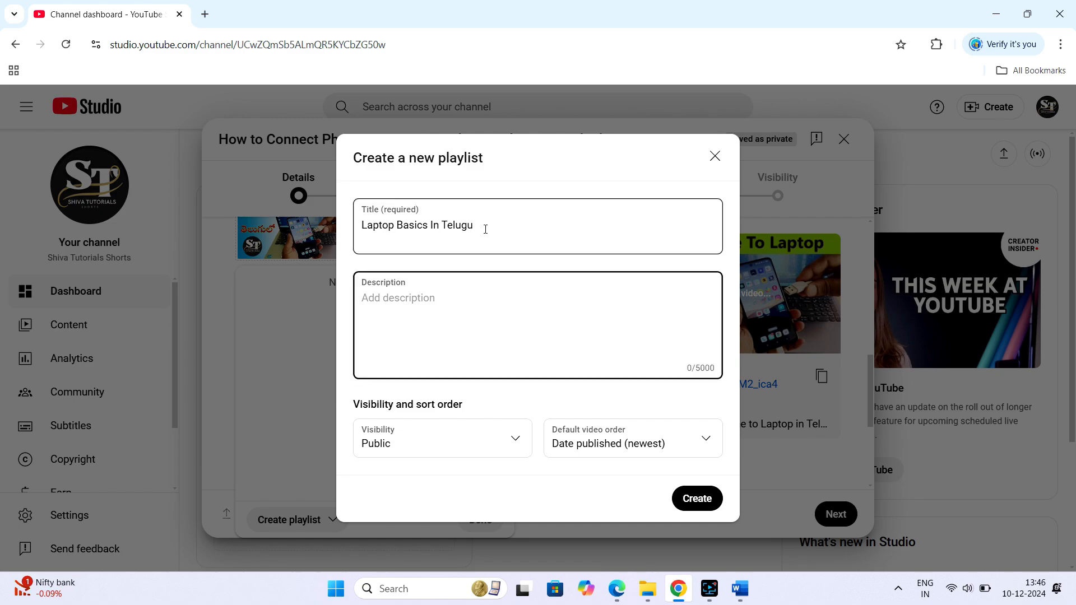
left_click_drag(483, 227, 357, 225)
left_click(504, 288)
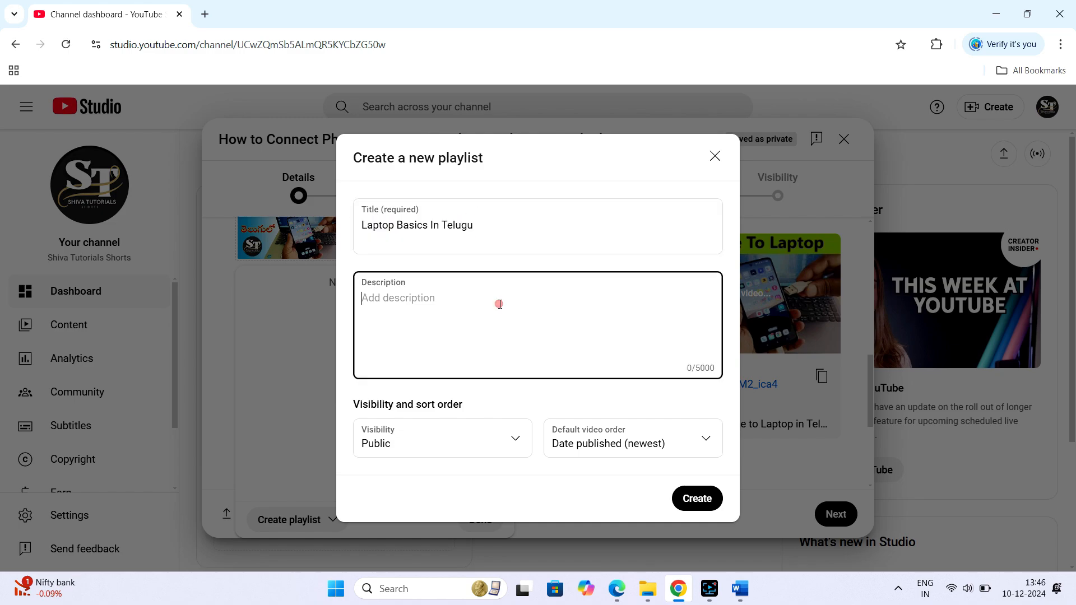
left_click(448, 231)
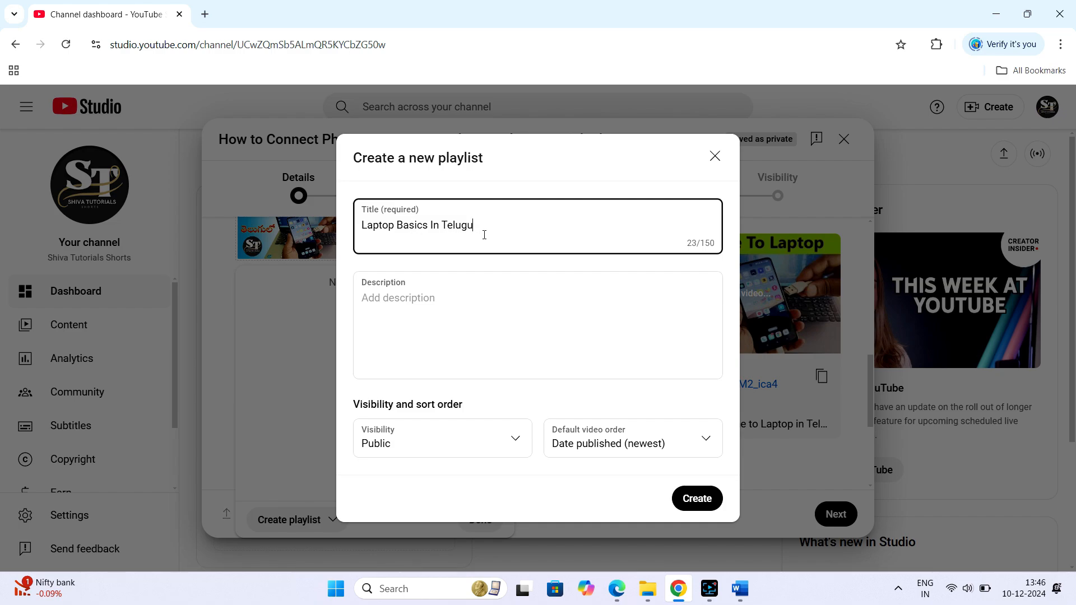
mouse_move(483, 230)
left_mouse_down()
mouse_move(347, 225)
mouse_move(493, 227)
left_mouse_up()
left_click(469, 322)
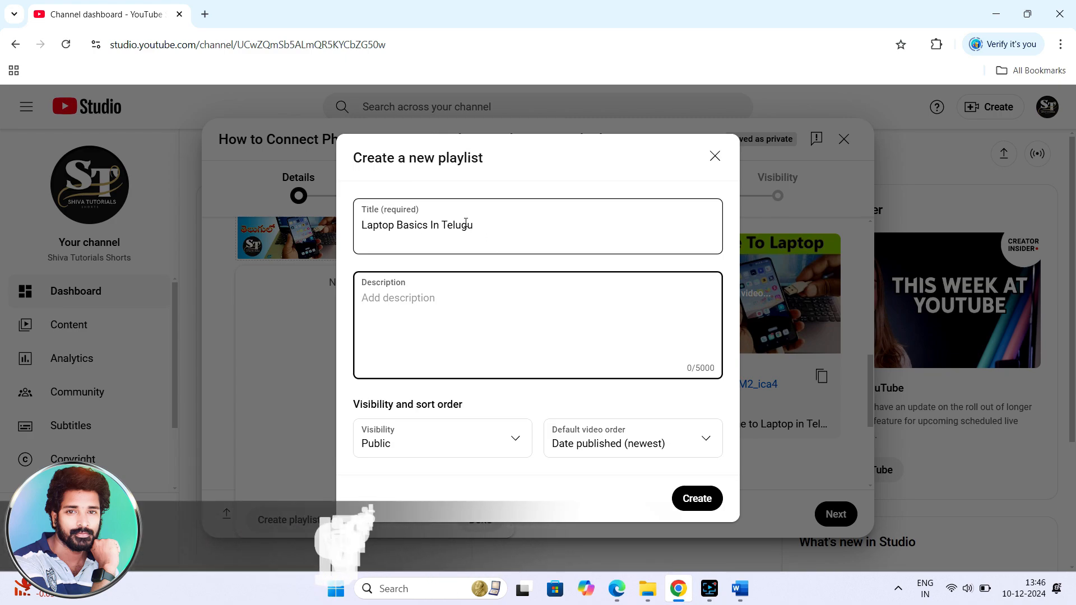
- Copy the playlist title into its description and create the public playlist with this video assigned to it
left_click_drag(474, 224, 322, 226)
right_click(403, 221)
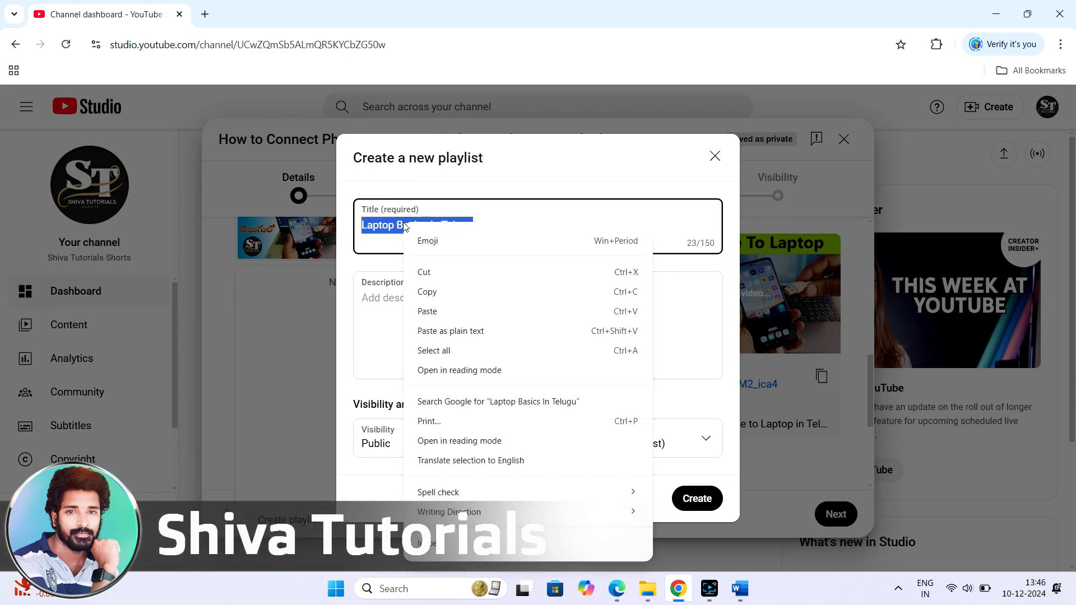
left_click(433, 292)
left_click(389, 314)
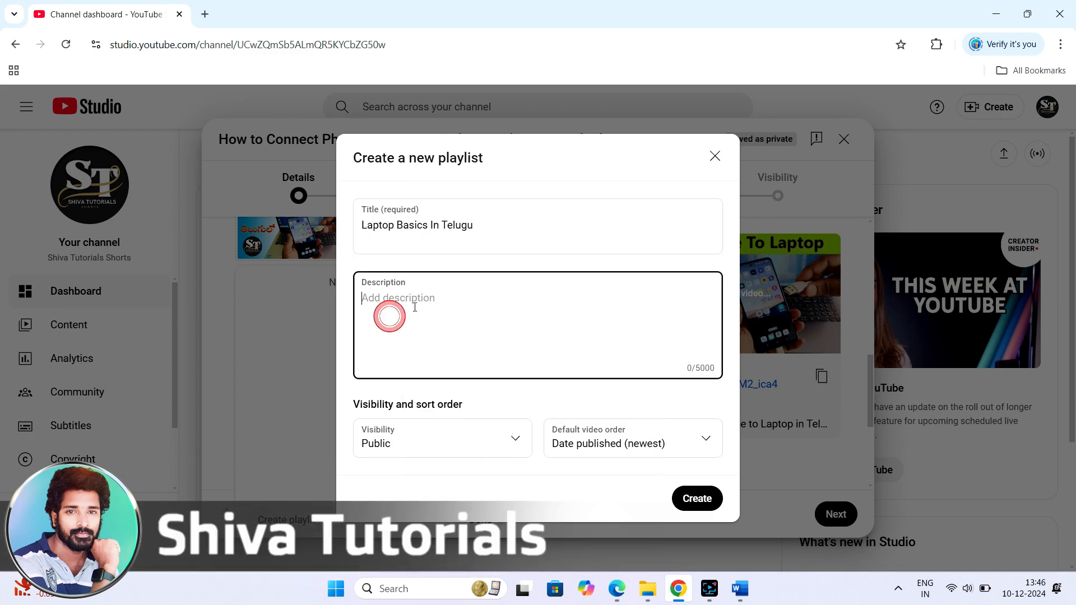
right_click(413, 306)
left_click(438, 148)
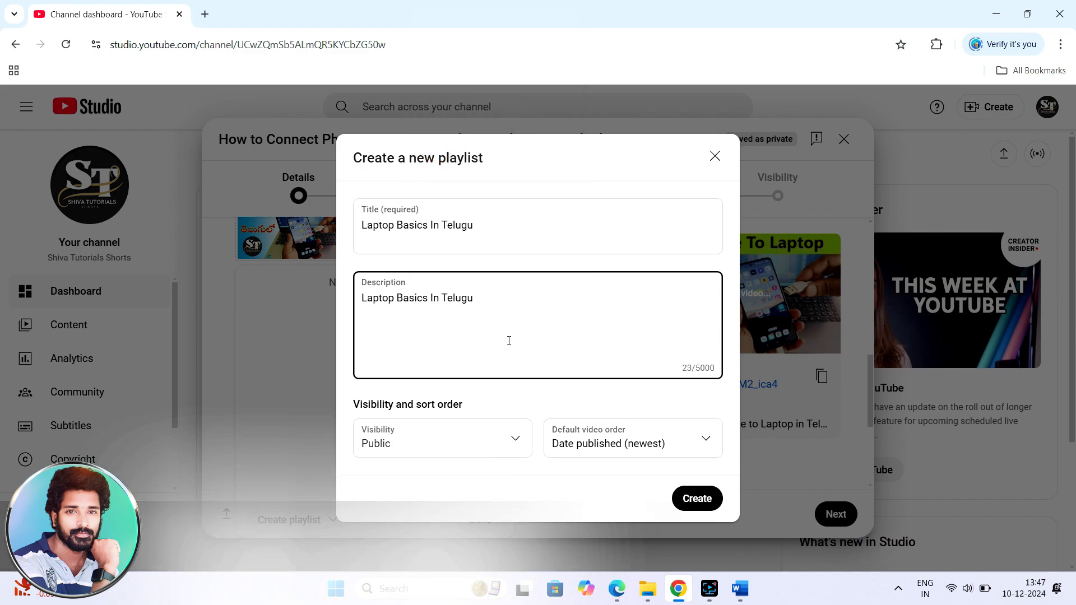
left_click(700, 500)
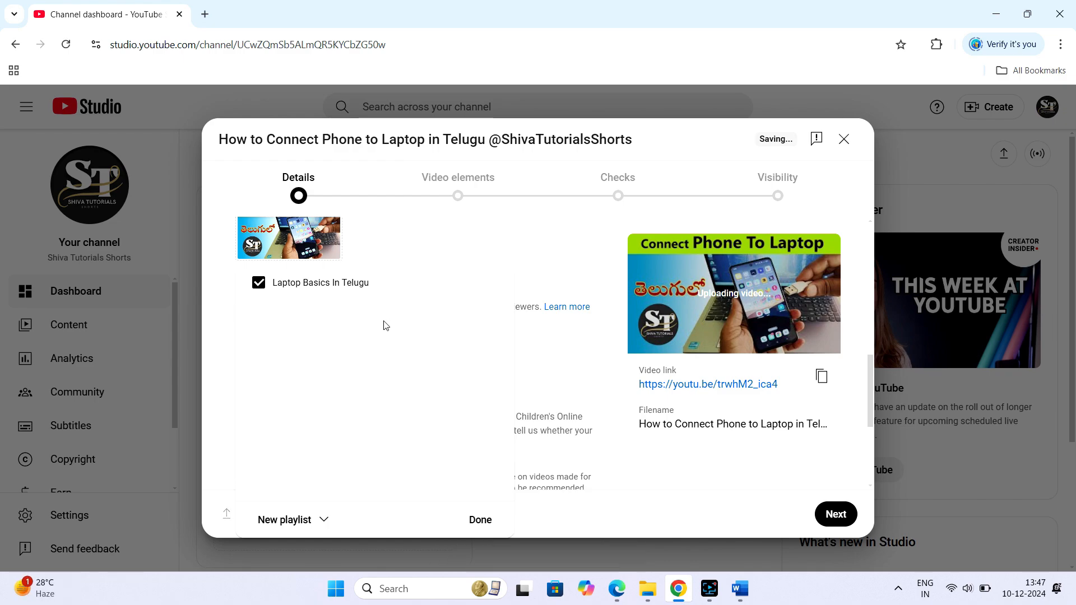
left_click(481, 520)
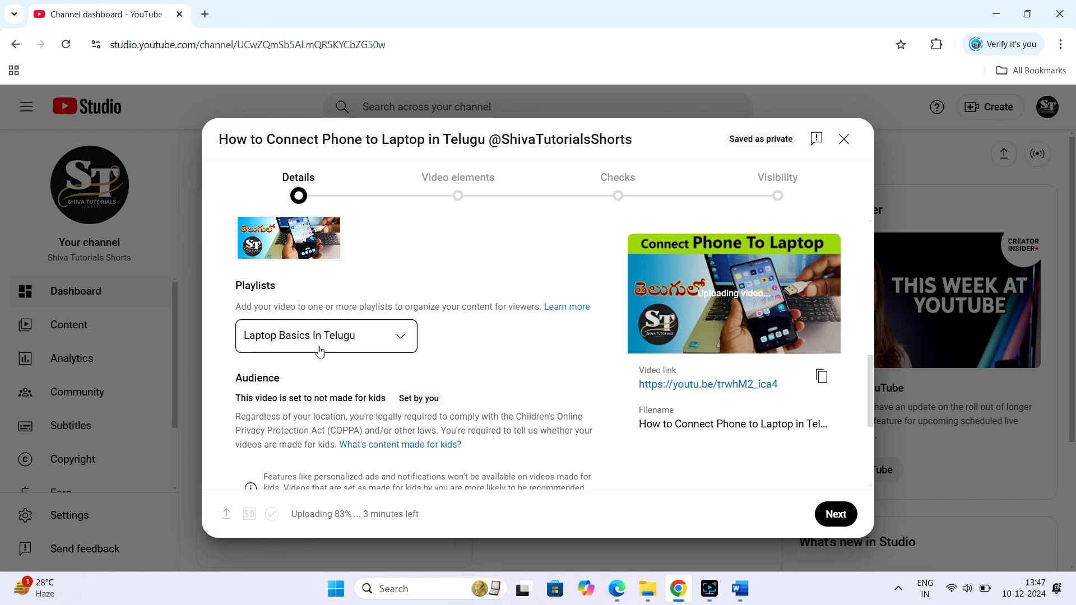
- Mark the video as not made for kids and choose not to restrict it to viewers over 18 only
scroll(323, 336, "down", 2)
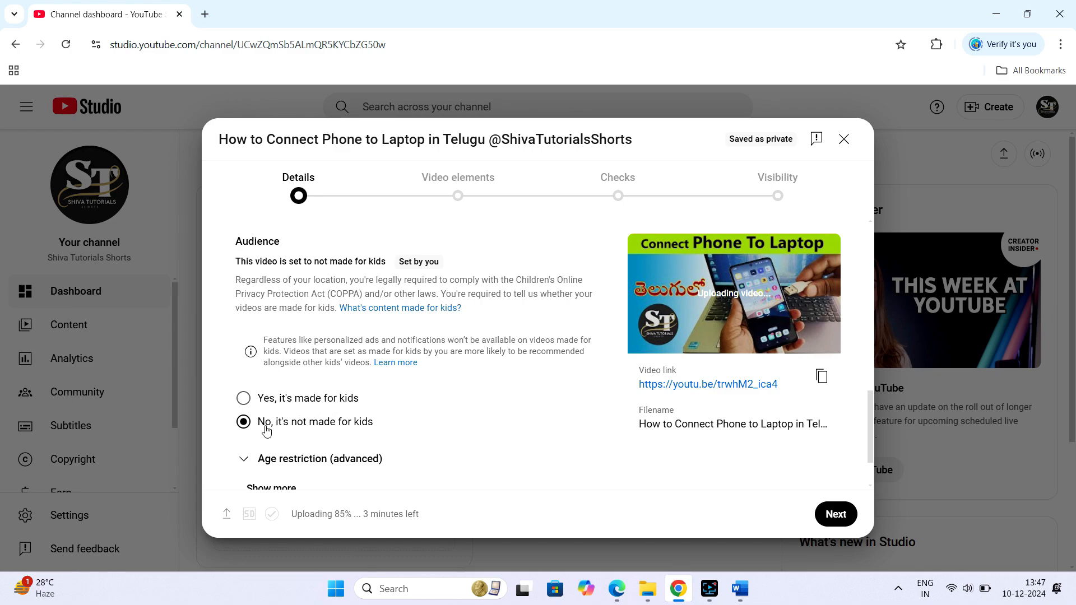
left_click(244, 426)
left_click(243, 424)
scroll(424, 428, "down", 1)
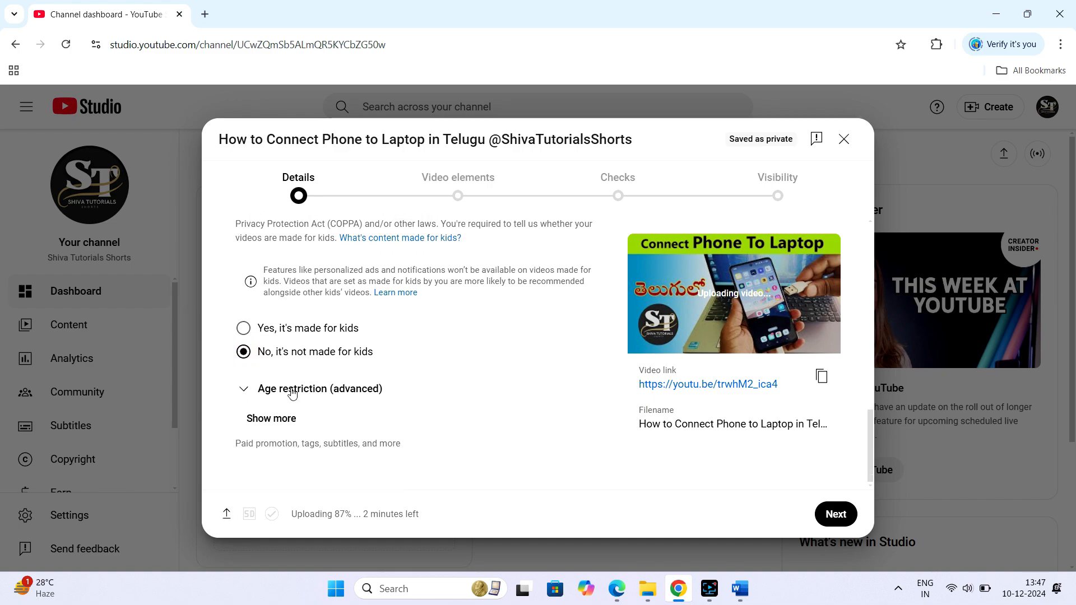
left_click(244, 393)
scroll(296, 409, "down", 2)
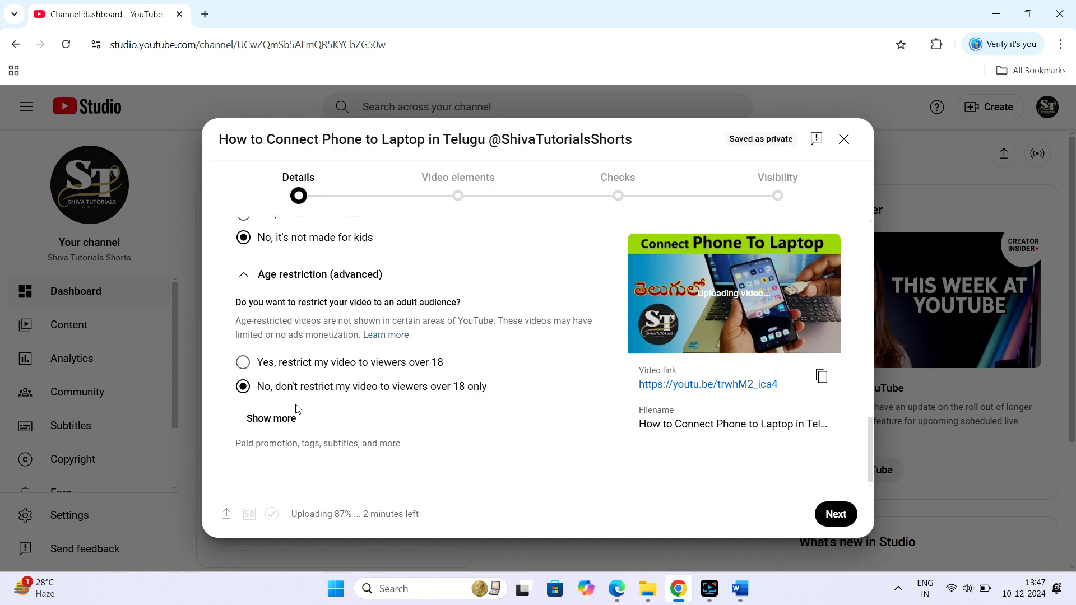
left_click(250, 392)
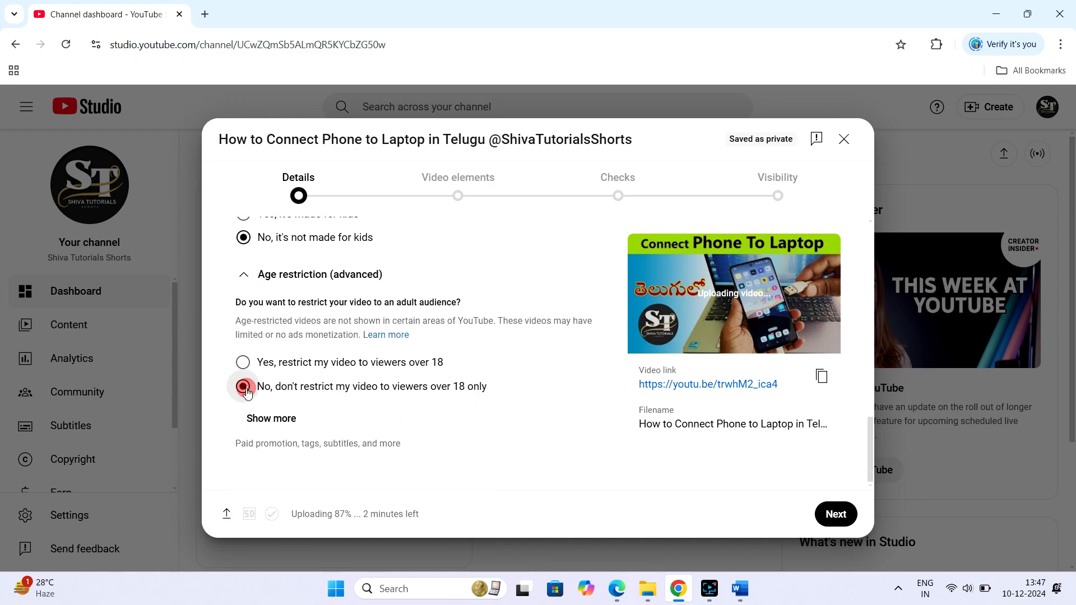
- Show the additional video details and answer No to the altered content question
left_click(283, 420)
scroll(336, 414, "down", 4)
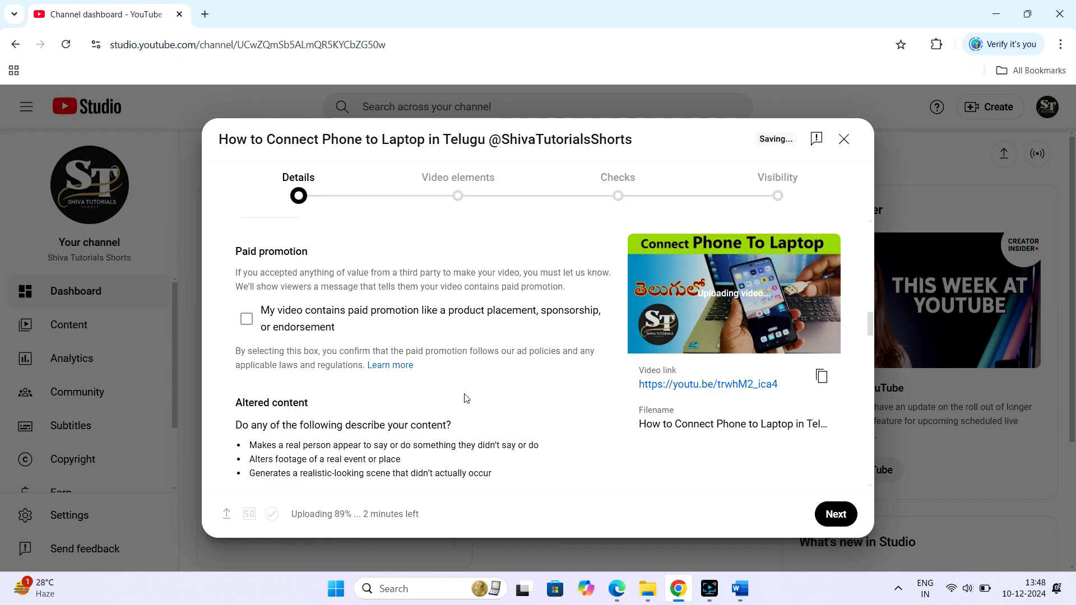
scroll(464, 399, "down", 2)
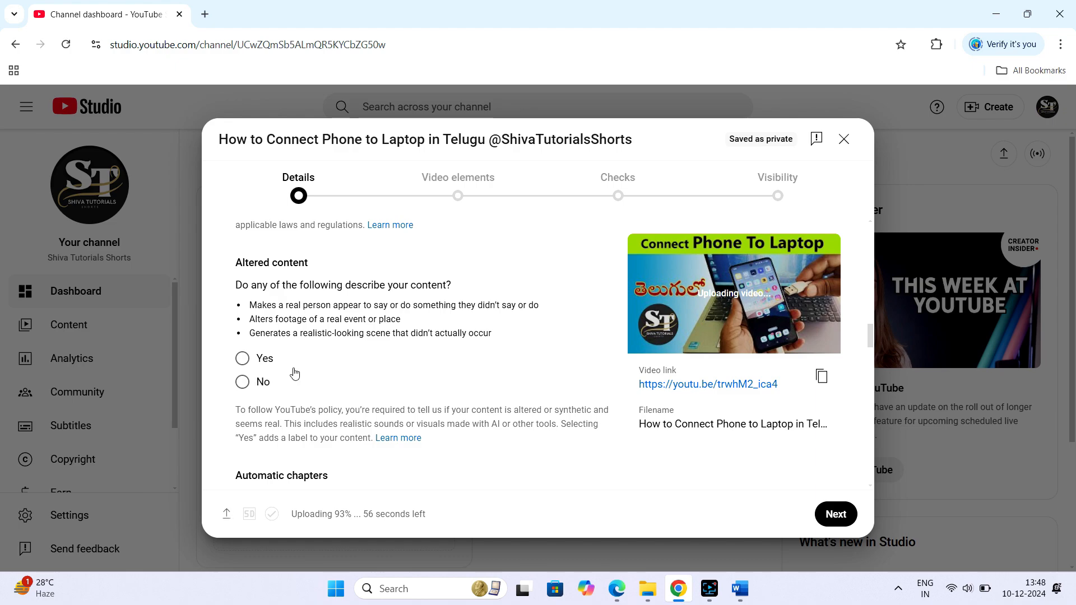
left_click(243, 384)
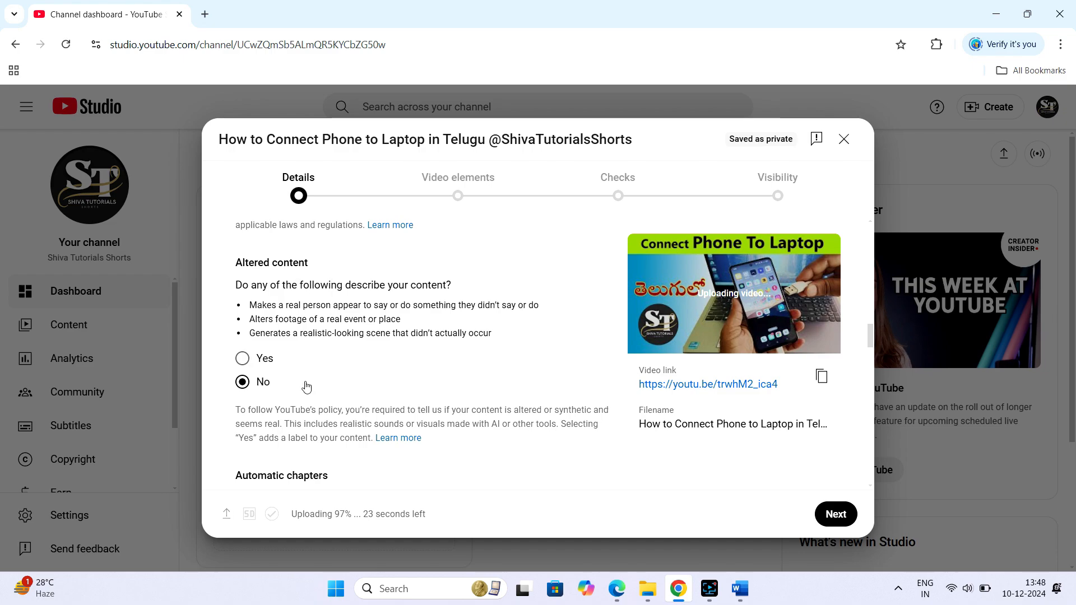
- Review the automatic chapters, featured places and automatic concepts options down to the tags section
scroll(351, 373, "down", 3)
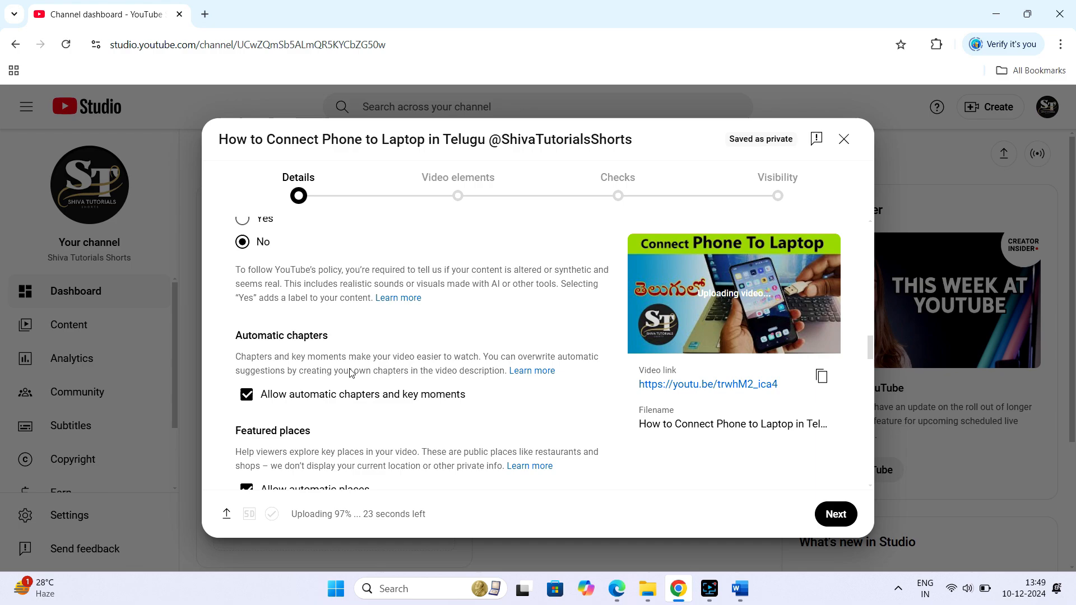
scroll(338, 332, "down", 1)
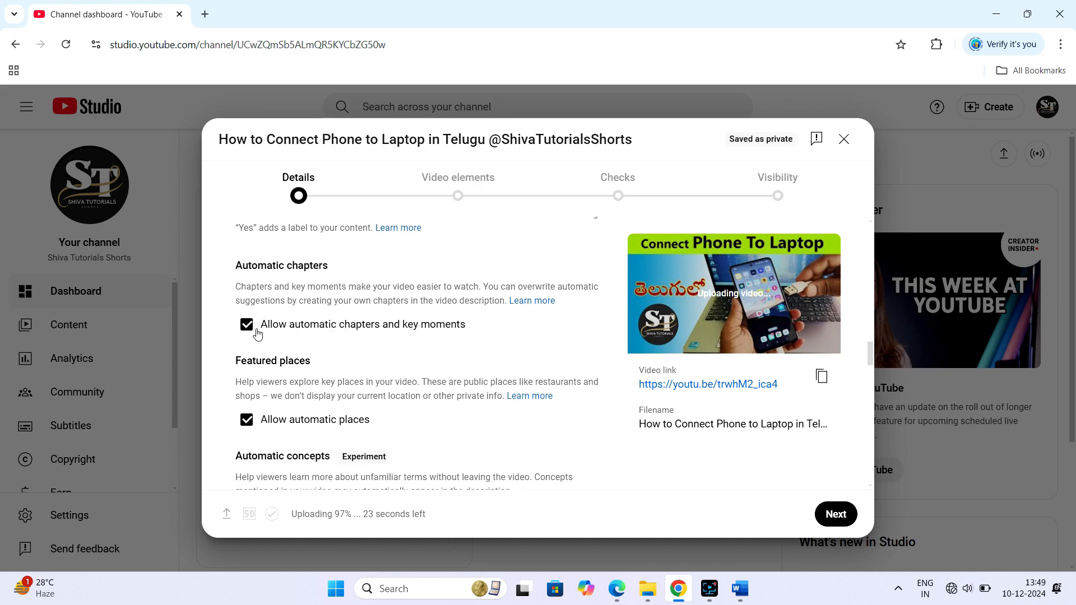
scroll(395, 350, "down", 1)
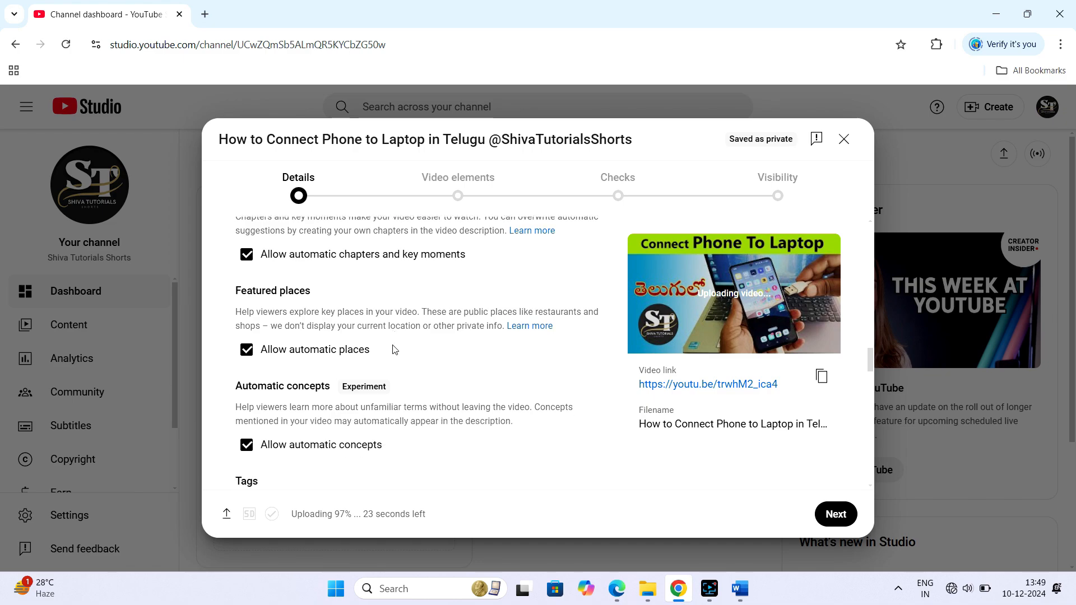
scroll(365, 307, "down", 1)
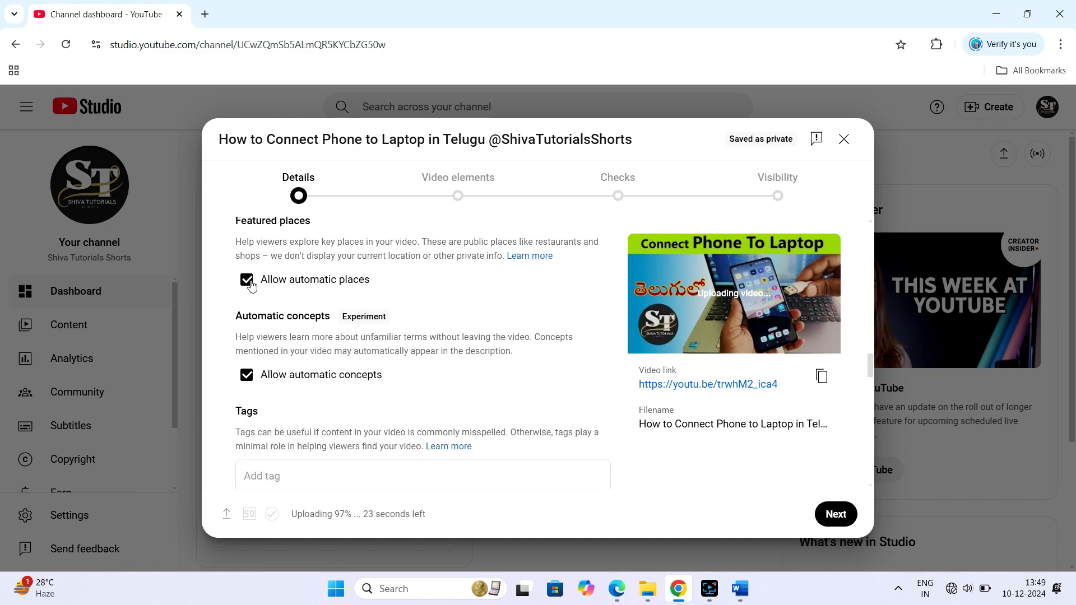
scroll(398, 309, "down", 1)
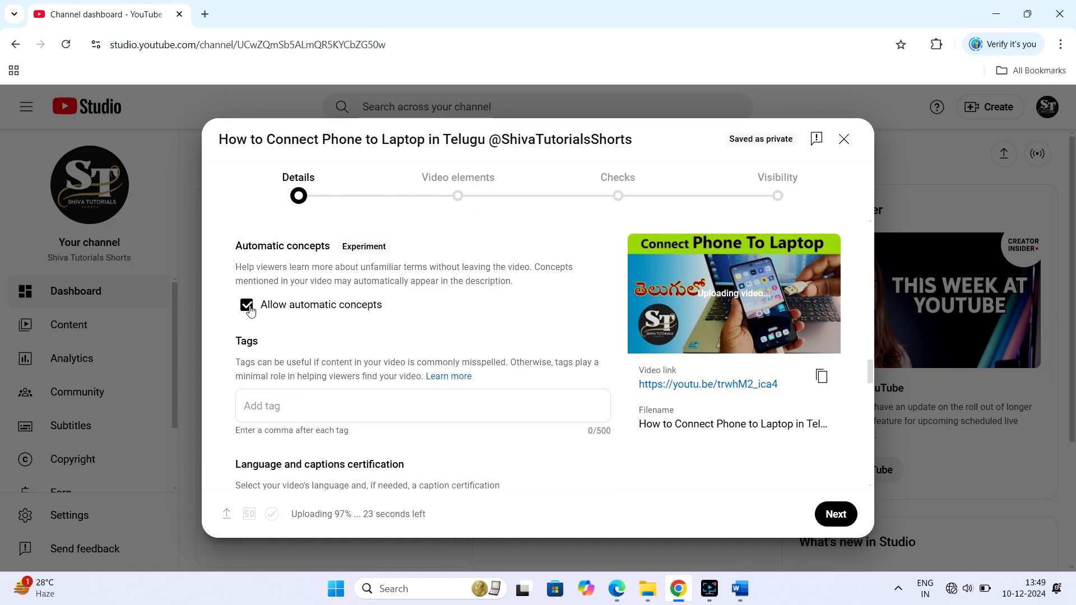
scroll(363, 332, "down", 1)
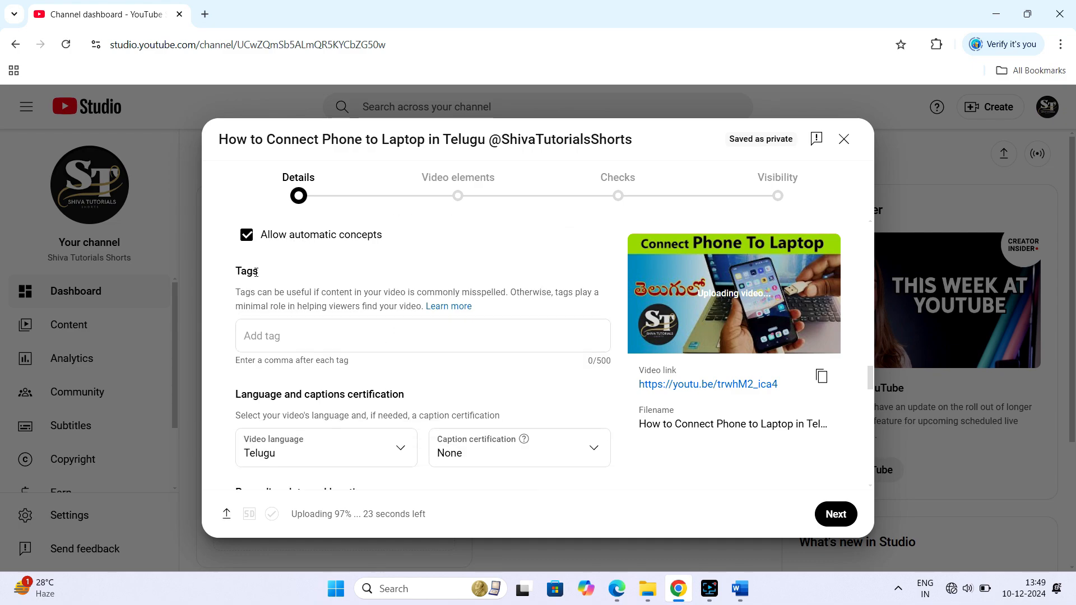
- Switch to the Word document and copy the full list of keywords under the TAGS heading
left_click(269, 335)
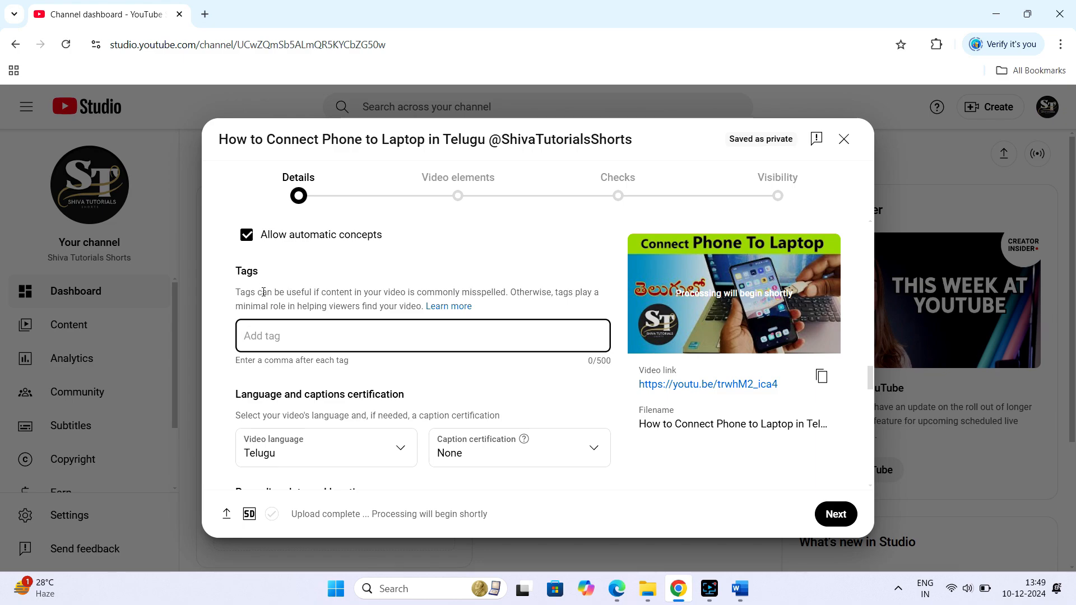
left_click(285, 336)
left_click(284, 337)
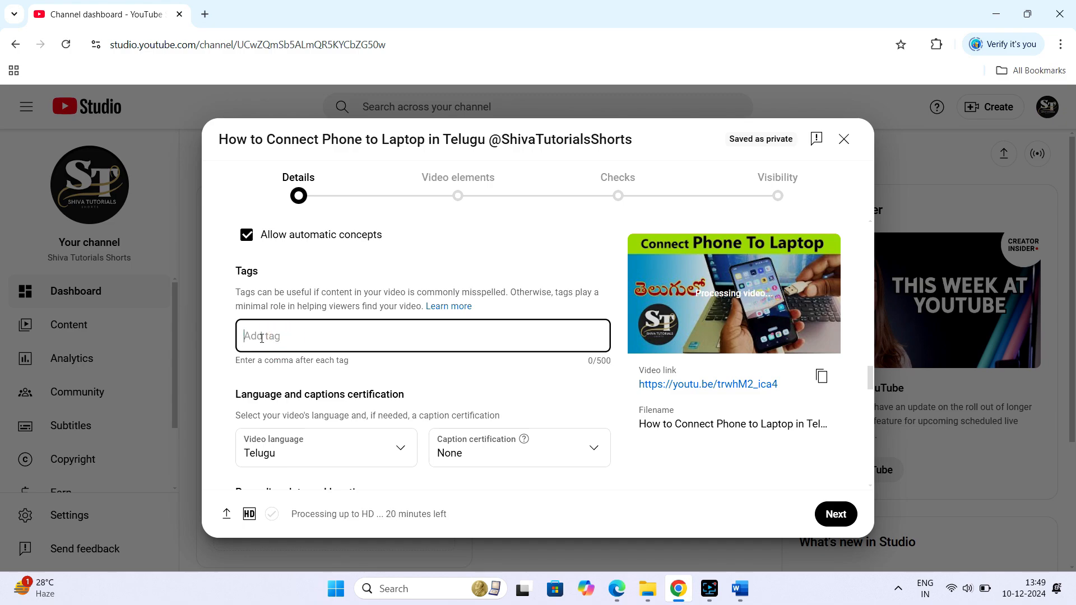
left_click(740, 588)
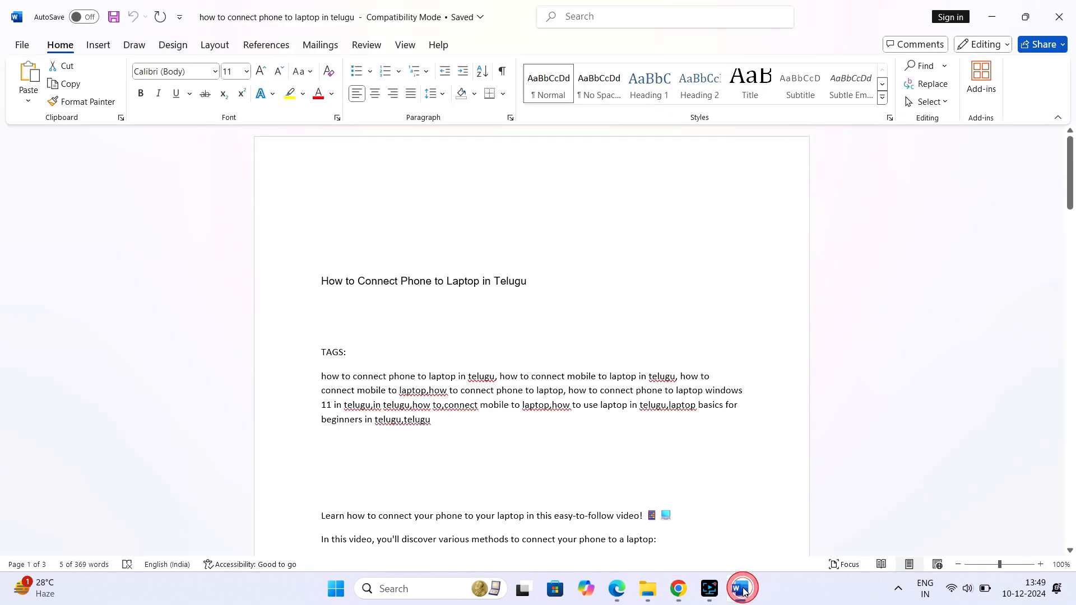
scroll(366, 294, "down", 3)
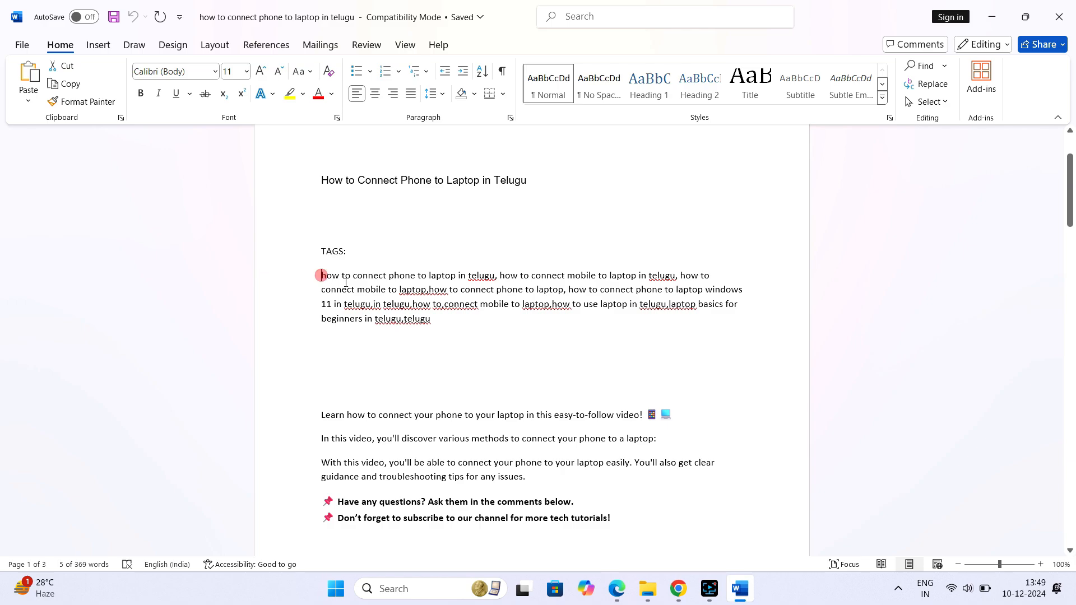
left_click_drag(322, 275, 431, 317)
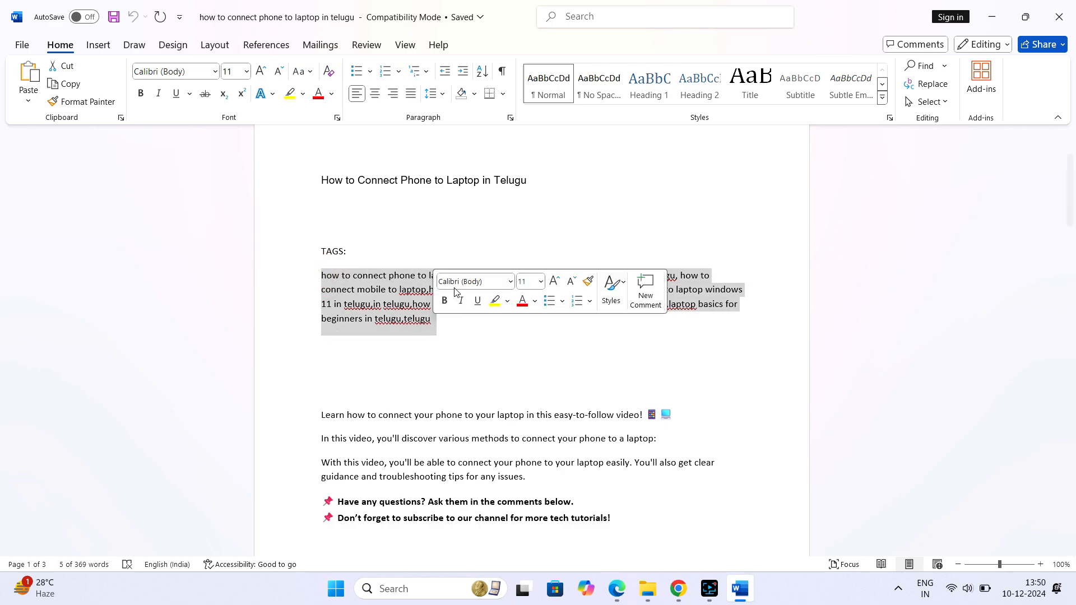
right_click(388, 286)
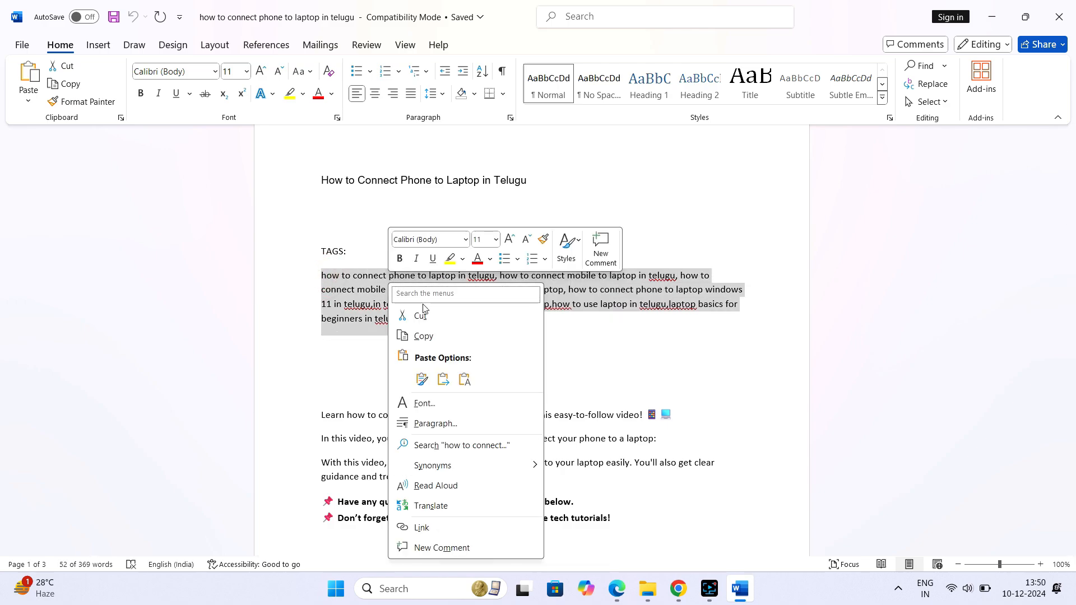
left_click(425, 339)
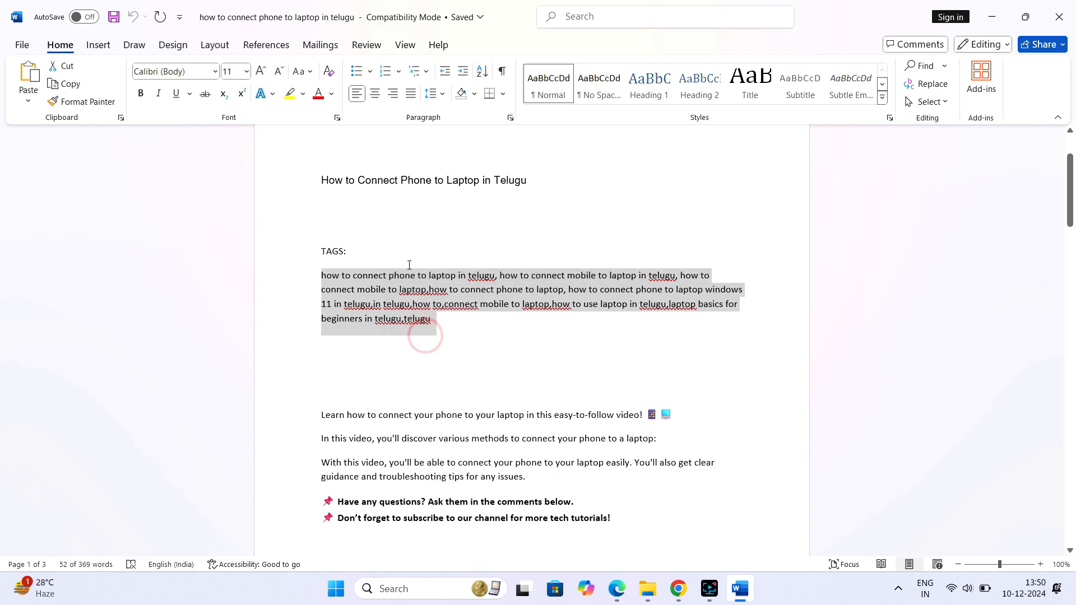
right_click(397, 290)
left_click(432, 339)
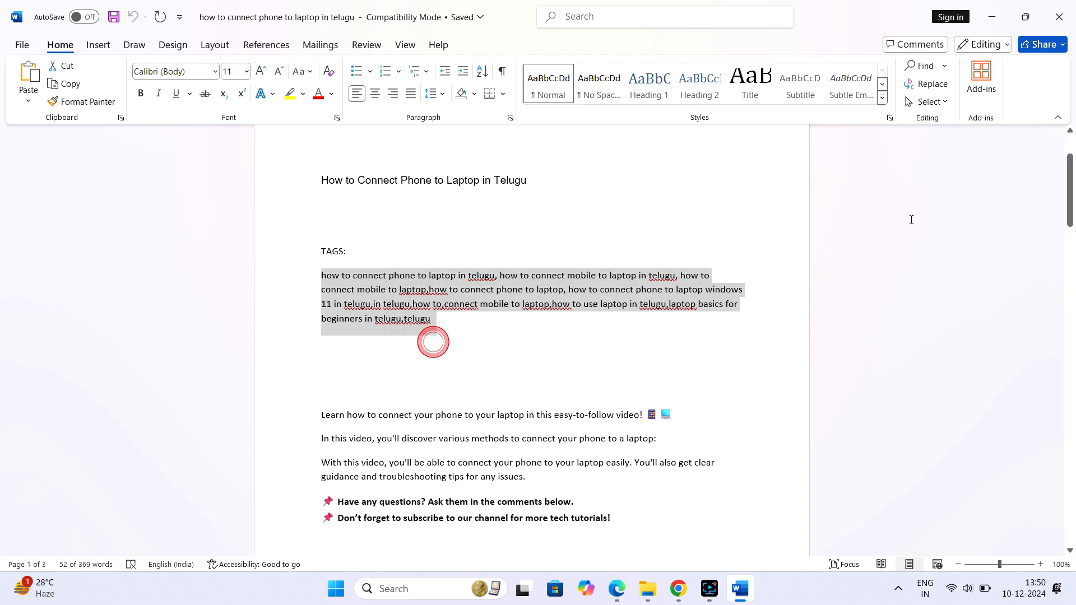
- Return to YouTube Studio and paste the copied keyword list into the video's tags
left_click(992, 18)
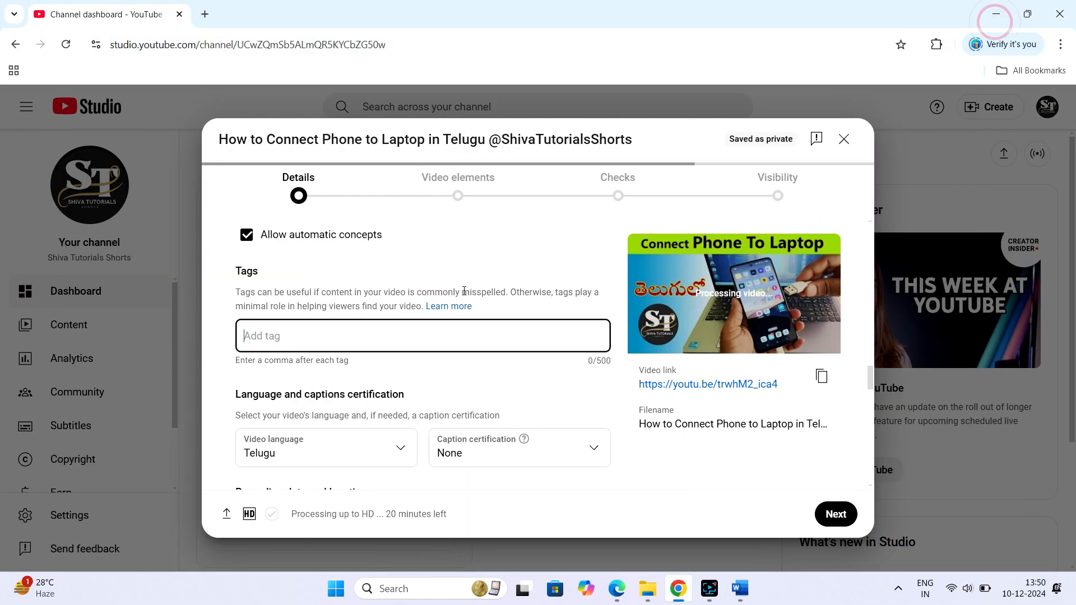
right_click(278, 335)
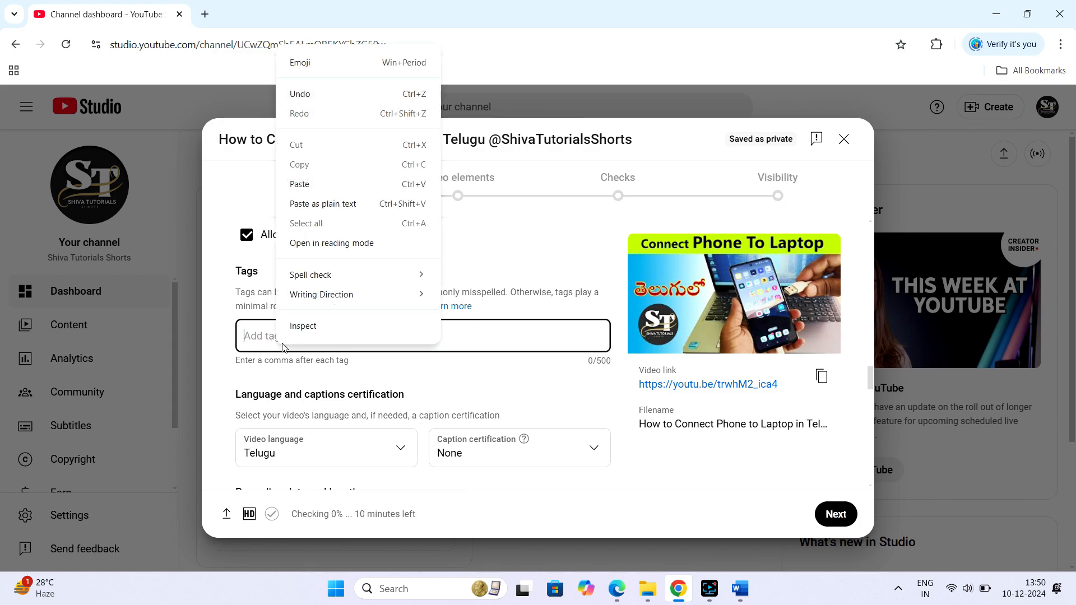
left_click(300, 184)
- Review the added tags and compare them with the video title "How to Connect Phone to Laptop in Telugu"
scroll(521, 420, "down", 1)
scroll(524, 420, "down", 1)
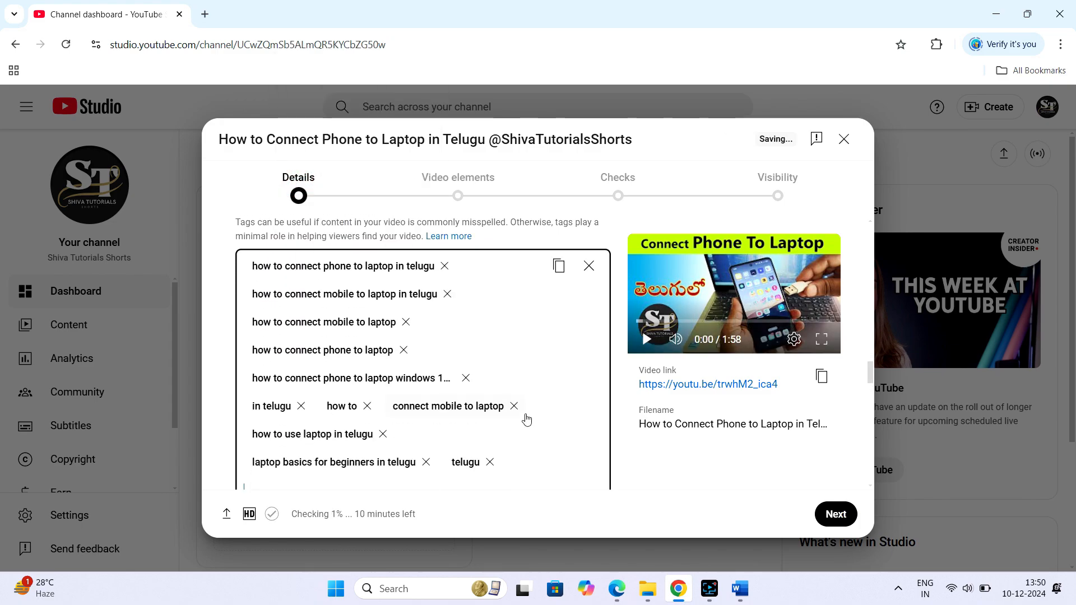
scroll(524, 420, "up", 1)
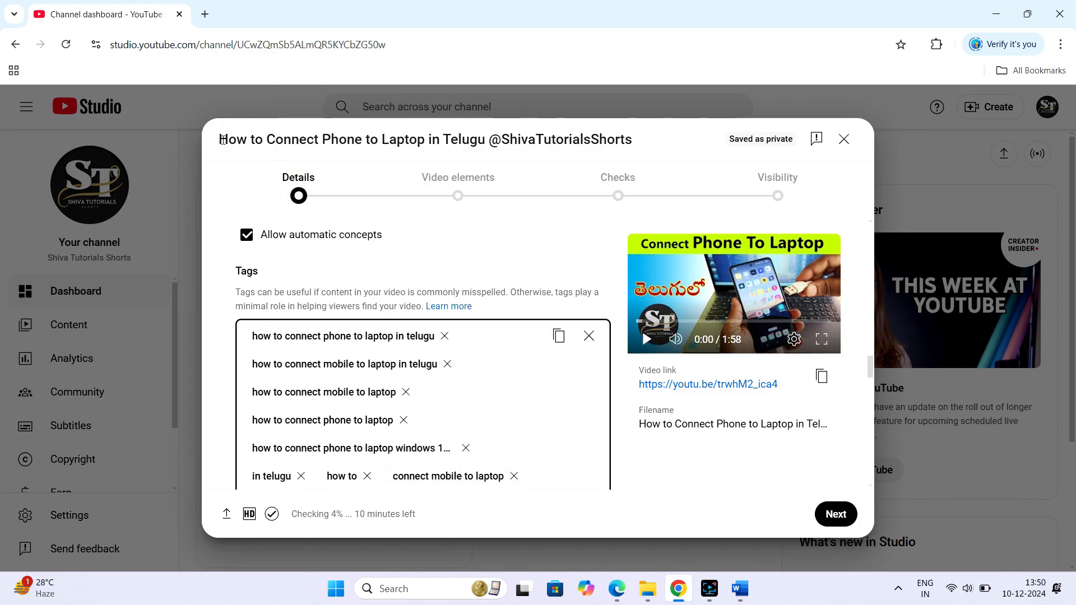
left_click_drag(222, 139, 486, 145)
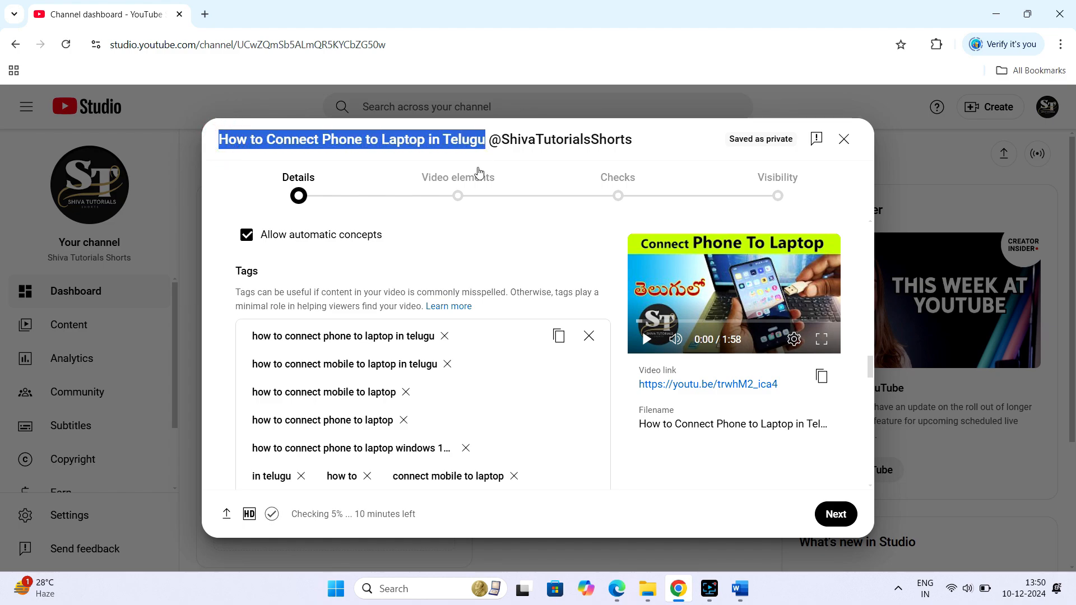
left_click(455, 158)
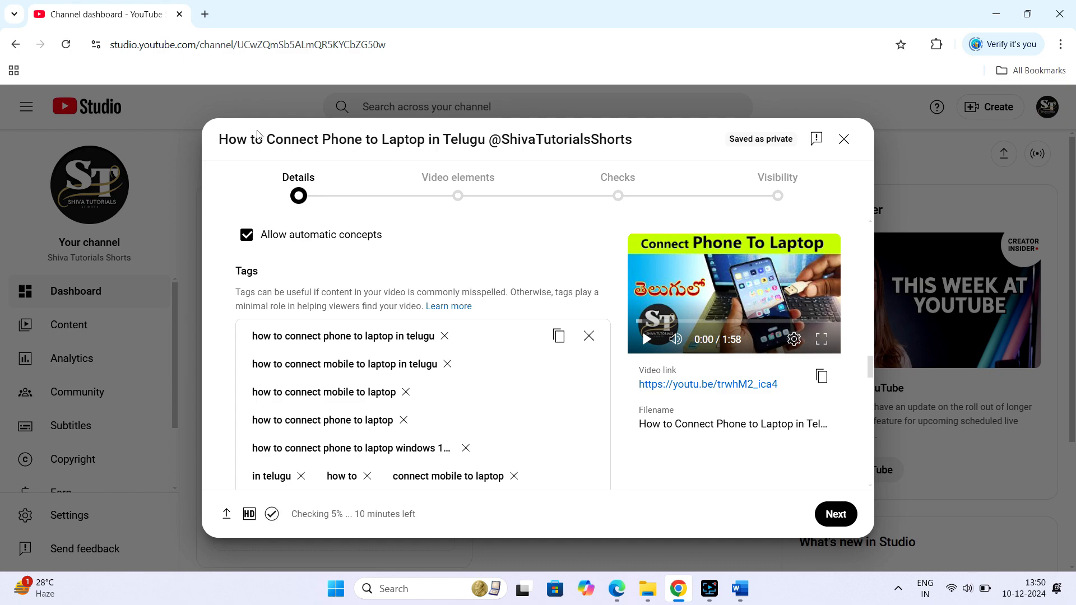
scroll(540, 379, "down", 1)
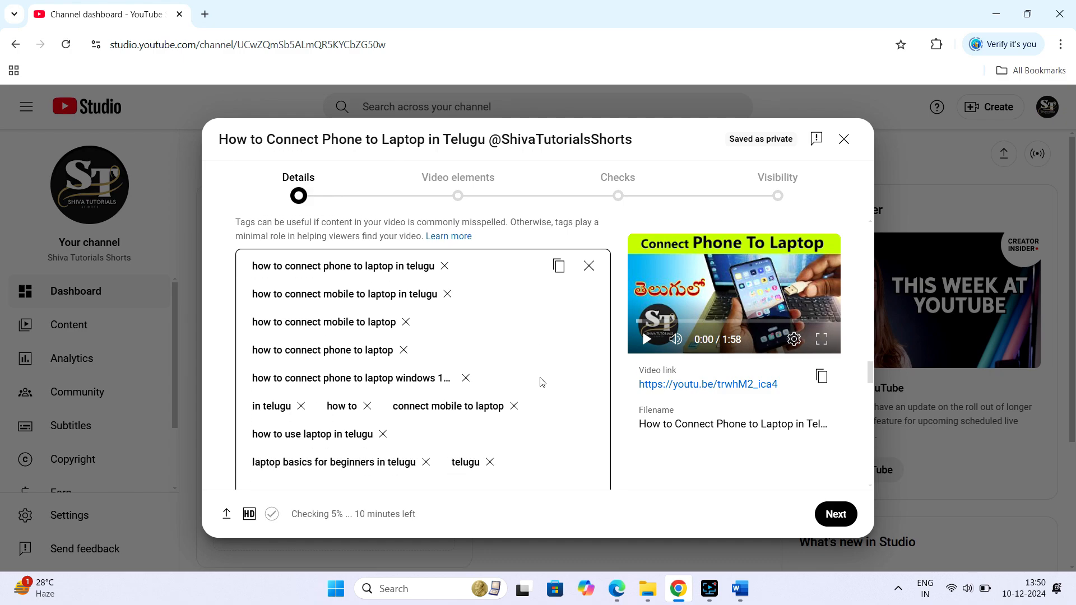
scroll(540, 382, "up", 1)
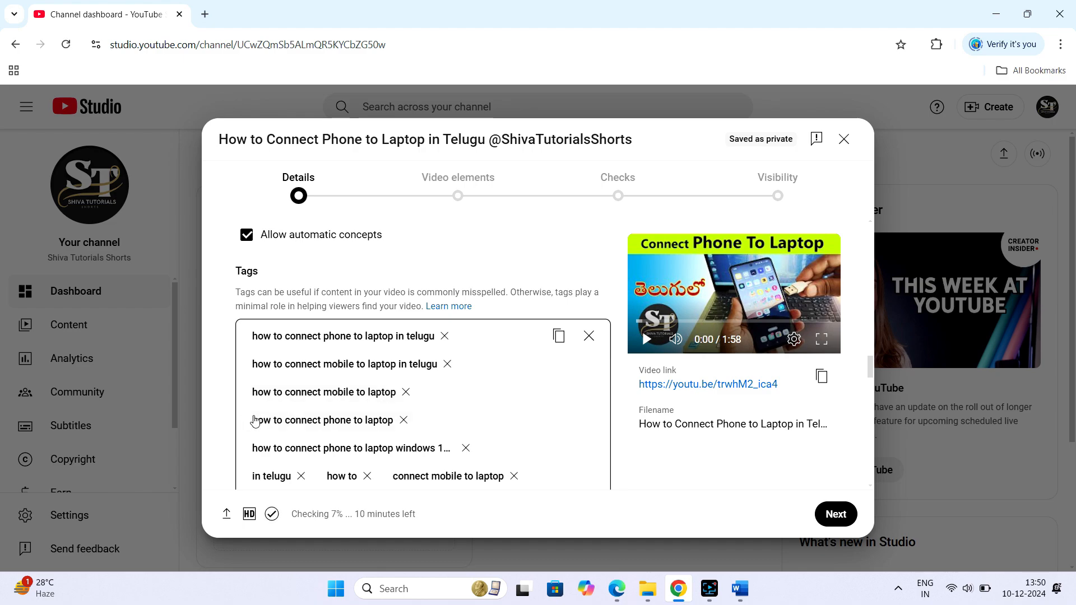
scroll(472, 416, "down", 2)
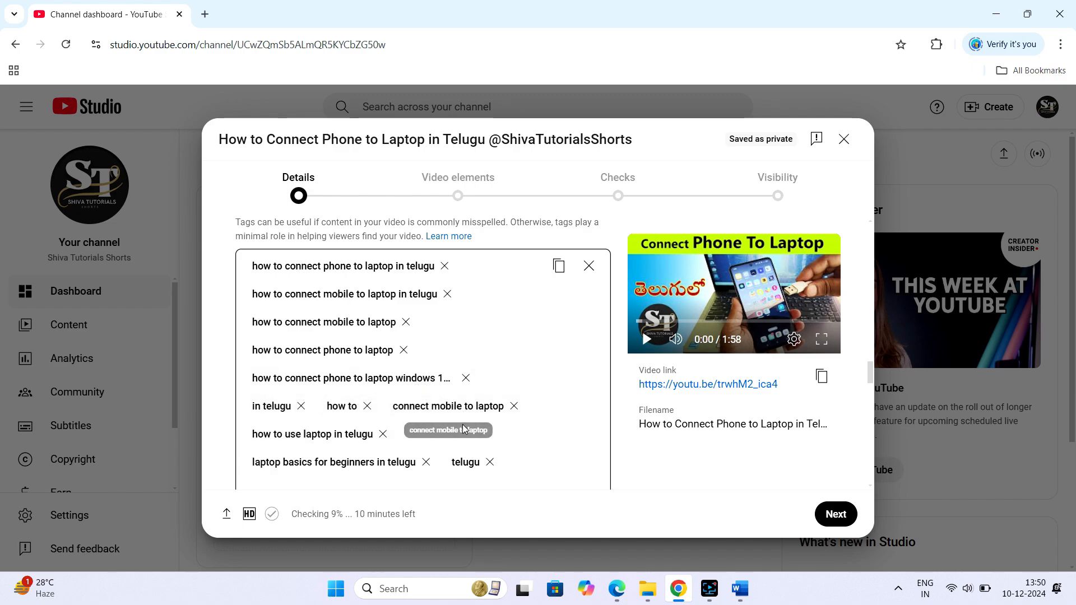
scroll(392, 414, "down", 1)
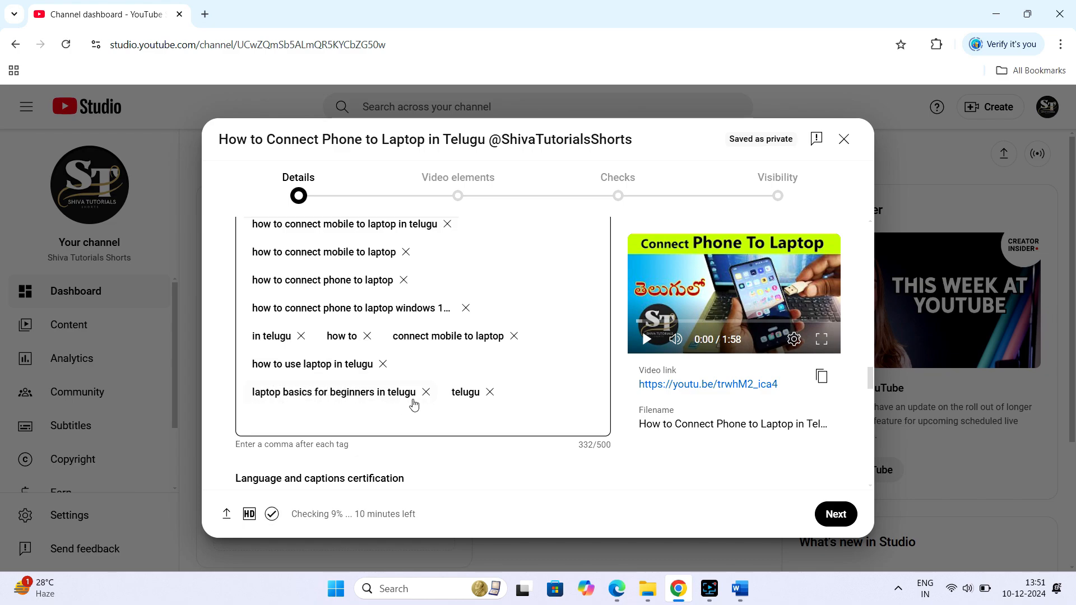
scroll(467, 366, "up", 2)
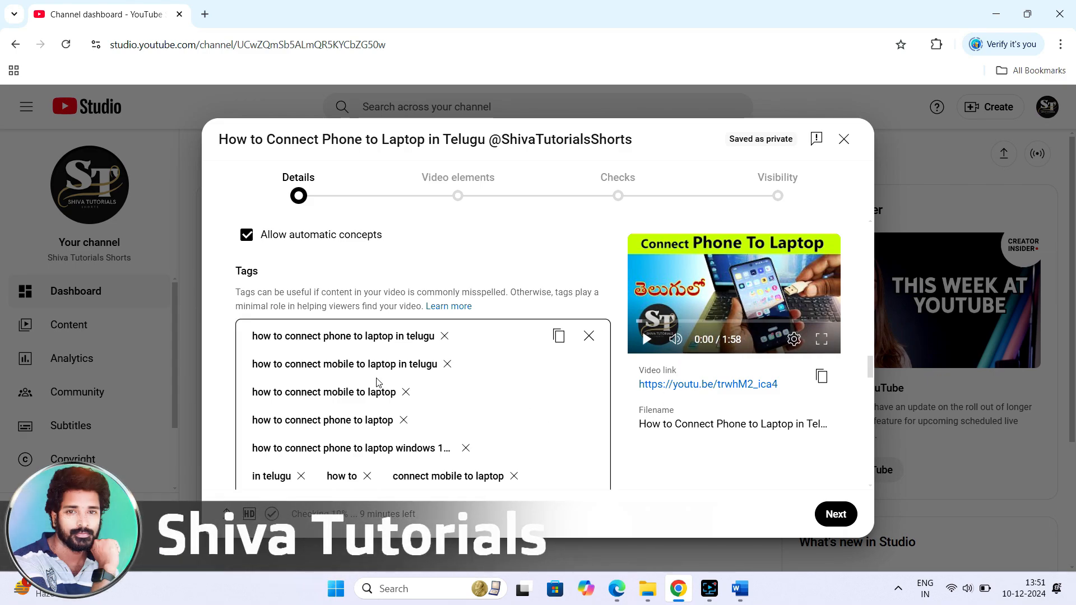
scroll(376, 383, "down", 1)
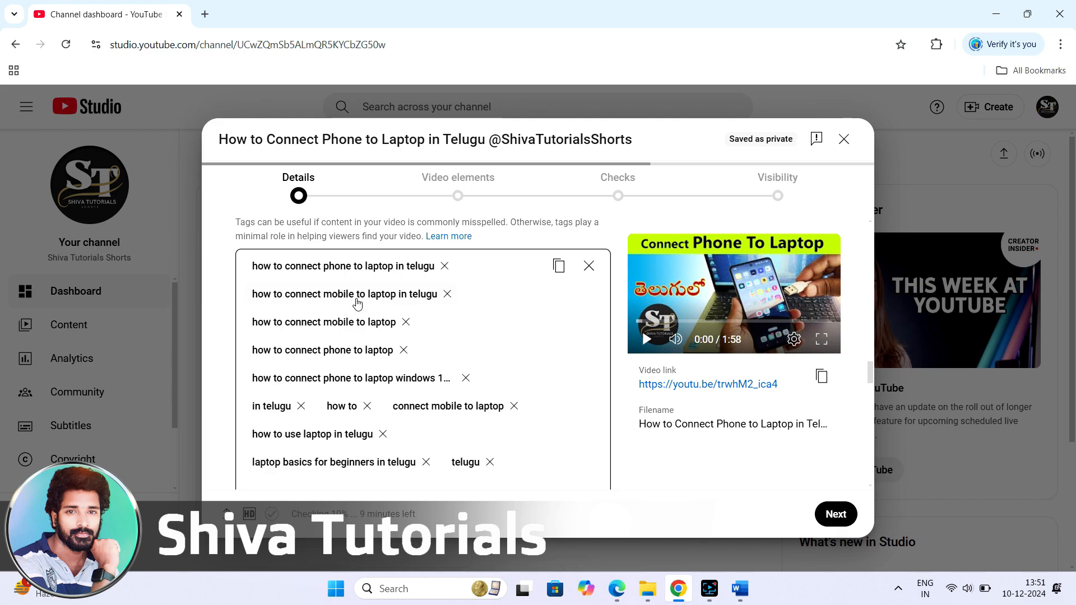
- Check the video language choice in the language and captions certification section
scroll(529, 416, "down", 2)
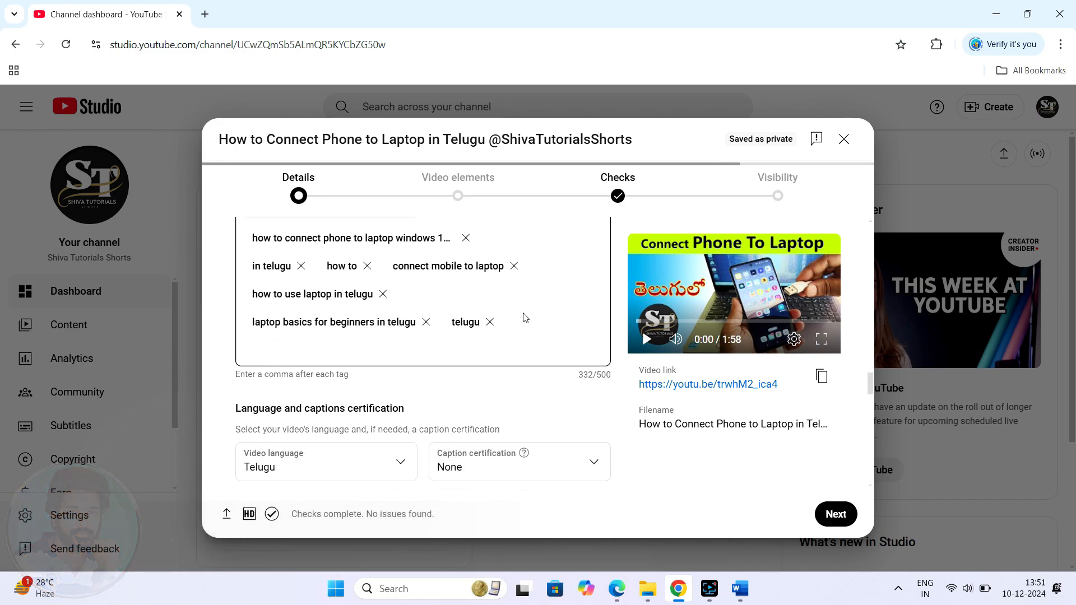
scroll(539, 391, "down", 1)
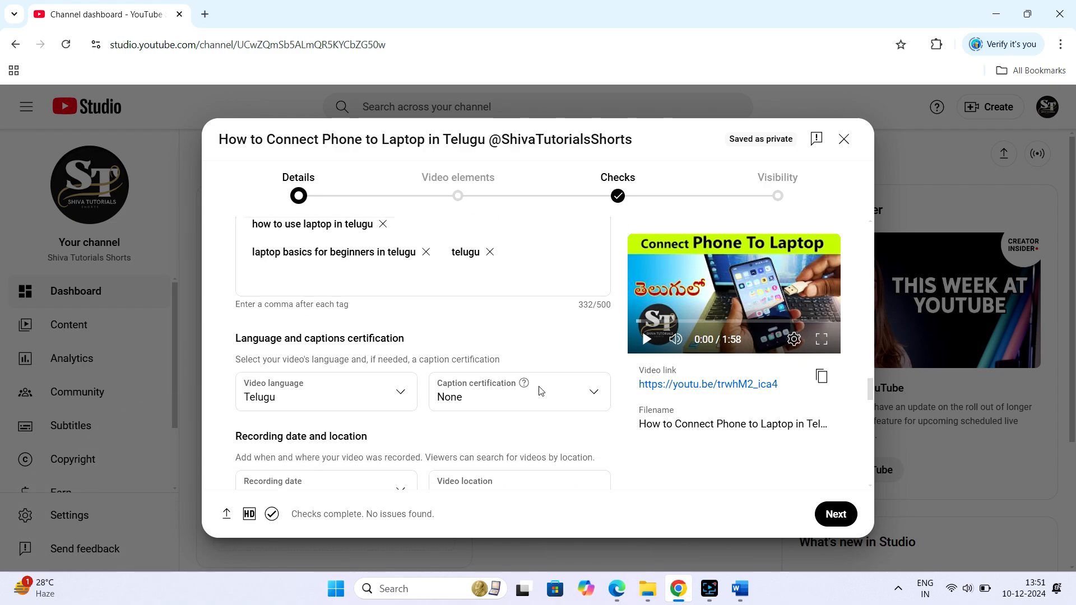
scroll(453, 304, "down", 1)
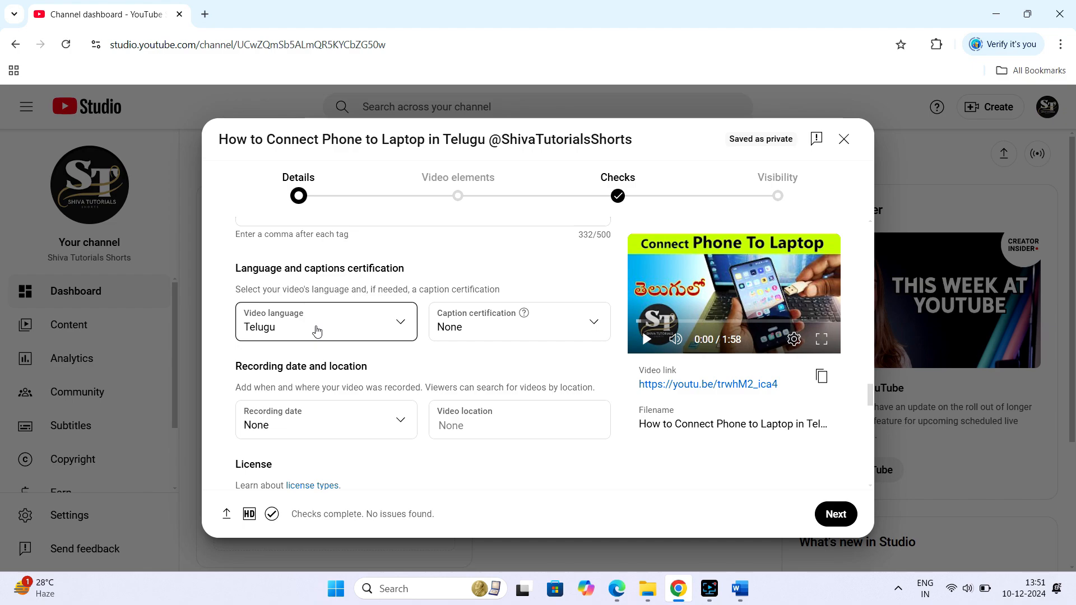
left_click(379, 326)
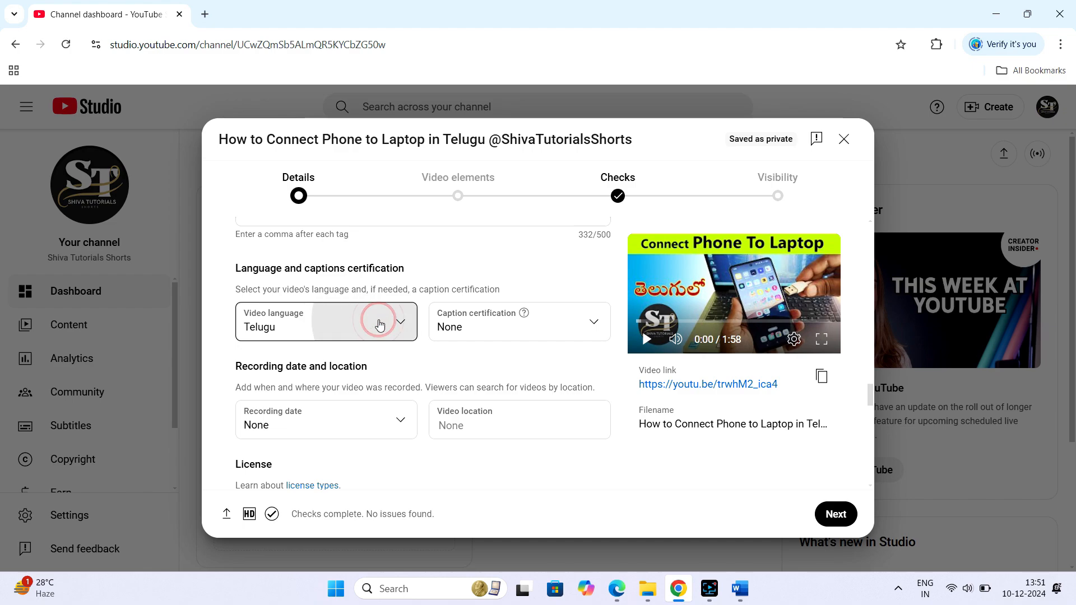
left_click(490, 465)
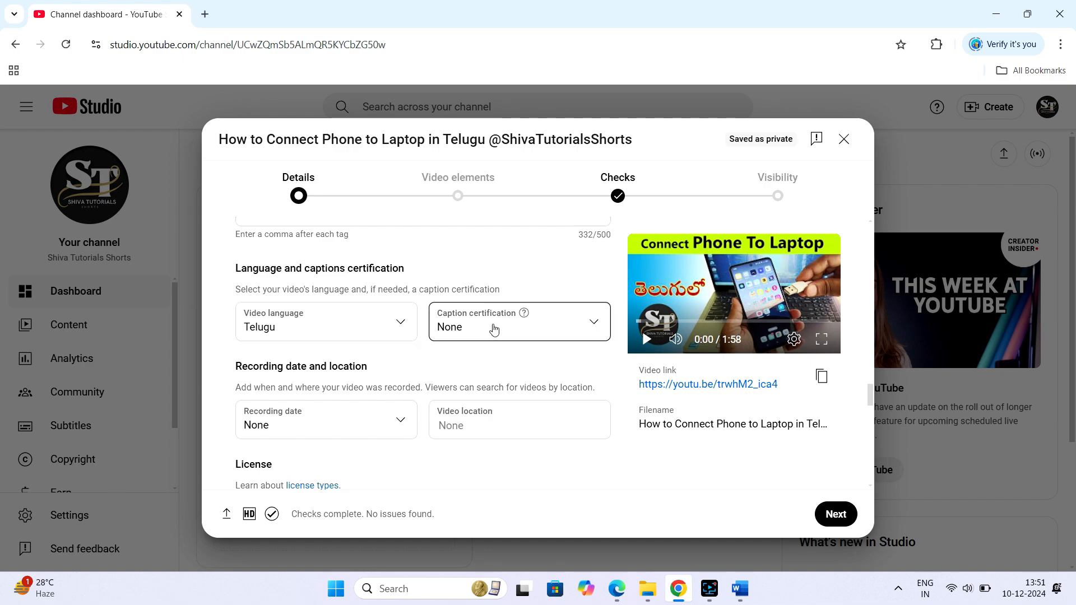
- Set Shorts remixing to "Don't allow remixing" for the video
scroll(501, 364, "down", 1)
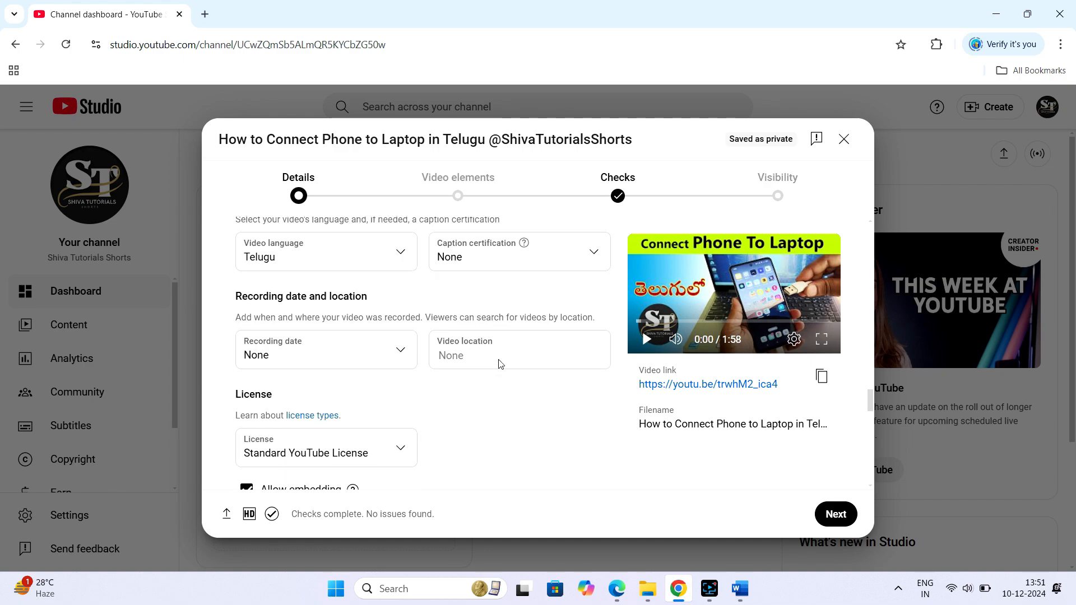
scroll(250, 316, "down", 1)
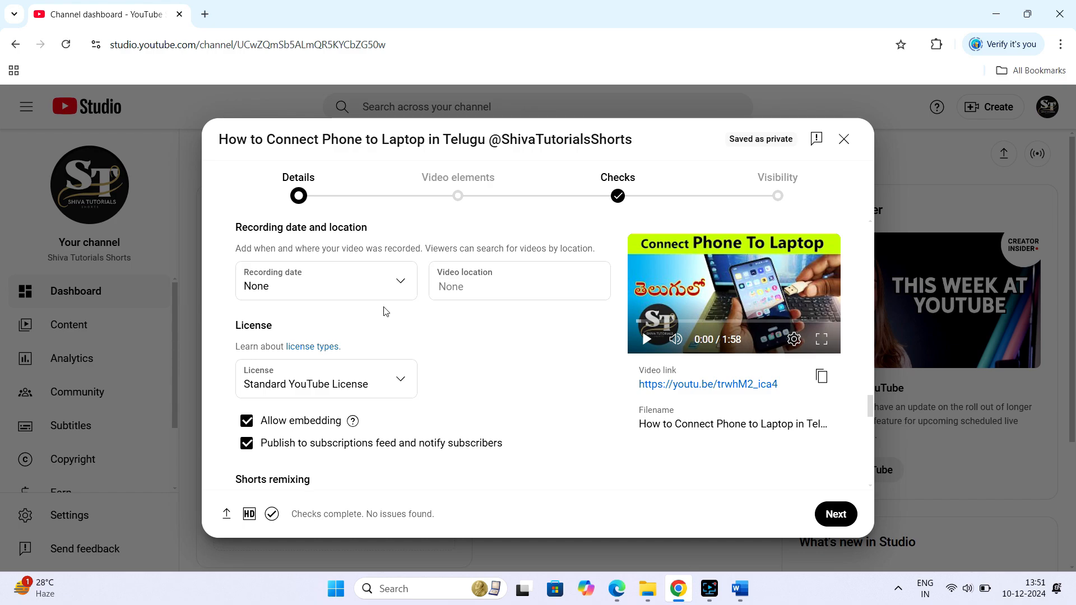
scroll(291, 358, "up", 1)
scroll(431, 403, "down", 2)
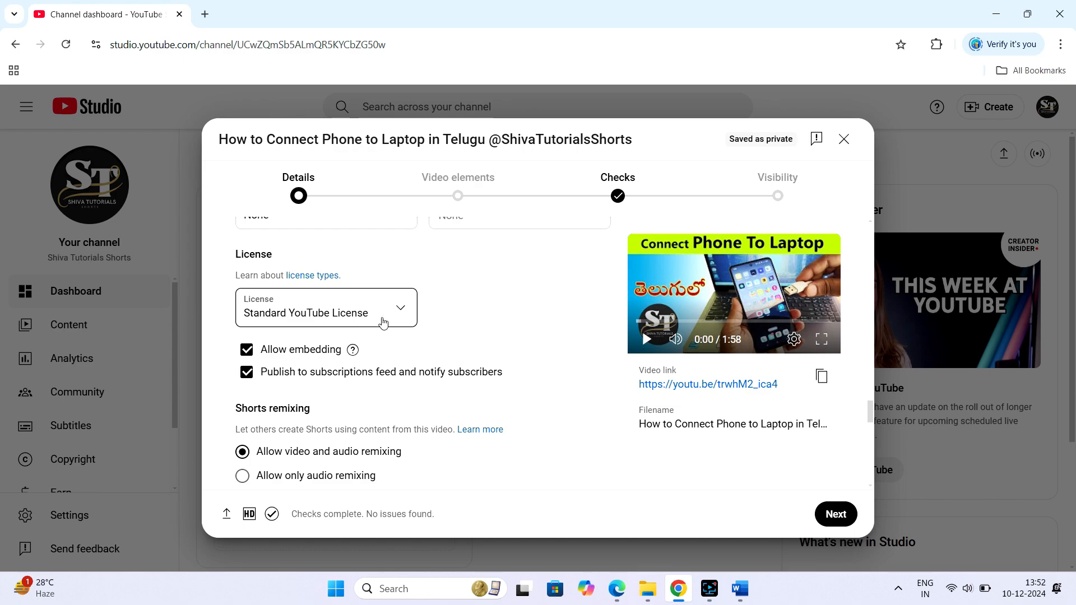
scroll(486, 334, "down", 1)
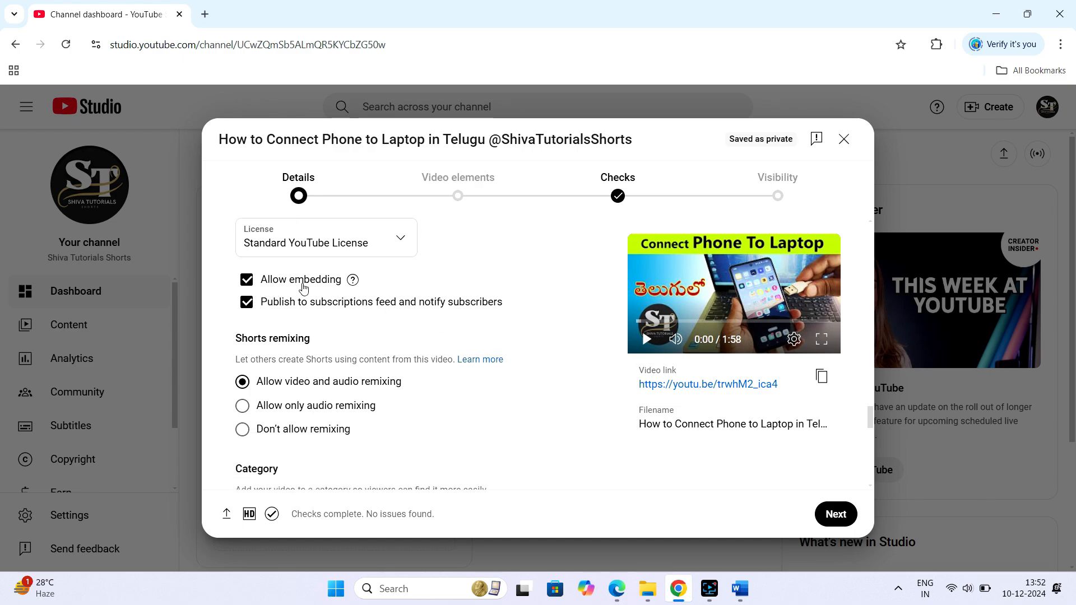
scroll(482, 336, "down", 1)
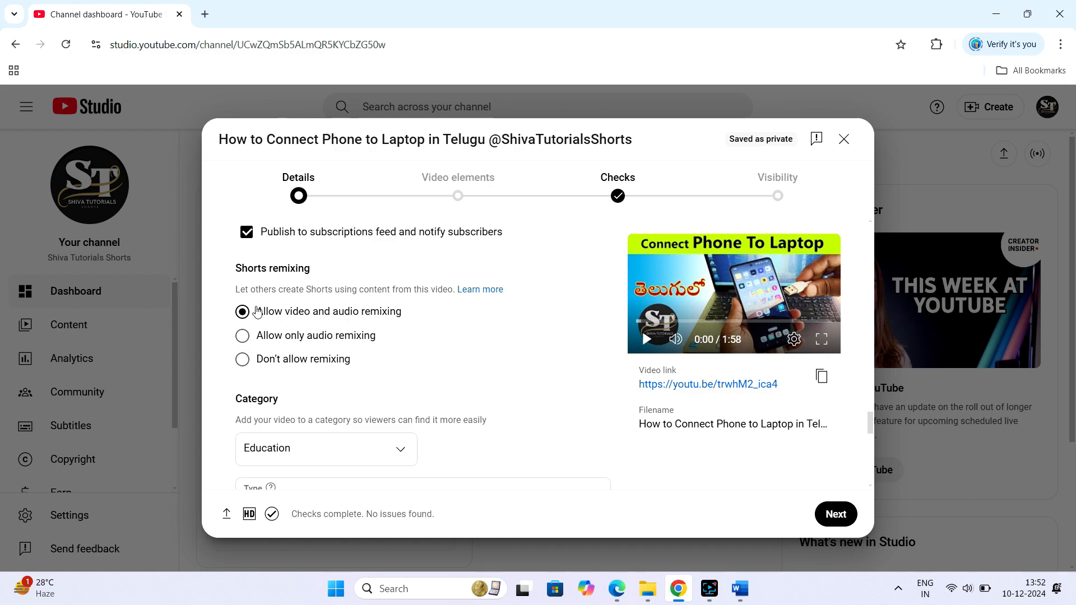
left_click(248, 366)
- Choose Education as the video's category and set its type to How-to
scroll(547, 347, "down", 3)
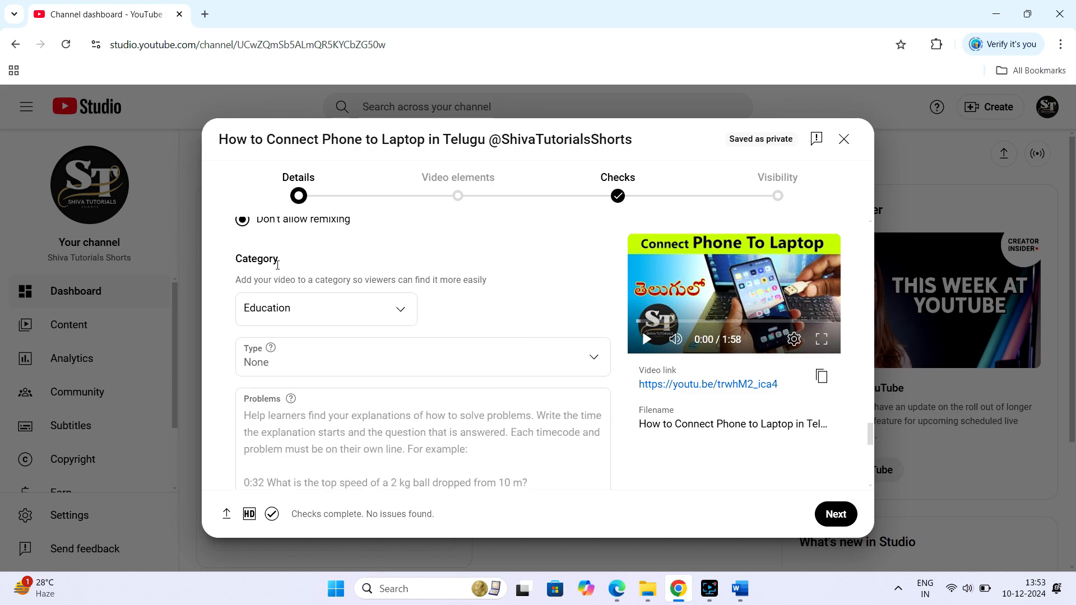
left_click(402, 313)
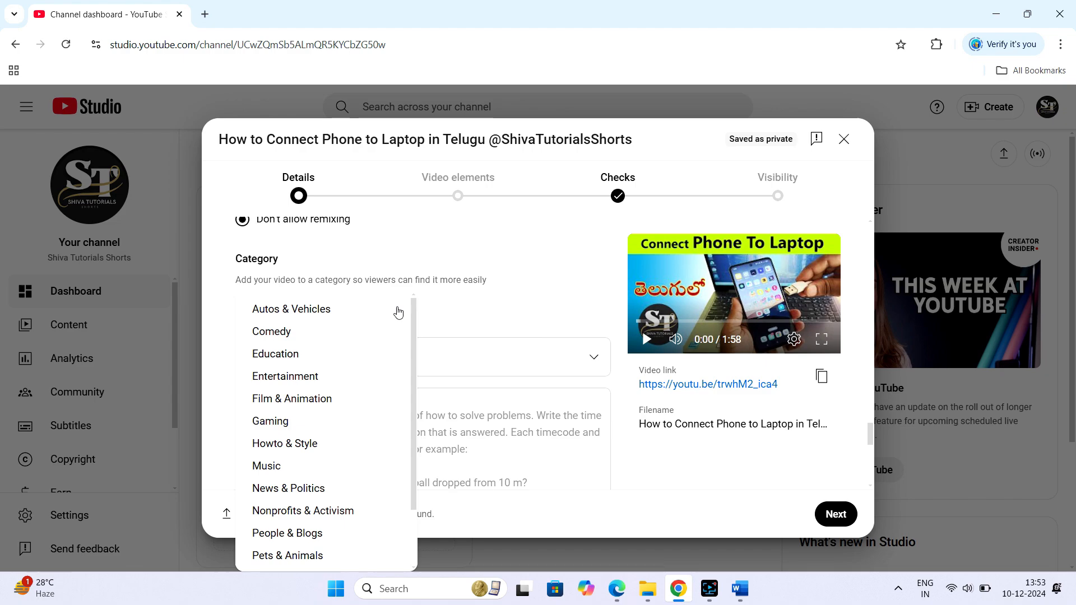
left_click(280, 353)
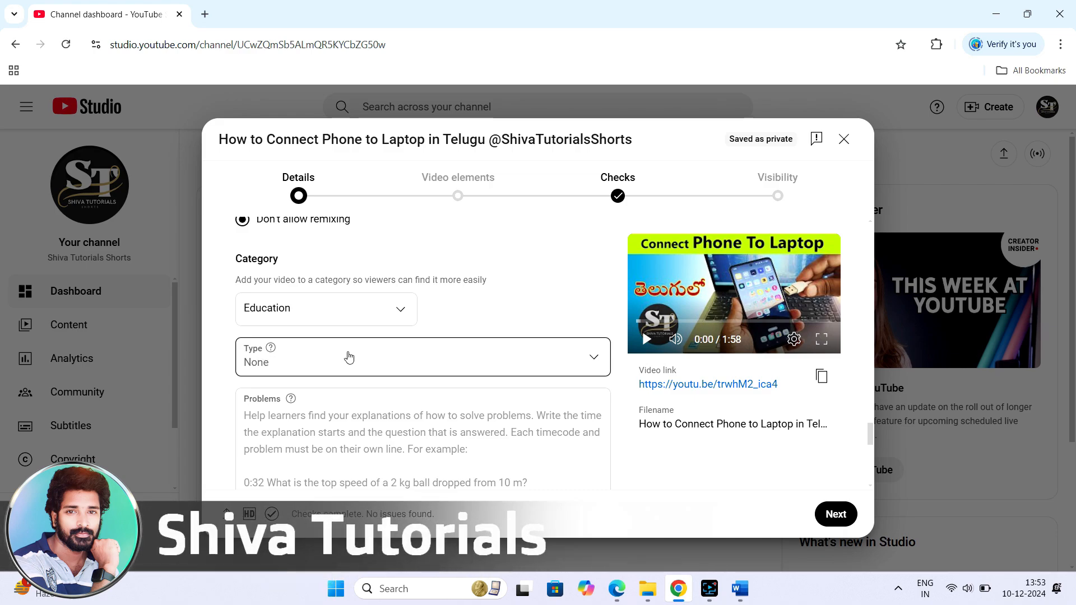
left_click(370, 357)
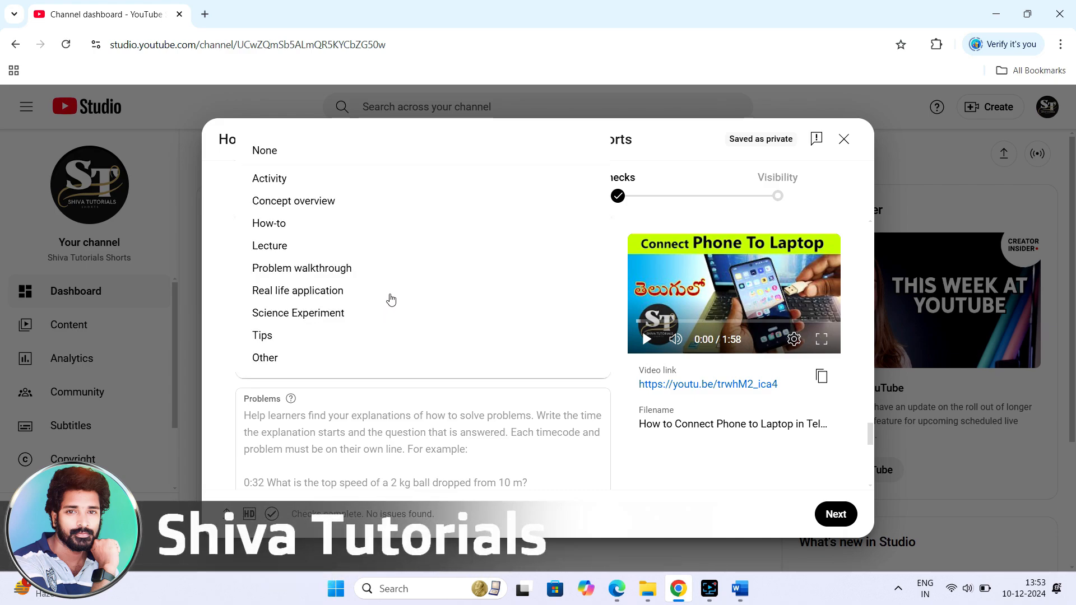
left_click(278, 230)
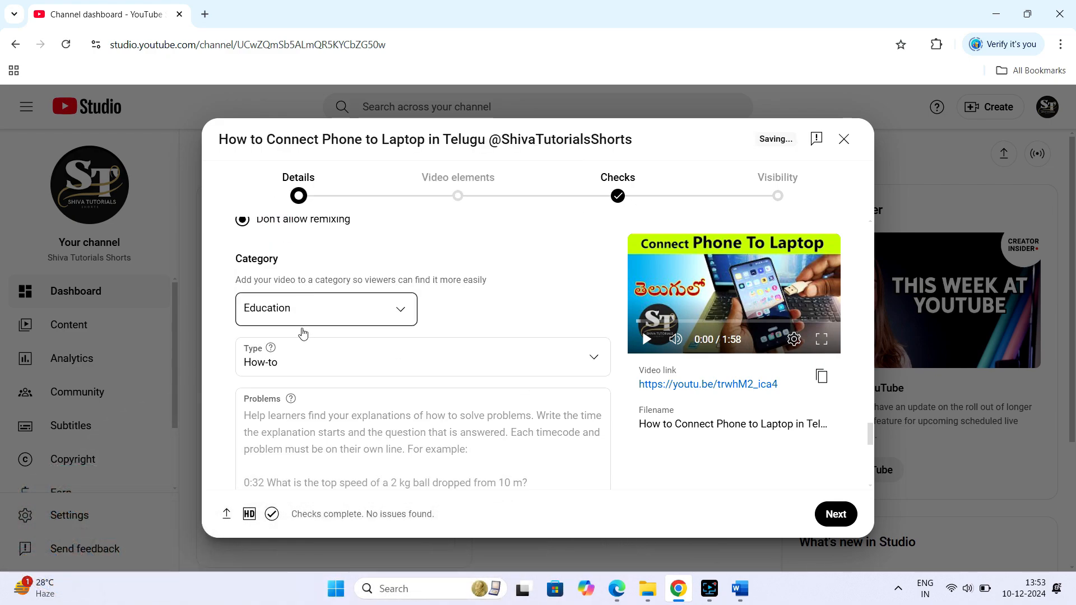
- Browse the full list of video categories and choose Education
left_click(400, 308)
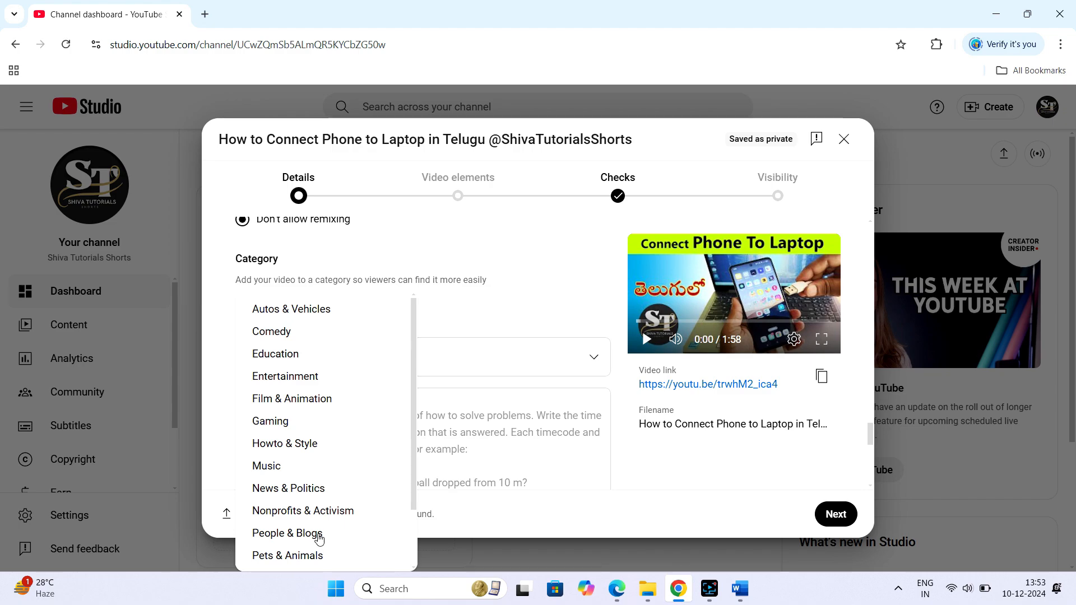
scroll(321, 539, "down", 2)
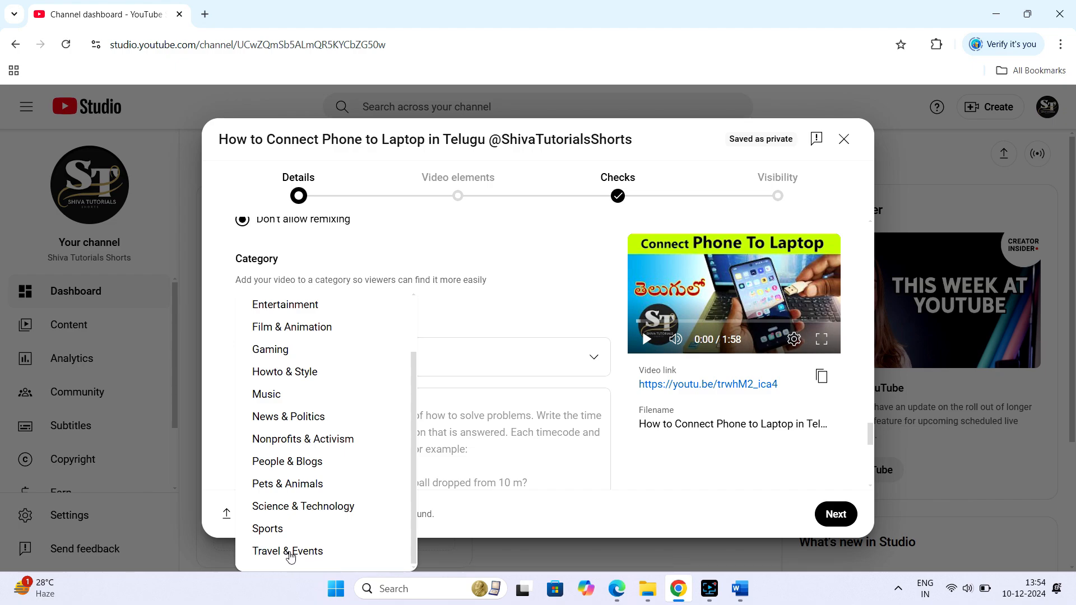
scroll(310, 551, "up", 3)
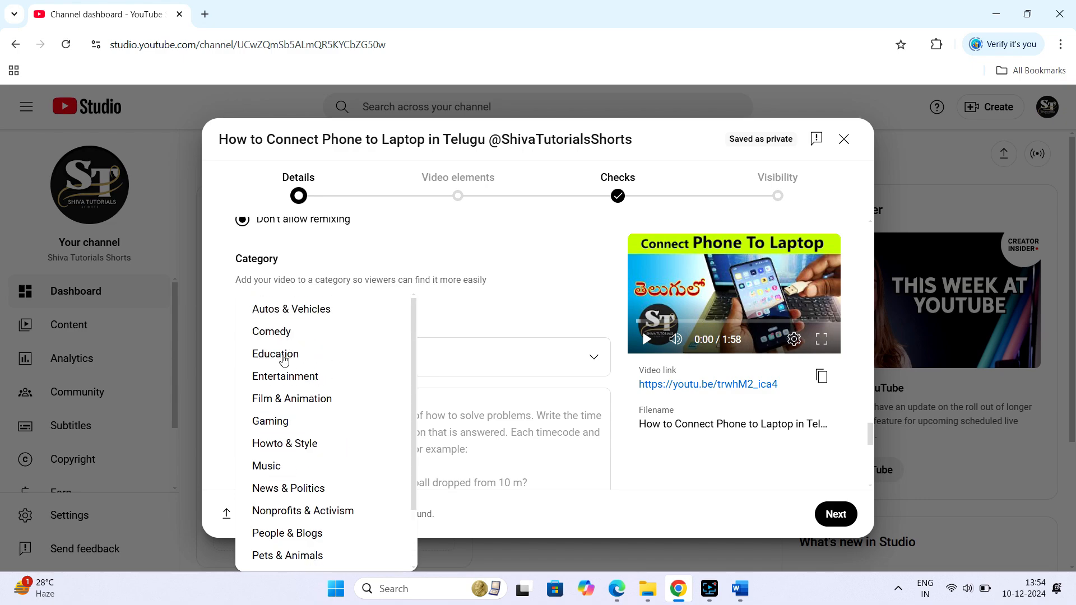
left_click(290, 356)
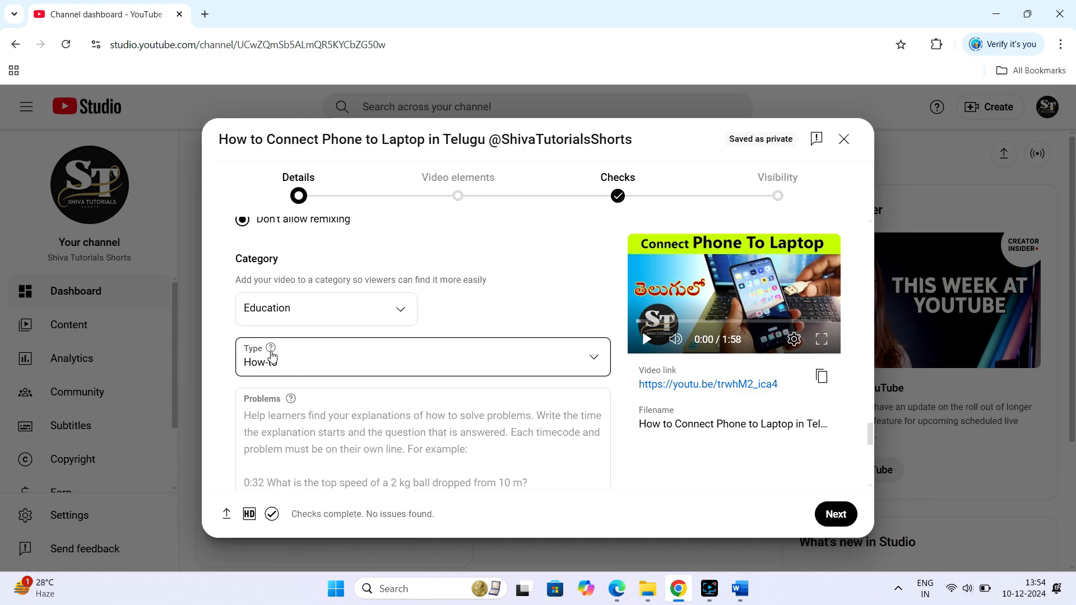
- Choose India as the academic system for the Education video
scroll(359, 368, "down", 5)
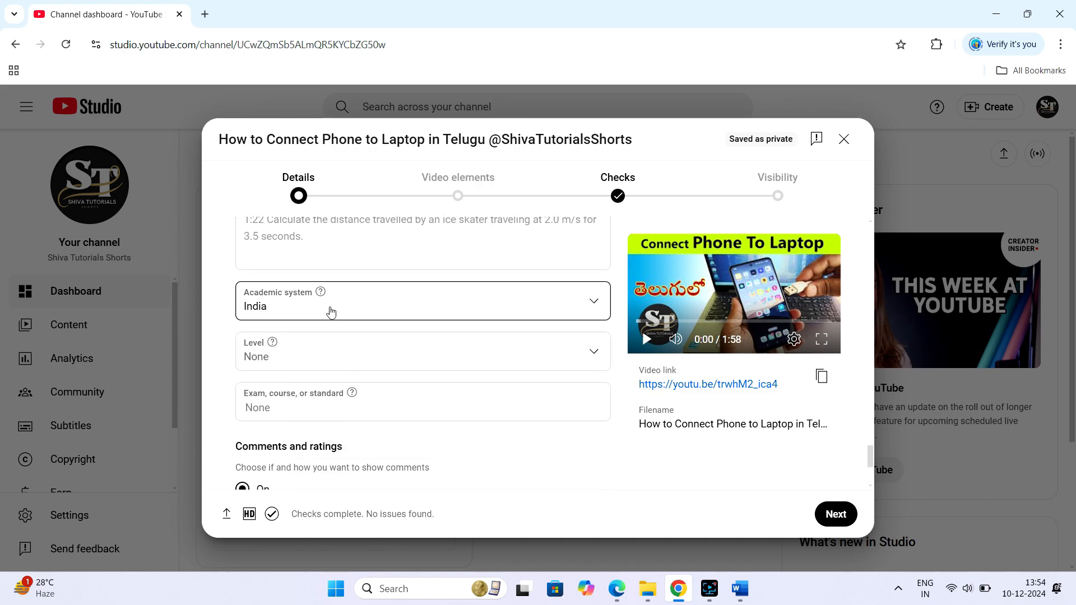
left_click(297, 302)
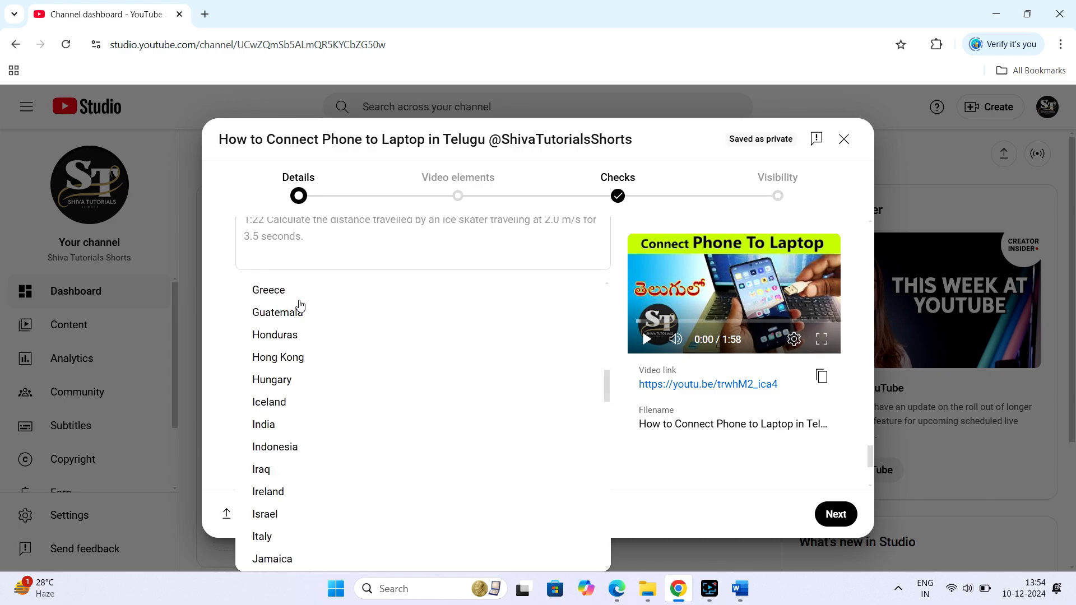
left_click(264, 425)
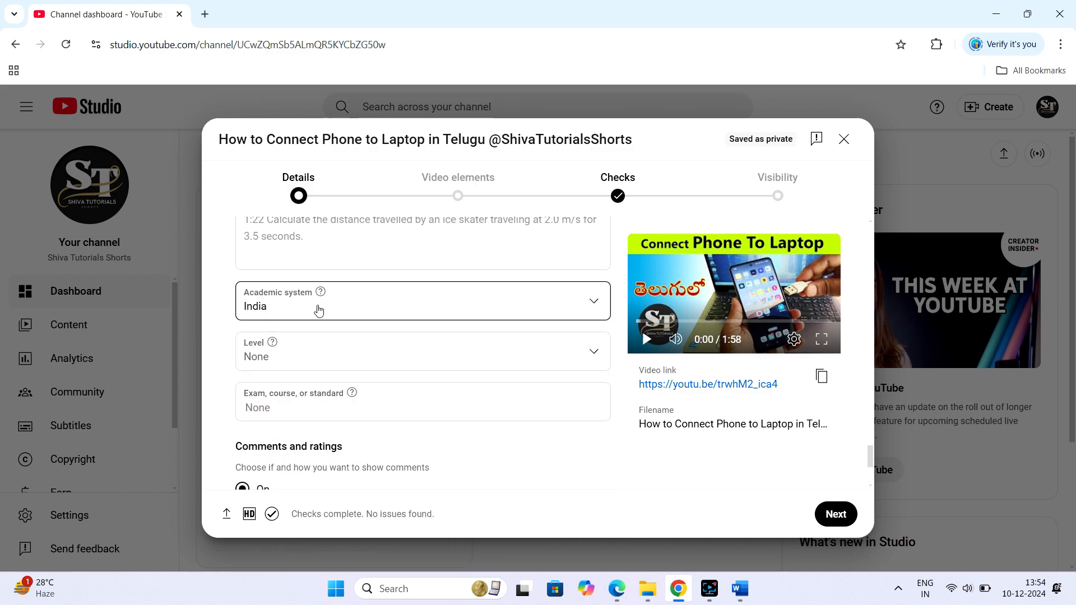
- Review the education fields: category, type, problems, academic system, level, and exam, course, or standard
scroll(327, 331, "down", 1)
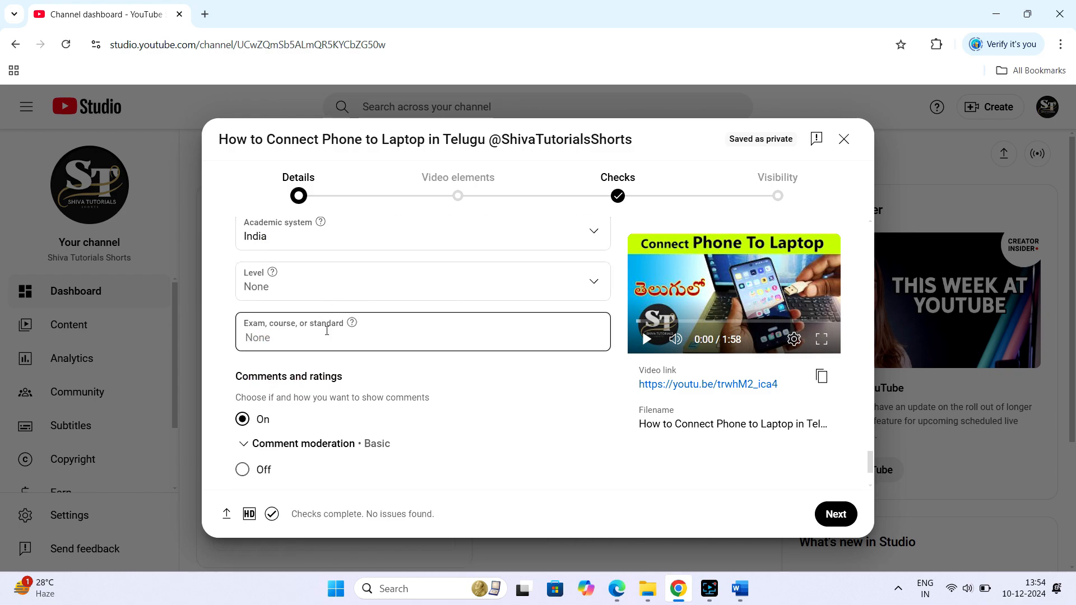
scroll(328, 330, "up", 2)
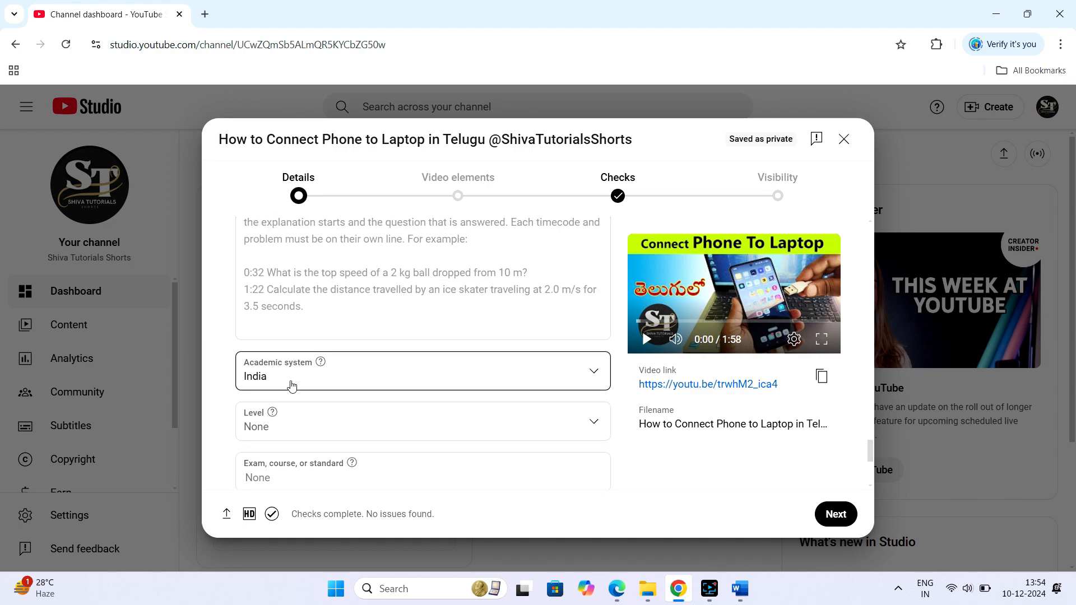
scroll(330, 387, "up", 3)
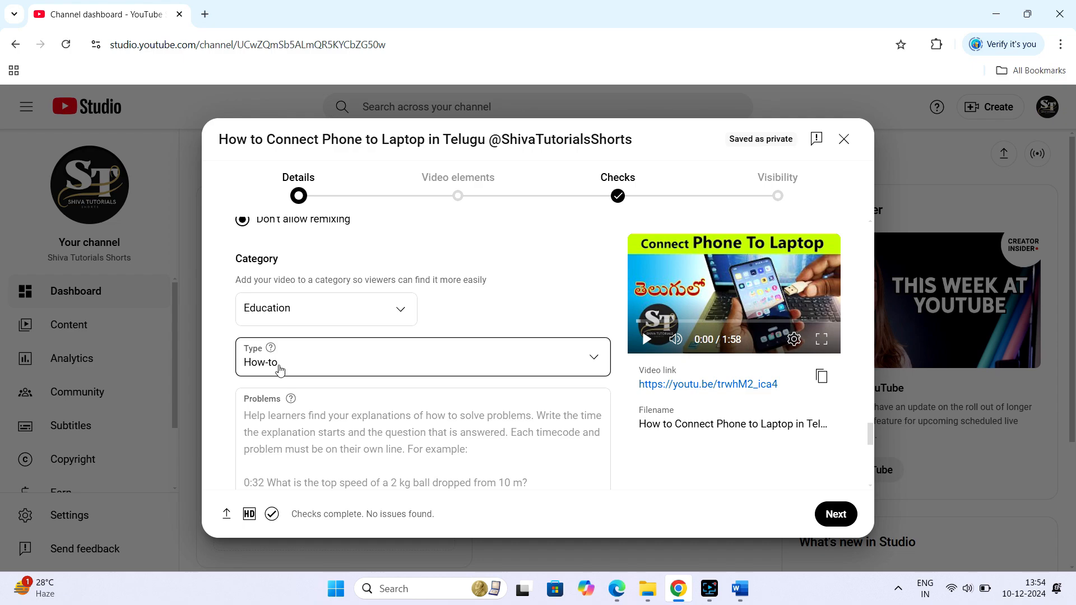
scroll(355, 363, "down", 1)
scroll(355, 365, "down", 3)
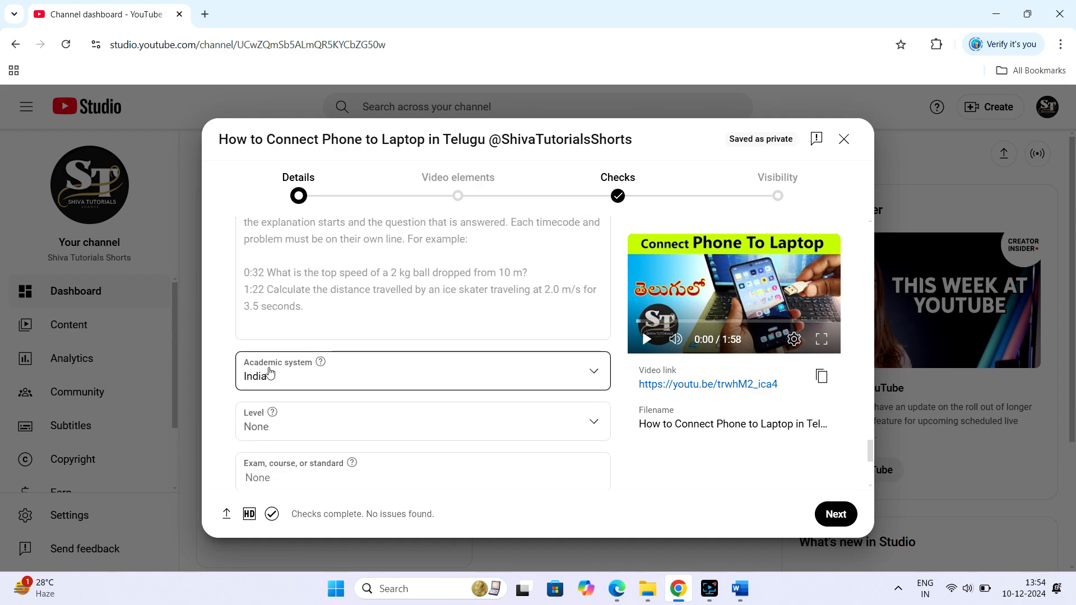
scroll(326, 389, "up", 4)
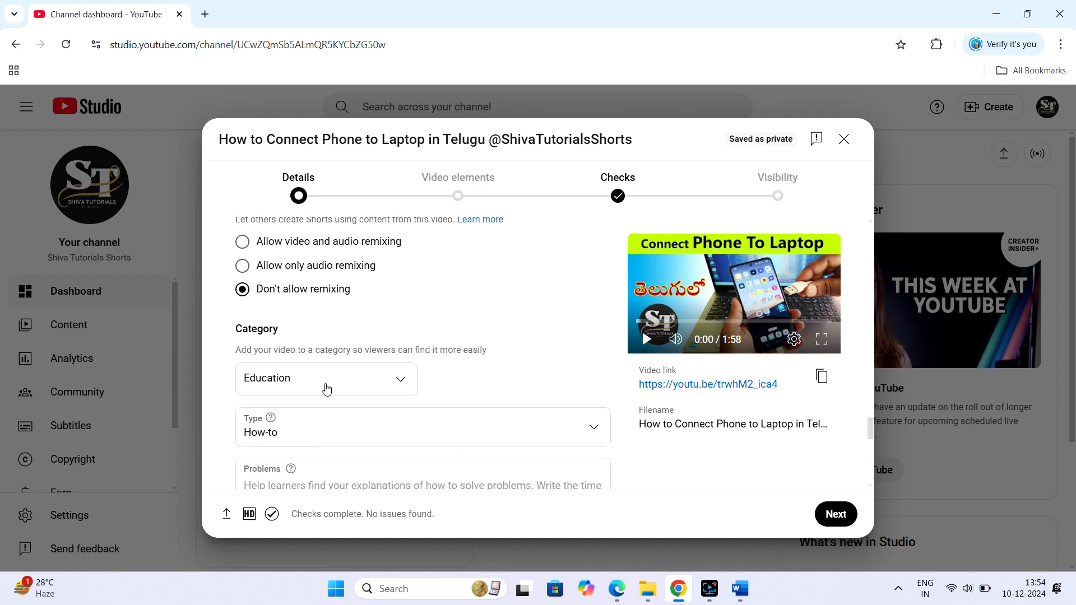
scroll(377, 449, "down", 1)
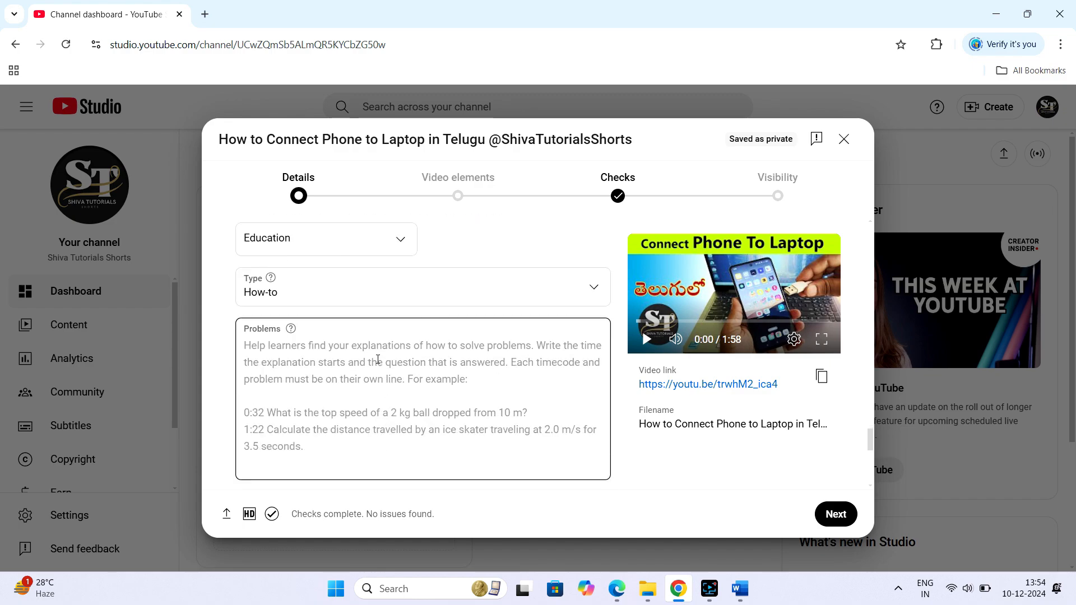
scroll(356, 413, "down", 1)
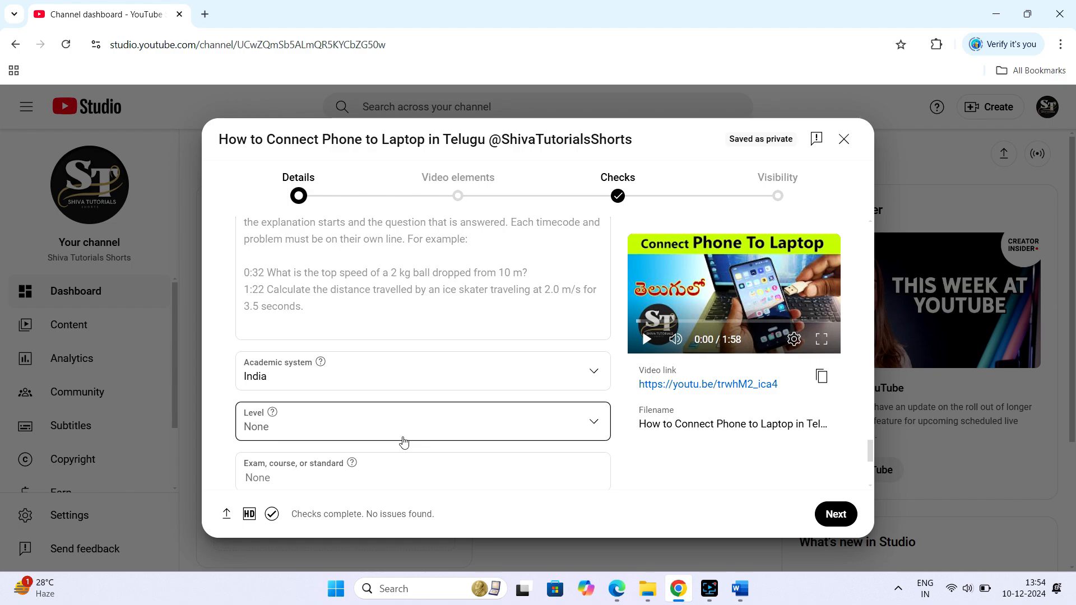
scroll(408, 399, "up", 4)
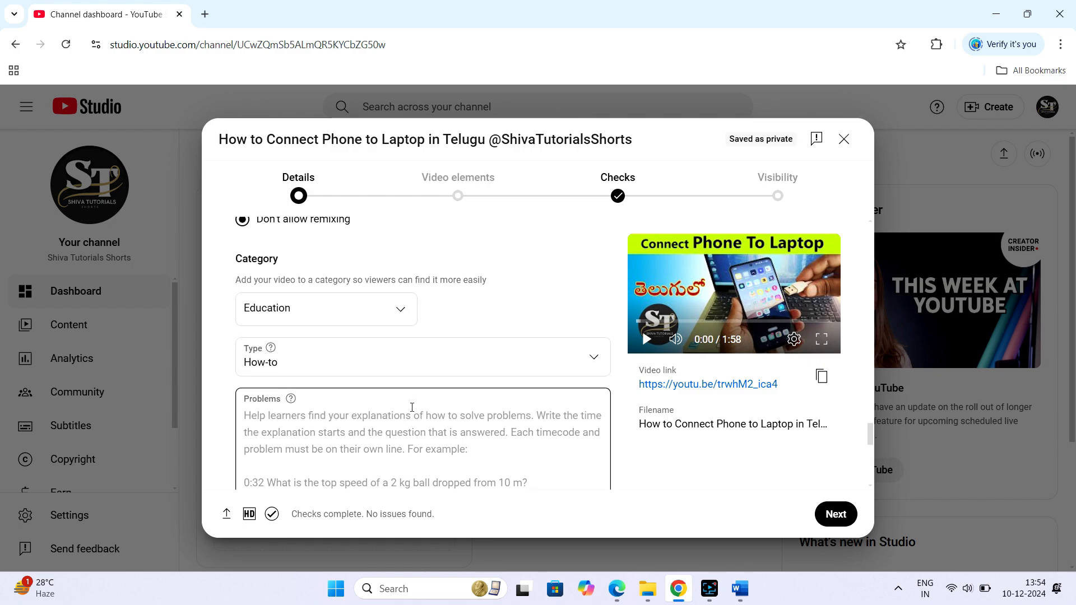
scroll(407, 379, "down", 2)
scroll(396, 446, "down", 2)
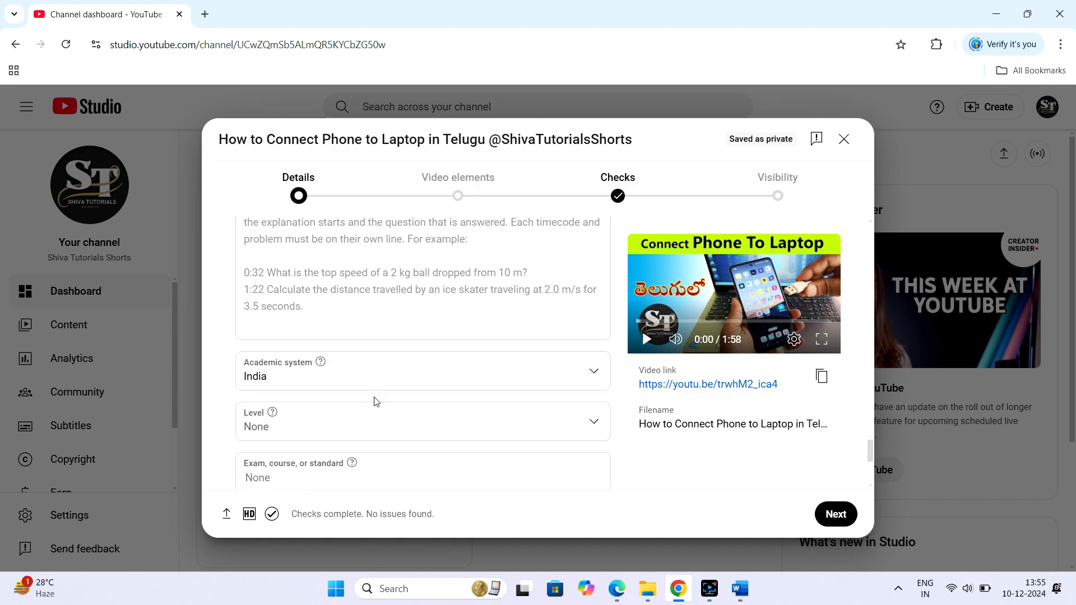
- Turn off "Show how many viewers like this video" under comments and ratings, and turn it back on
scroll(428, 413, "down", 1)
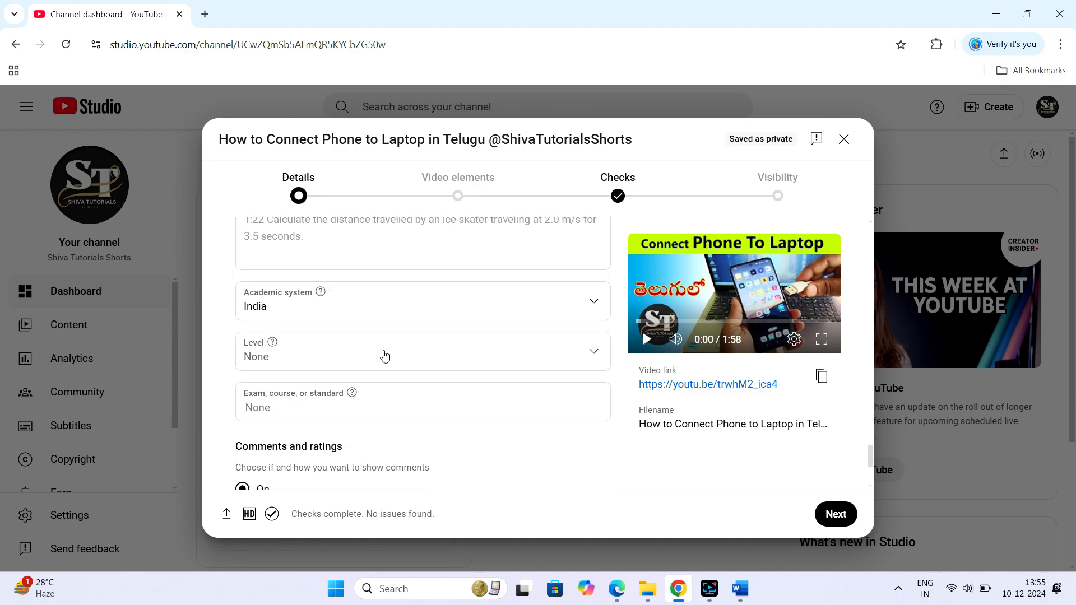
scroll(427, 399, "down", 3)
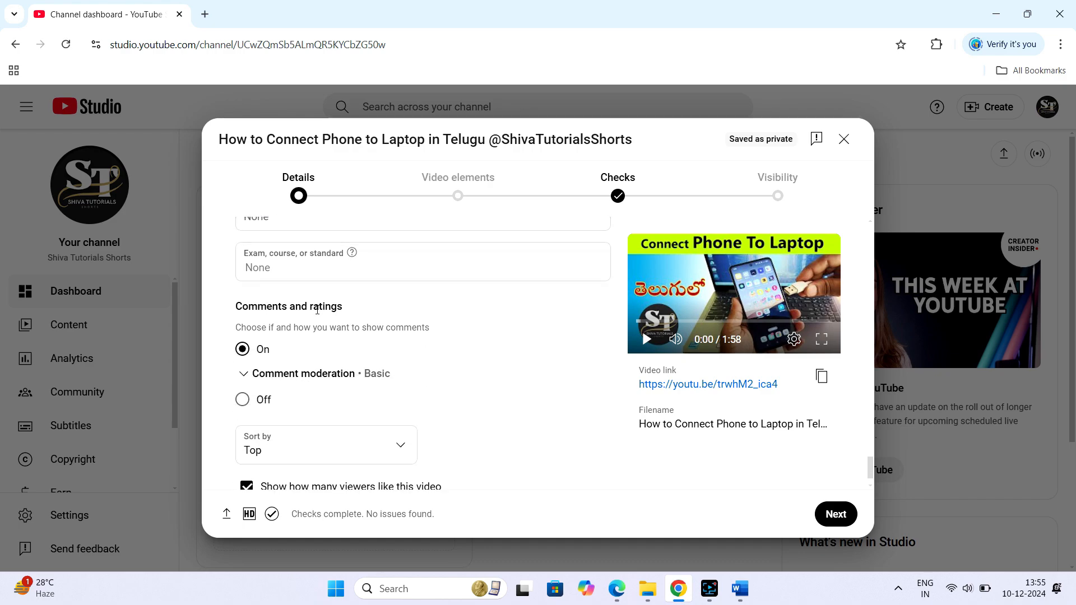
scroll(397, 349, "down", 1)
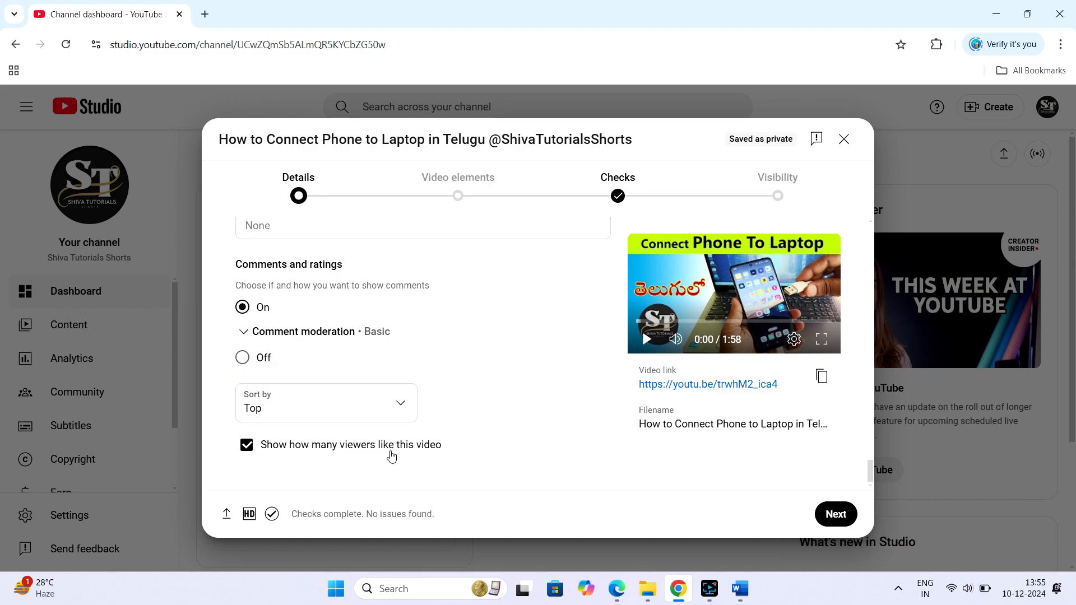
left_click(248, 448)
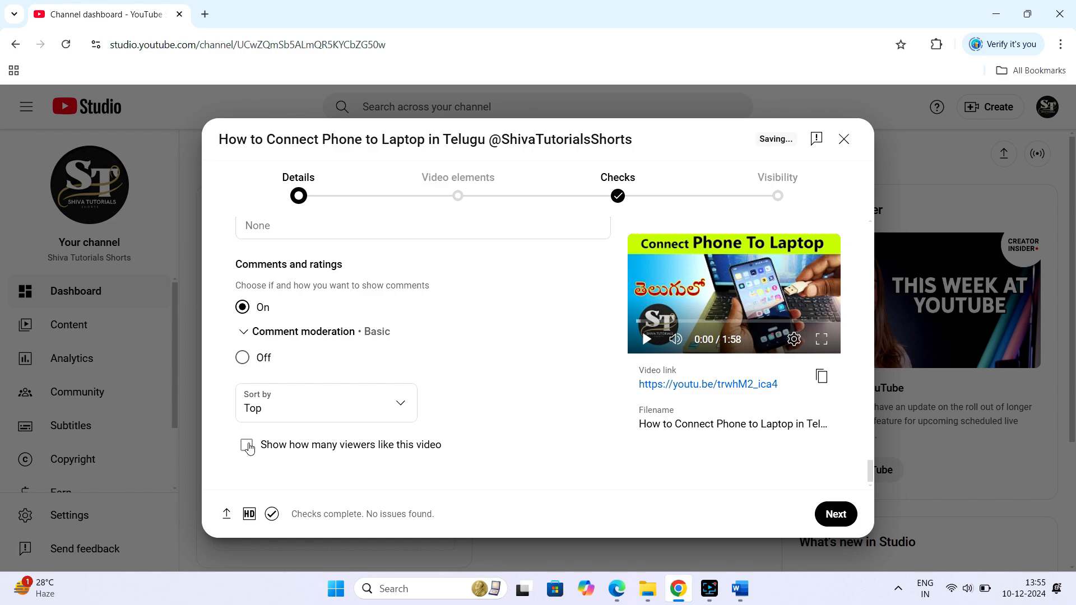
left_click(247, 449)
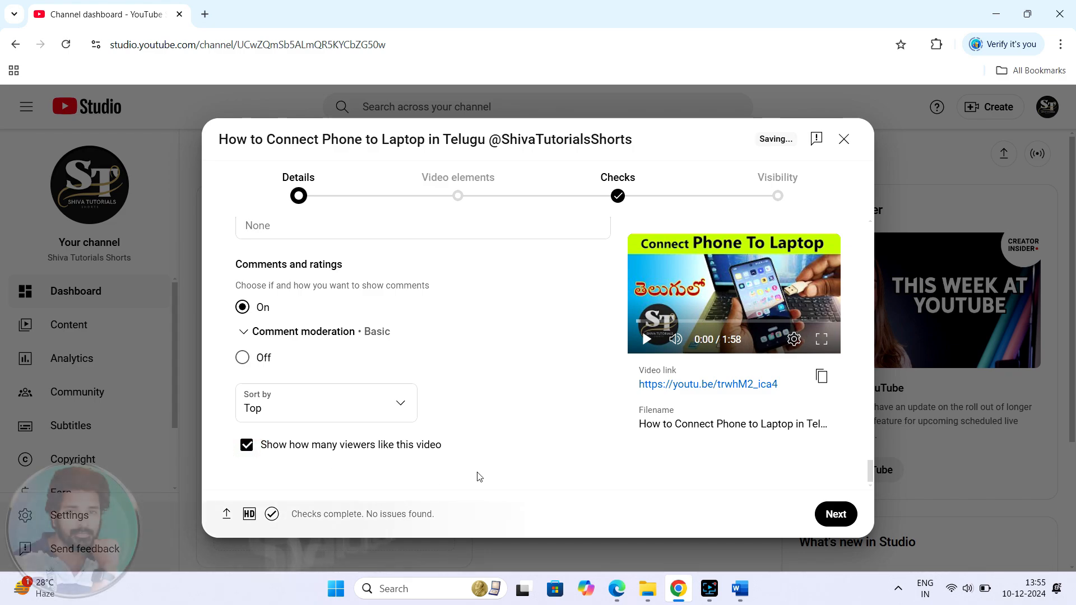
- Advance through the video elements stage to Checks without adding subtitles, an end screen or cards
left_click(847, 521)
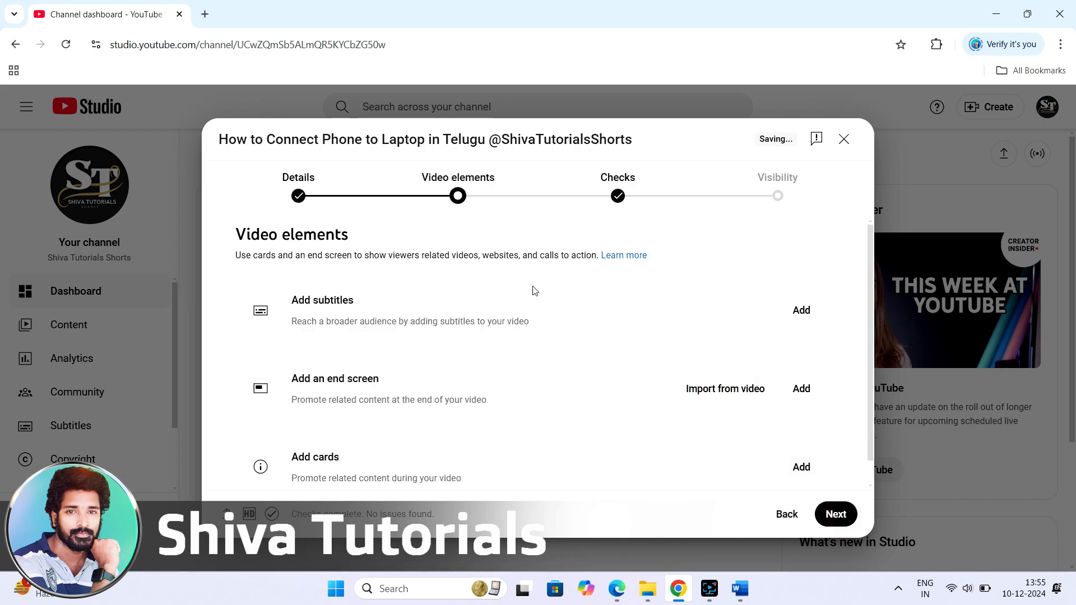
scroll(535, 294, "down", 1)
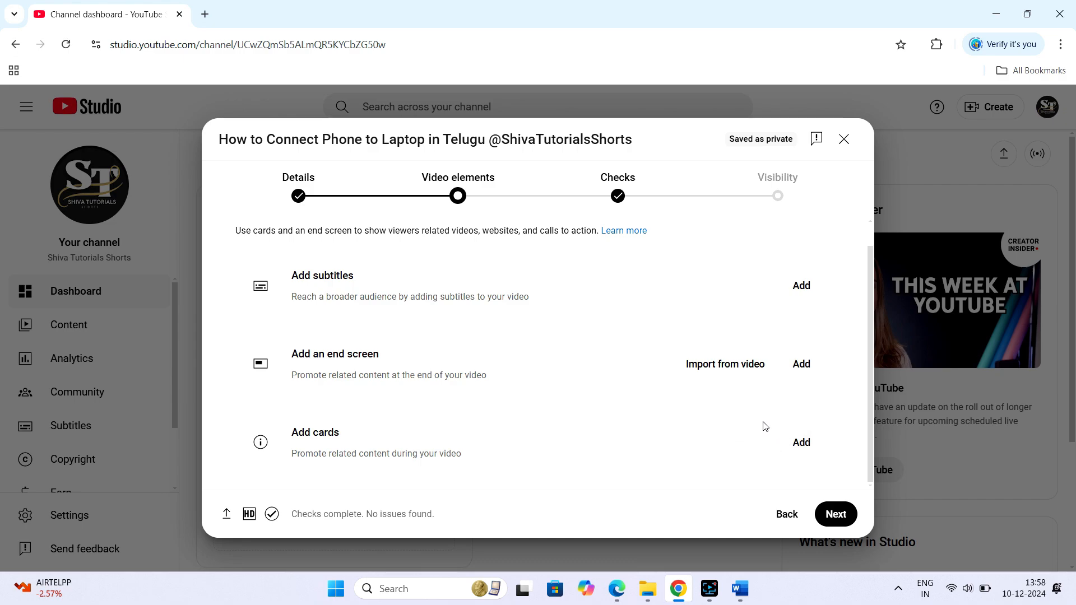
left_click(836, 516)
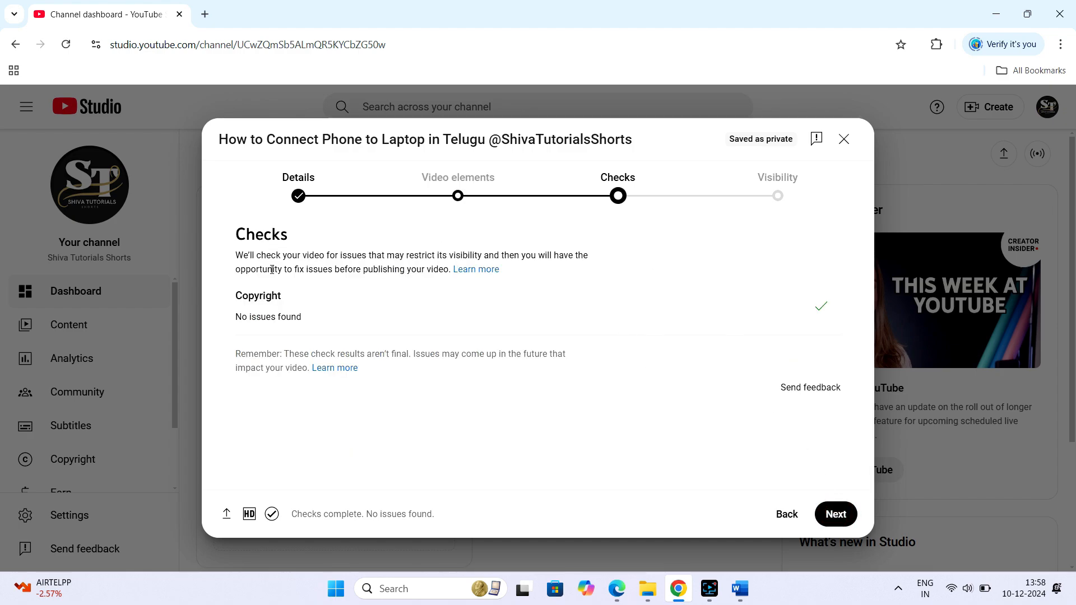
- Examine the copyright check result and the overall checks status of the video
double_click(236, 234)
double_click(234, 297)
left_click_drag(239, 315, 420, 332)
left_click(776, 315)
left_click_drag(293, 515, 442, 522)
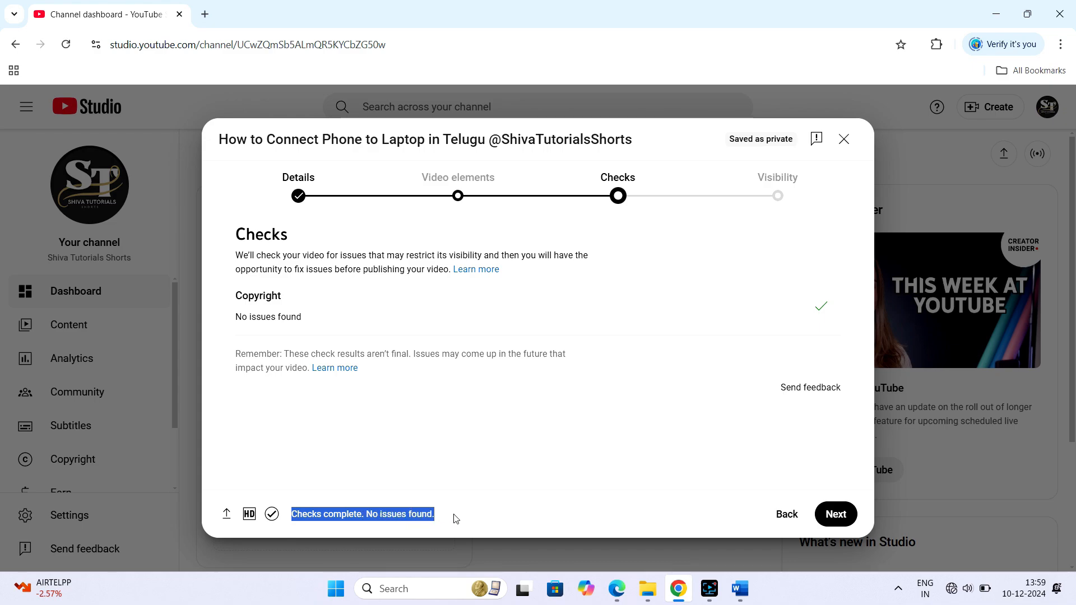
left_click(446, 520)
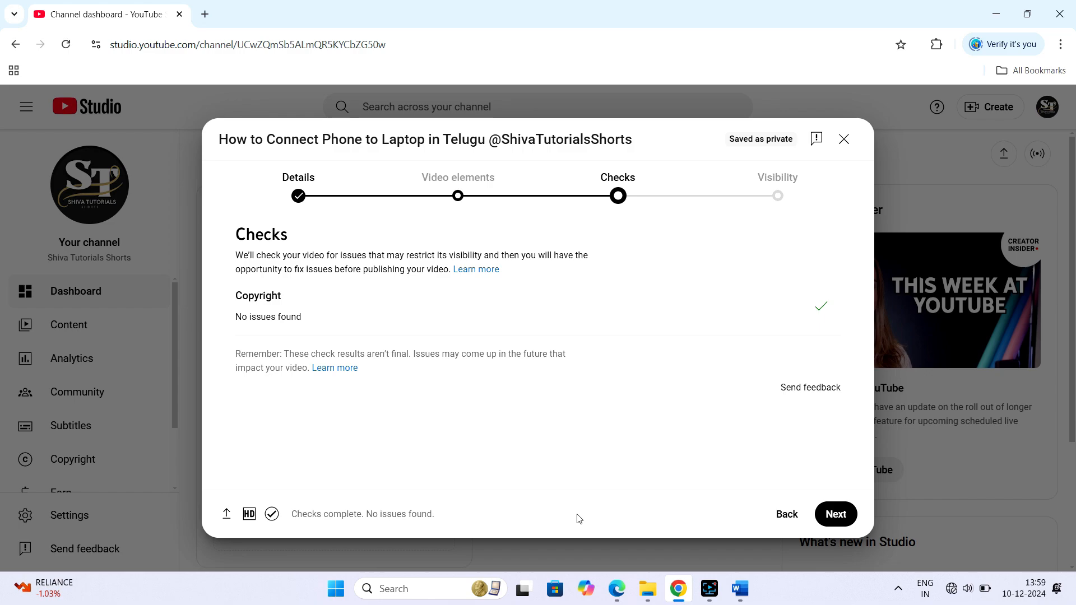
- Continue to the visibility stage and set the video to Public
left_click(843, 519)
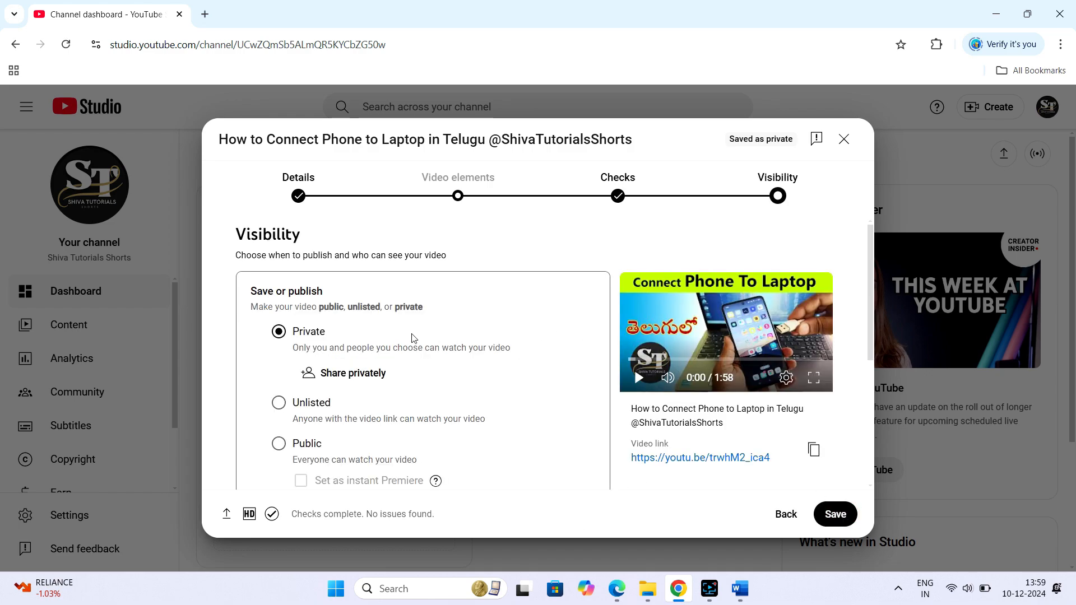
scroll(412, 338, "down", 2)
scroll(339, 303, "up", 2)
scroll(386, 384, "down", 1)
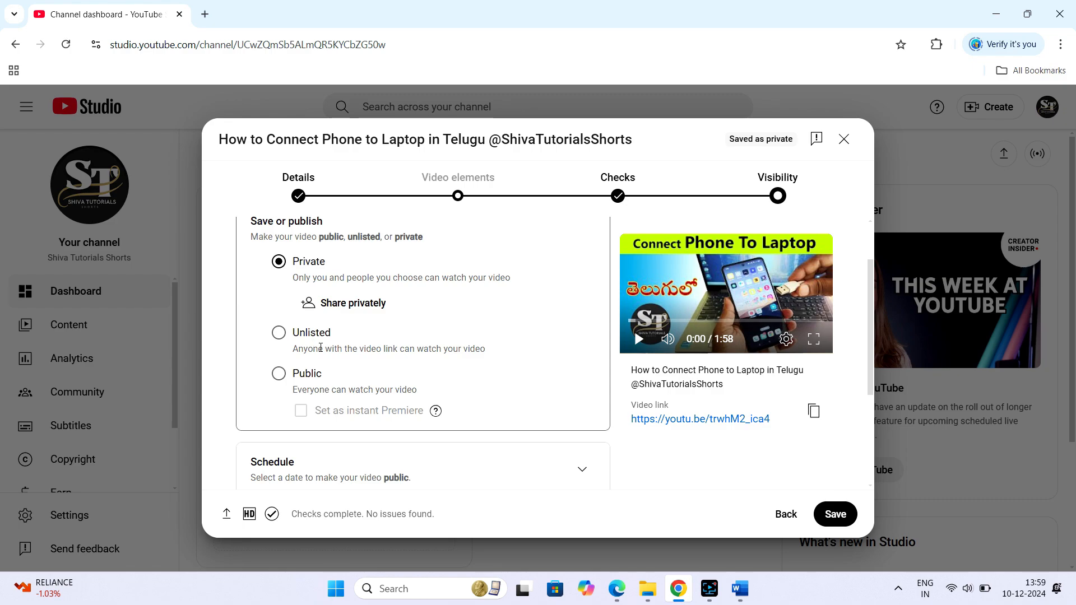
scroll(453, 347, "down", 1)
scroll(455, 351, "up", 1)
scroll(446, 348, "down", 1)
scroll(284, 304, "up", 1)
left_click(277, 374)
scroll(463, 368, "up", 1)
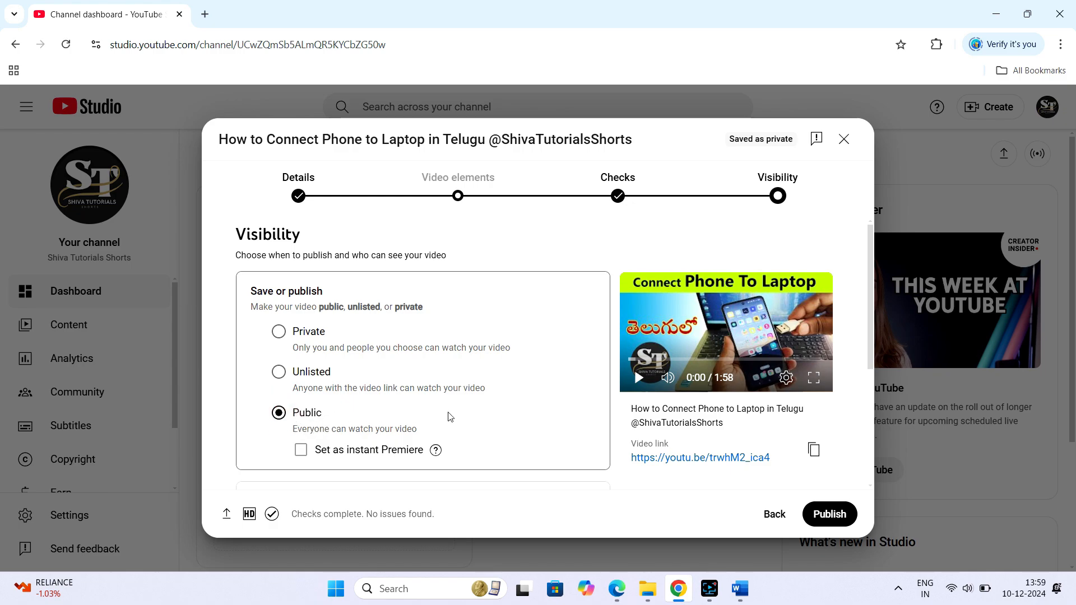
- Check the pre-publishing guidance, publish the video, and dismiss the publishing confirmation
scroll(447, 415, "down", 2)
scroll(525, 424, "down", 2)
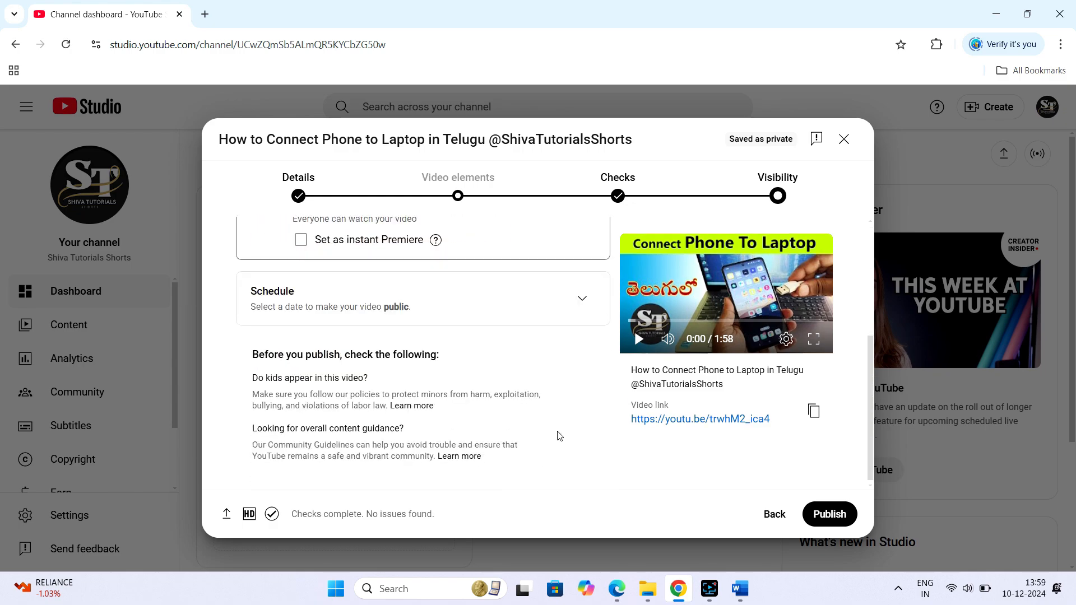
left_click(836, 517)
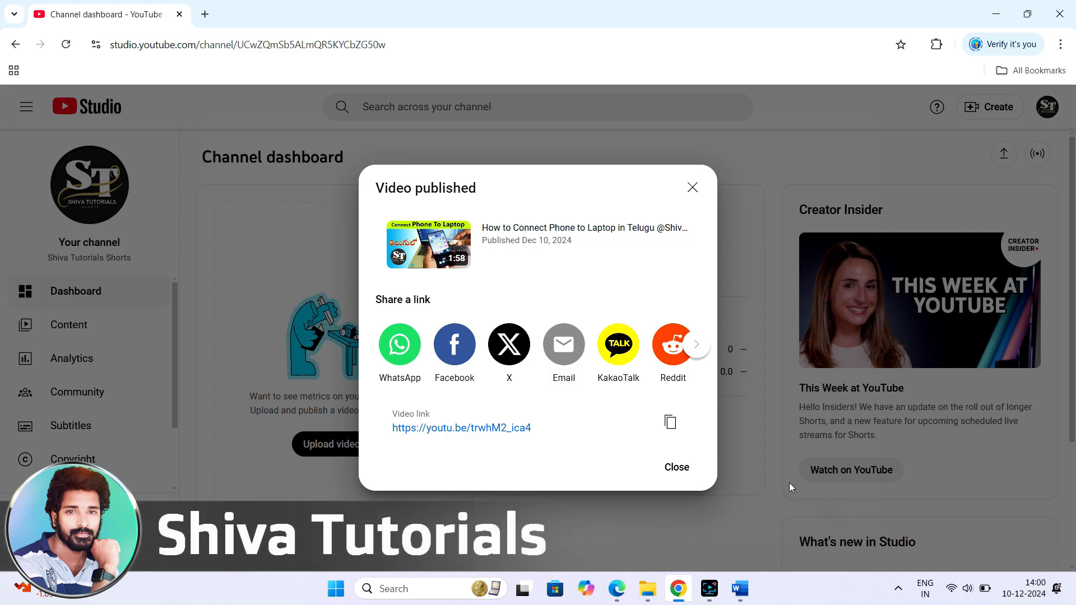
left_click(677, 468)
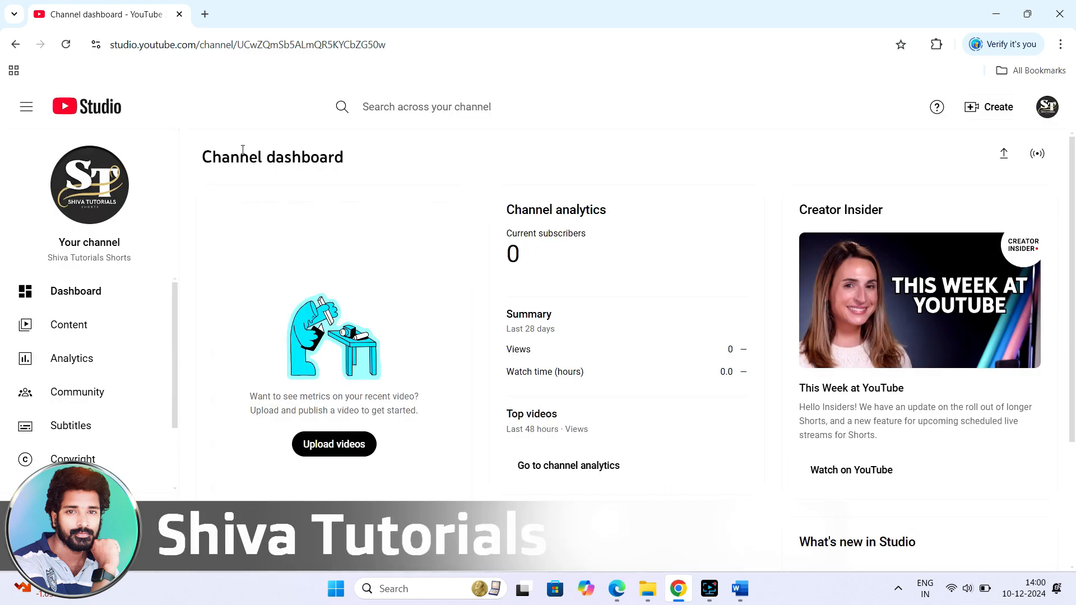
- Refresh the channel dashboard and open the channel's content list to check the published video, dismissing the tip about video details
left_click(67, 45)
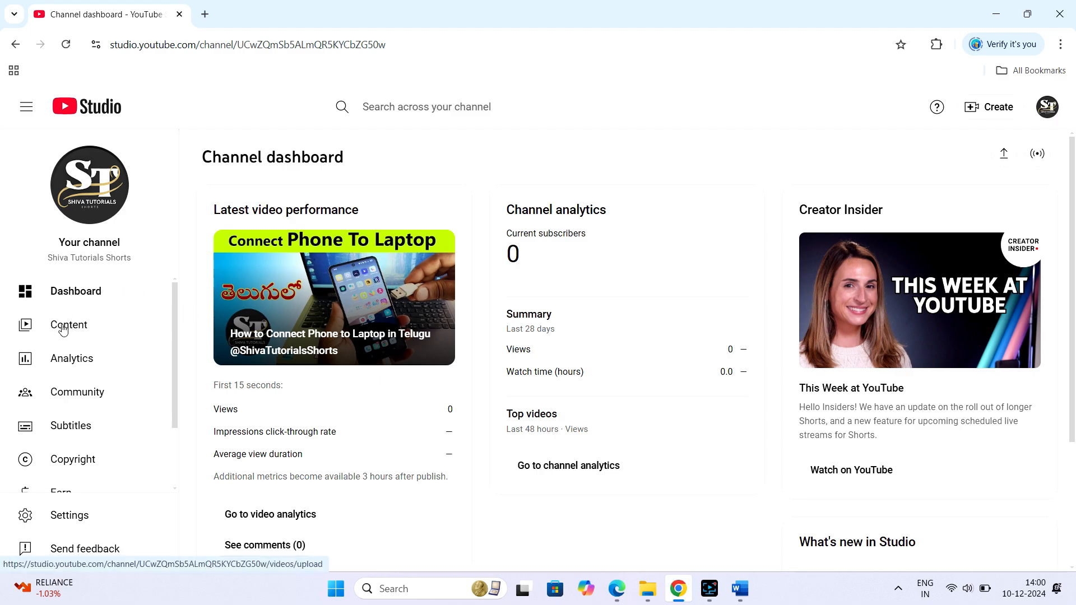
left_click(83, 325)
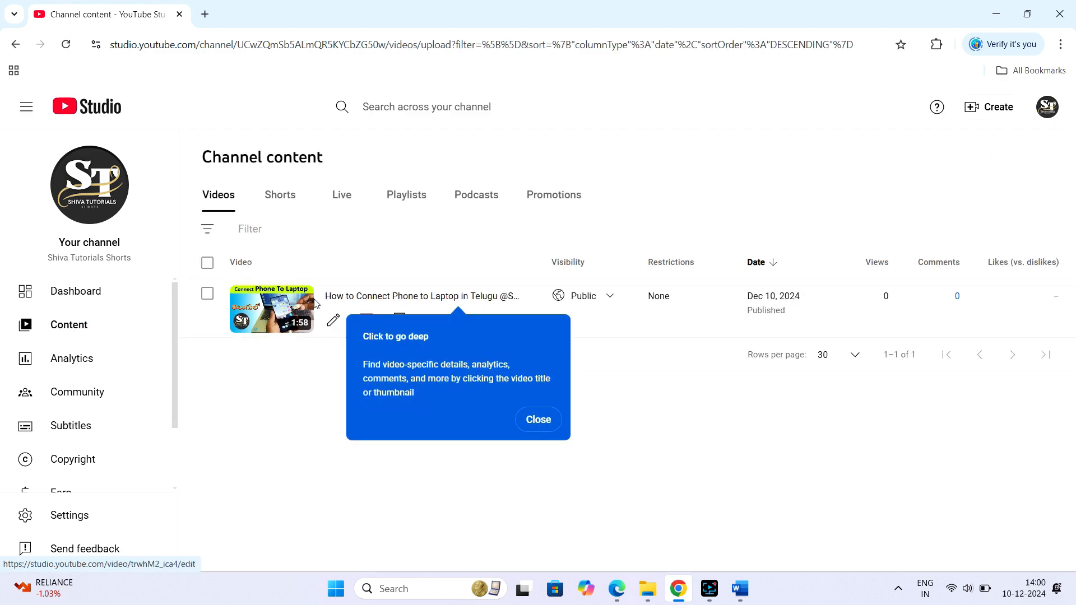
left_click(538, 420)
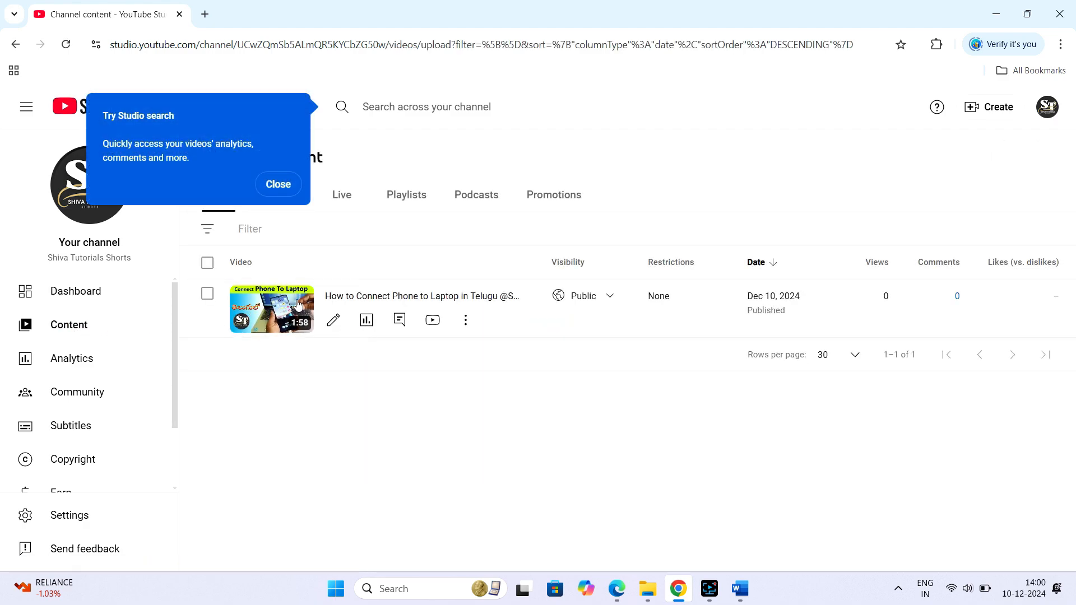
- Dismiss the Studio search tip and open the channel's public page to check how the published video is listed
left_click(278, 189)
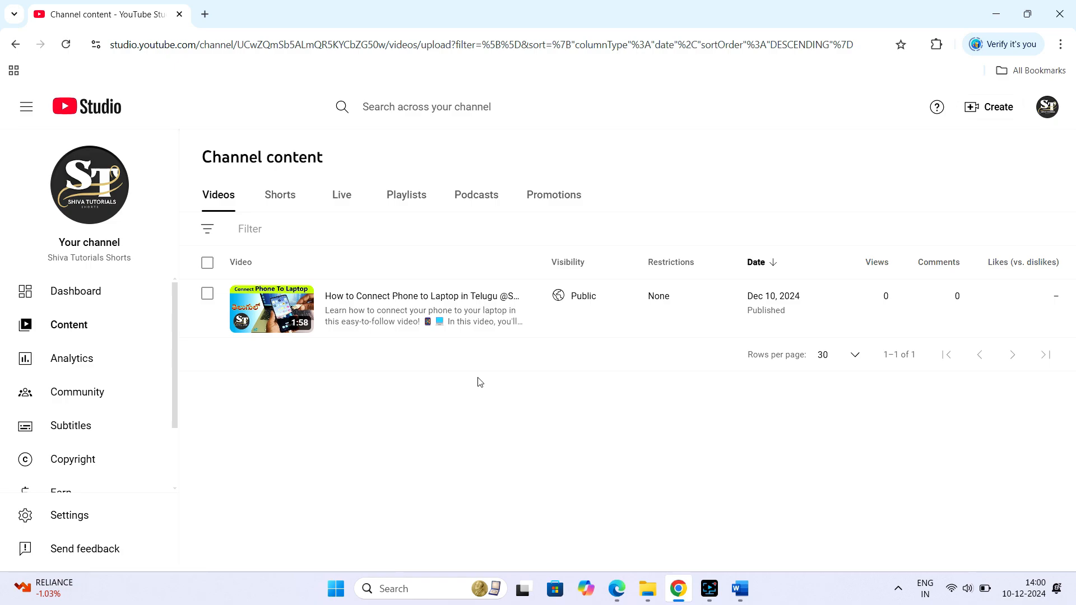
left_click(1047, 107)
left_click(923, 199)
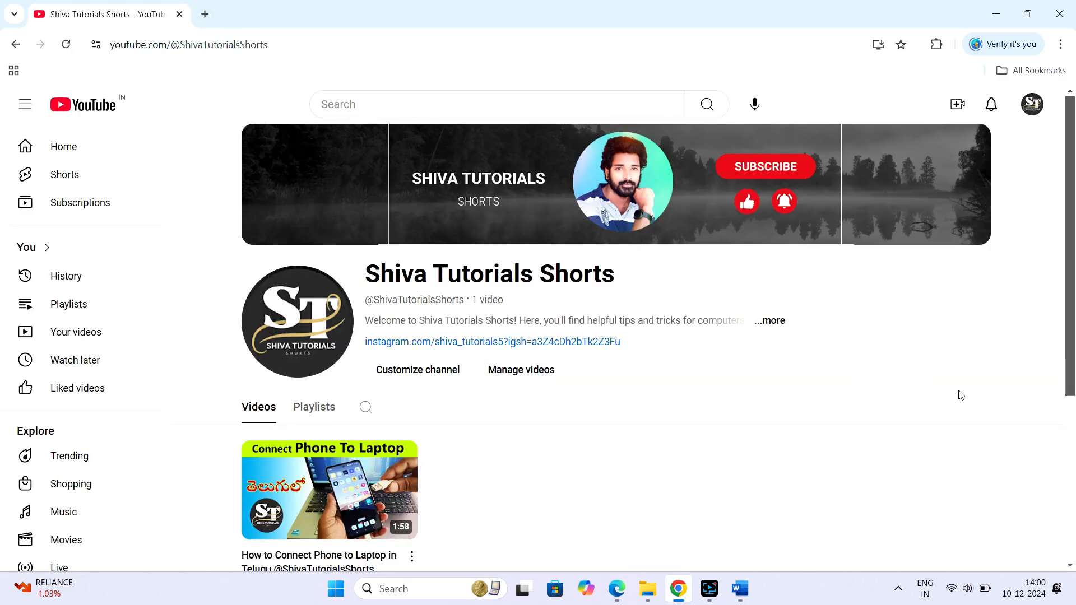
scroll(952, 387, "down", 2)
scroll(485, 391, "up", 2)
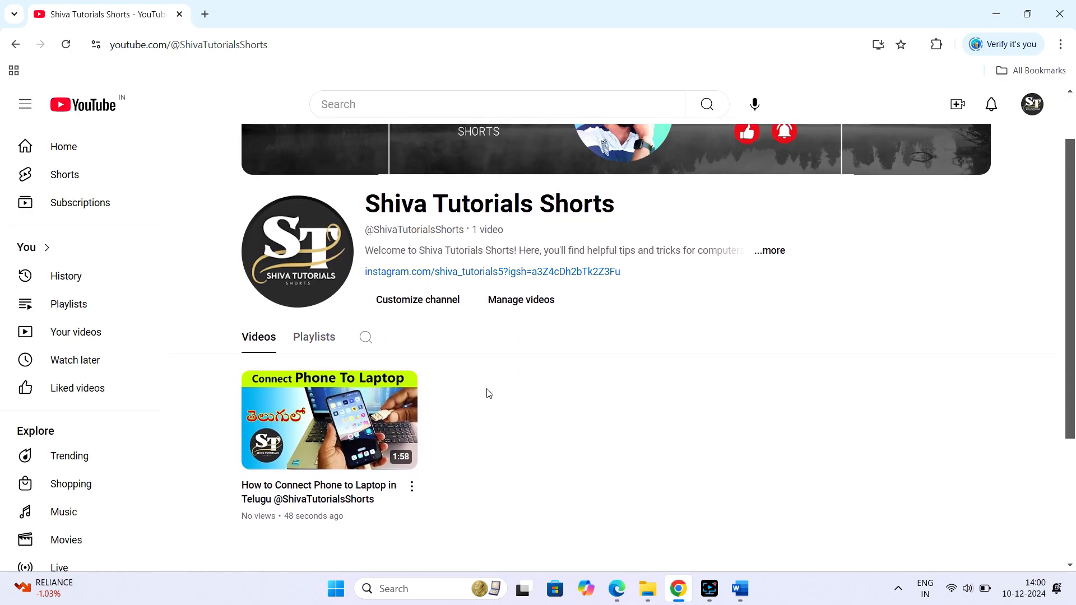
scroll(573, 450, "down", 1)
mouse_move(402, 459)
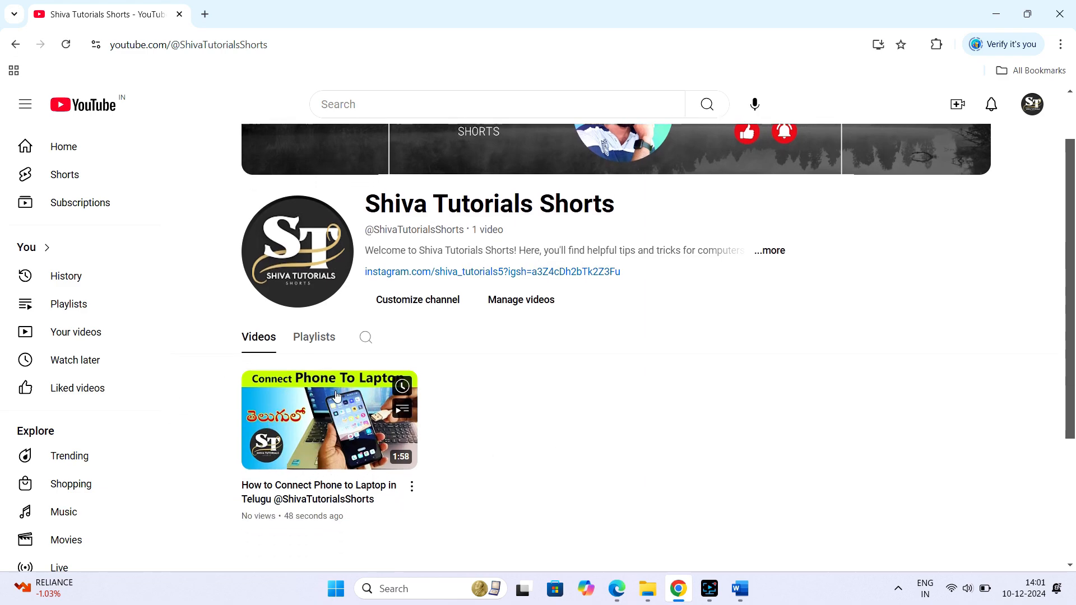
scroll(532, 451, "up", 1)
scroll(488, 483, "down", 3)
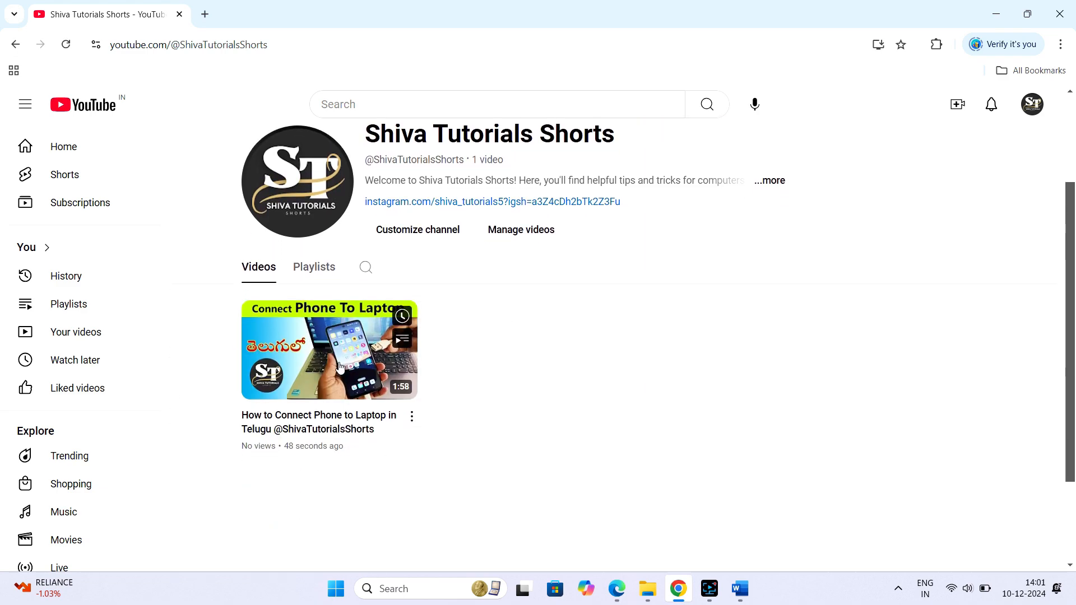
- Open "How to Connect Phone to Laptop in Telugu" from the channel page and check its playback and title
left_click(338, 350)
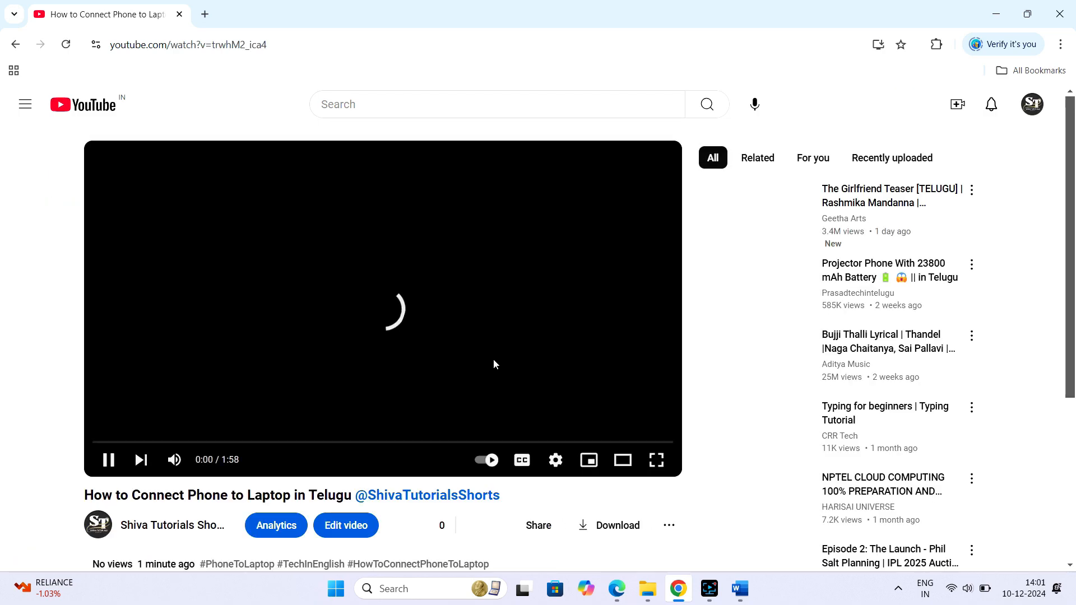
scroll(672, 507, "down", 2)
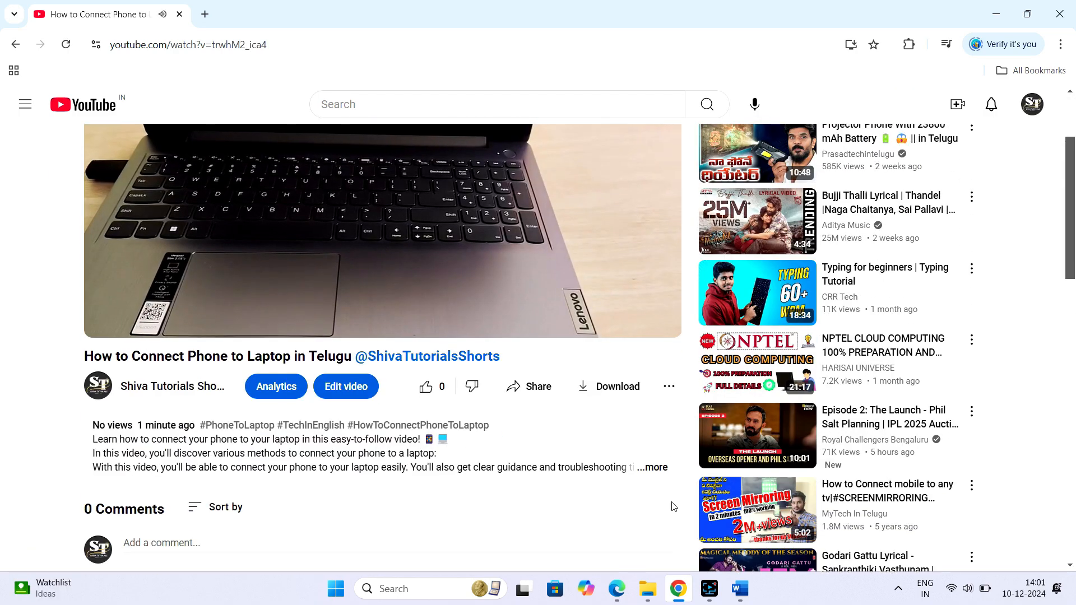
scroll(672, 506, "up", 2)
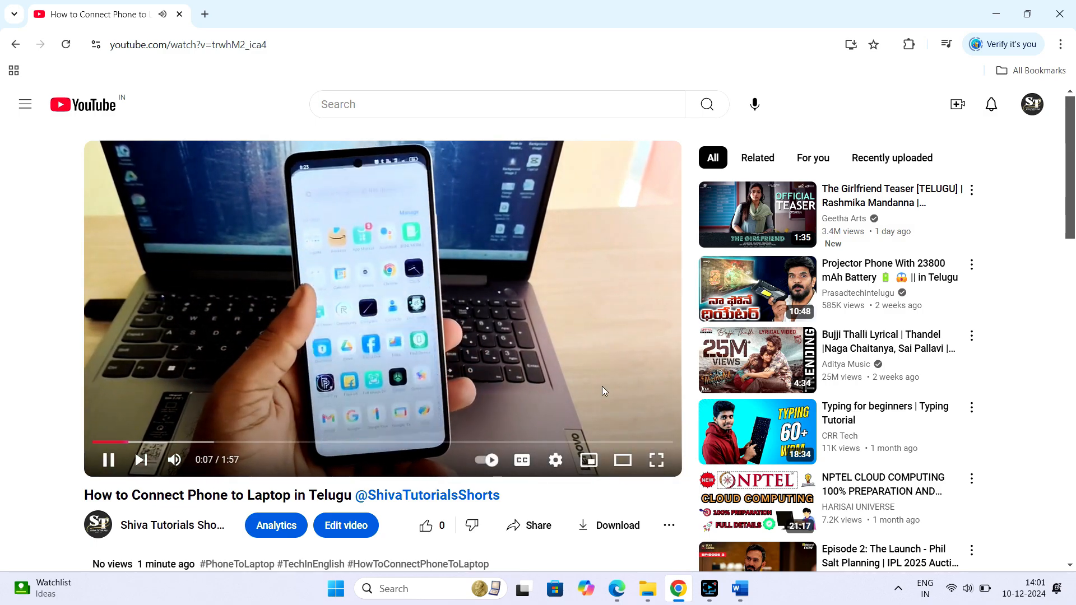
scroll(435, 339, "down", 4)
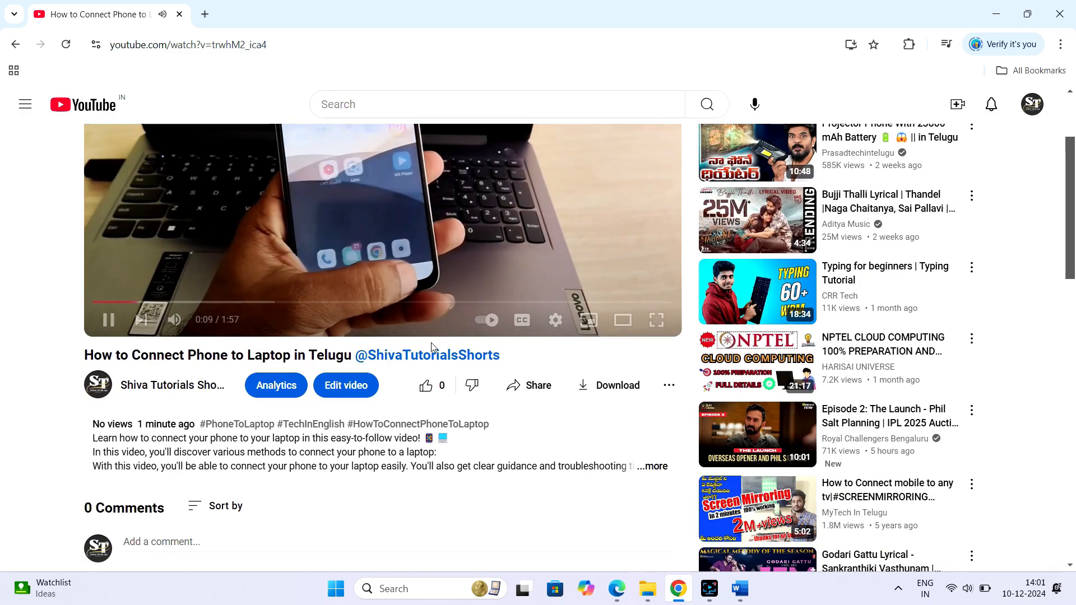
- Expand the video's full description and review its text, hashtags and the comments section
left_click(653, 397)
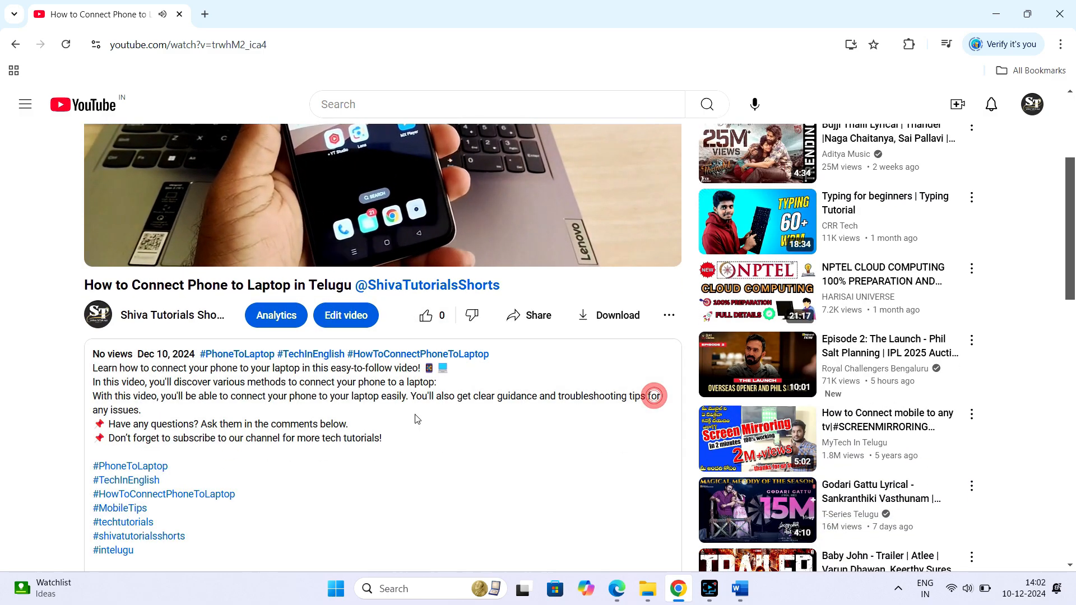
scroll(221, 323, "down", 3)
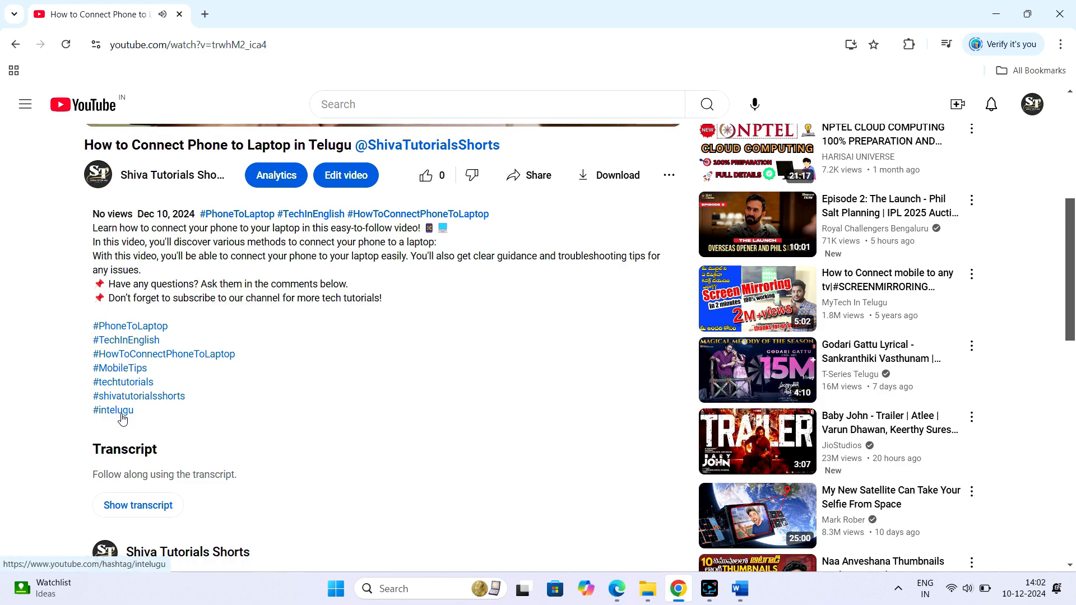
scroll(404, 469, "down", 6)
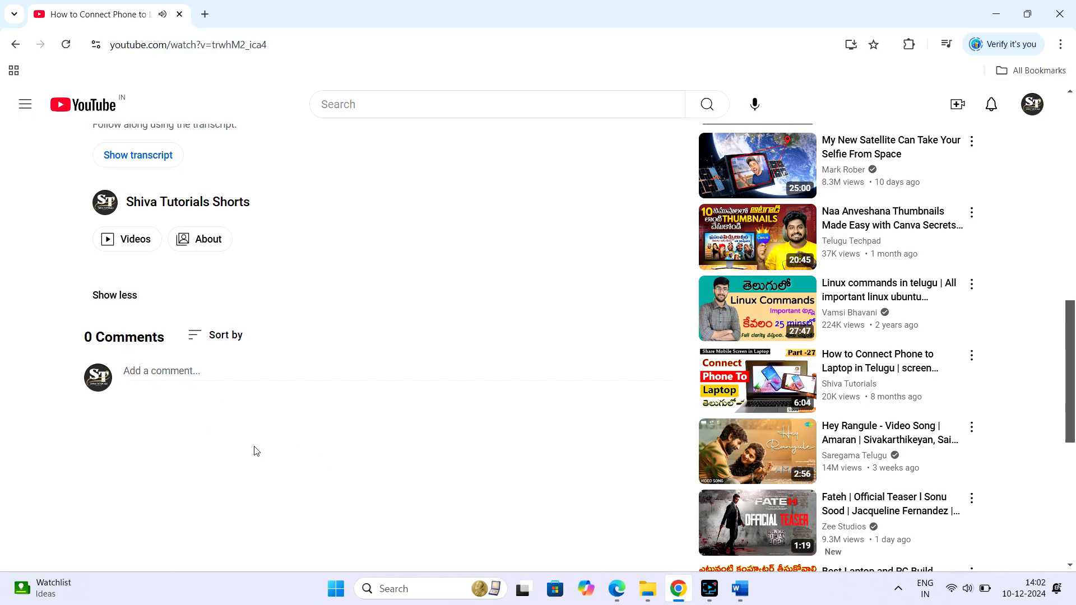
scroll(352, 432, "up", 10)
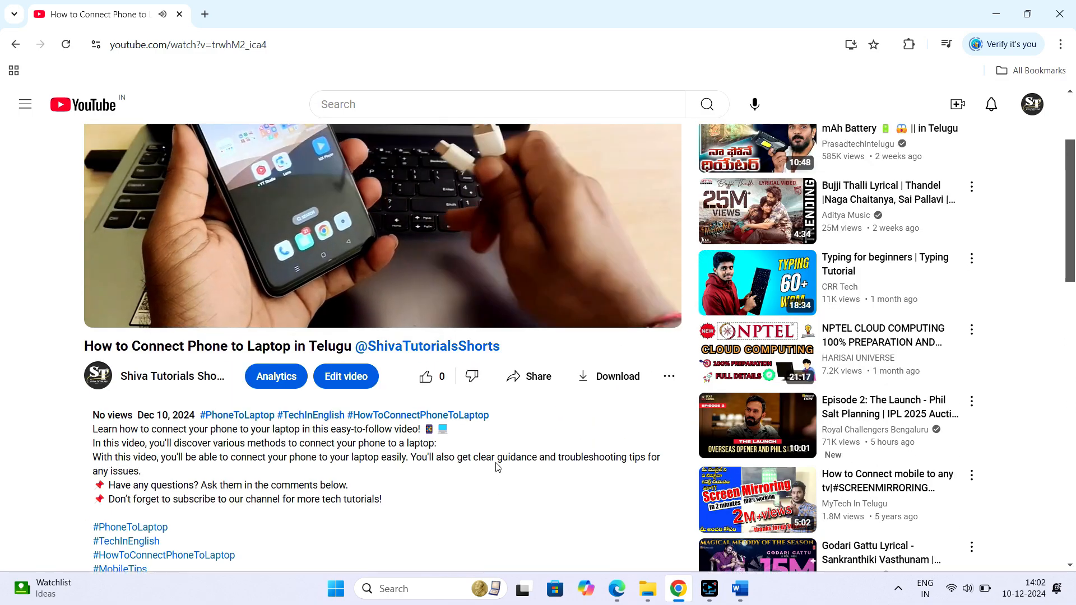
scroll(496, 463, "up", 3)
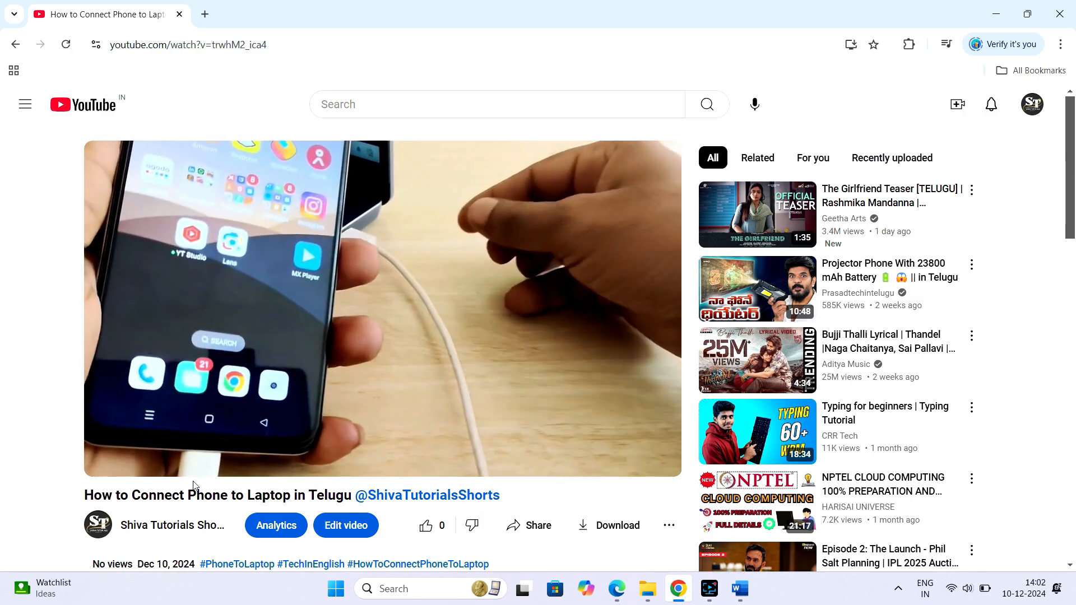